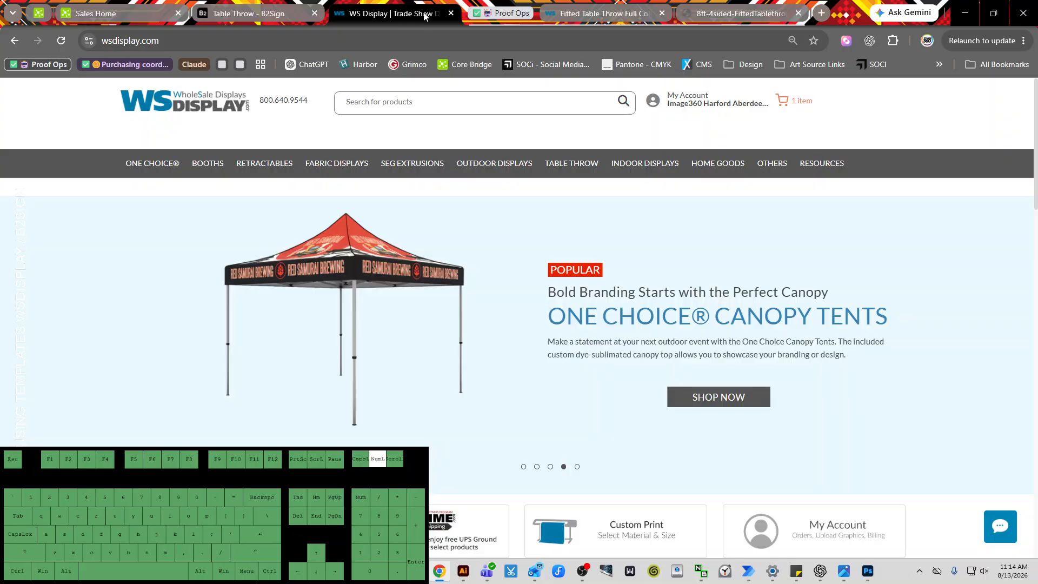
Step: Close the Table Throw page, duplicate the Sales Home page and load the b2sign website in the duplicate
{"action": "left_click", "coordinate": [313, 14]}
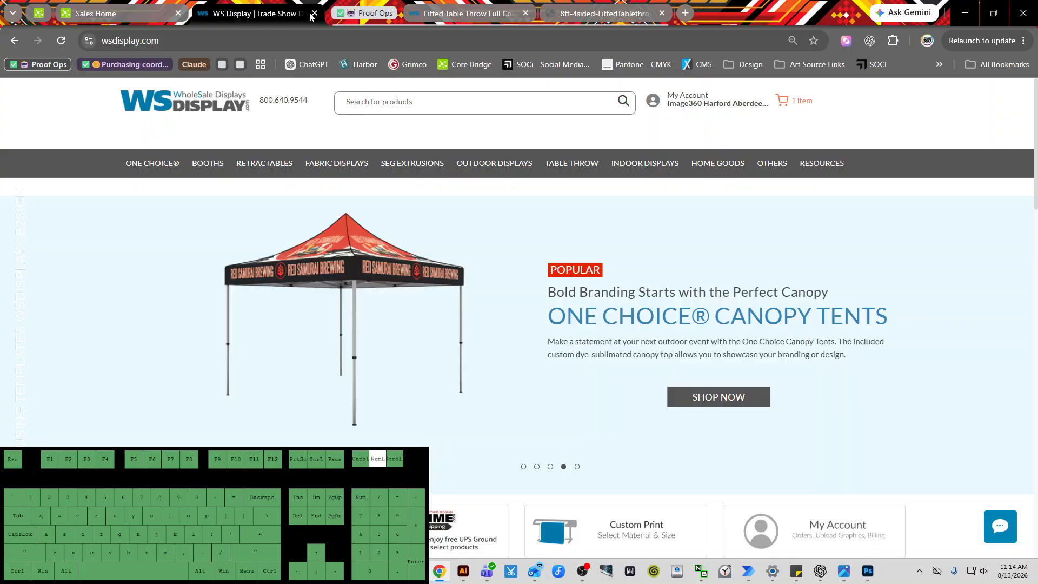
{"action": "left_click", "coordinate": [151, 15]}
{"action": "right_click", "coordinate": [144, 18]}
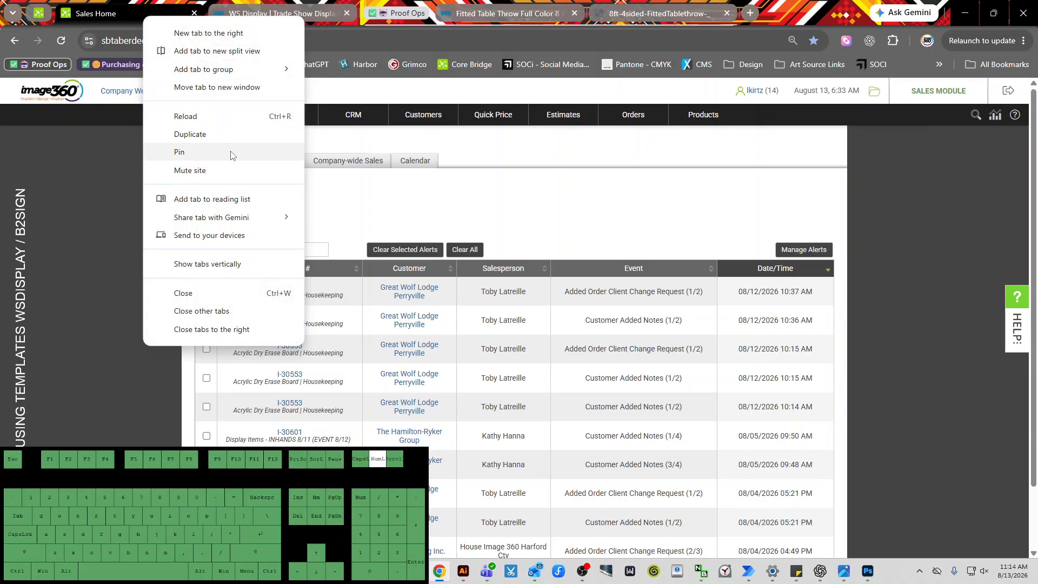
{"action": "left_click", "coordinate": [230, 135]}
{"action": "left_click", "coordinate": [268, 48]}
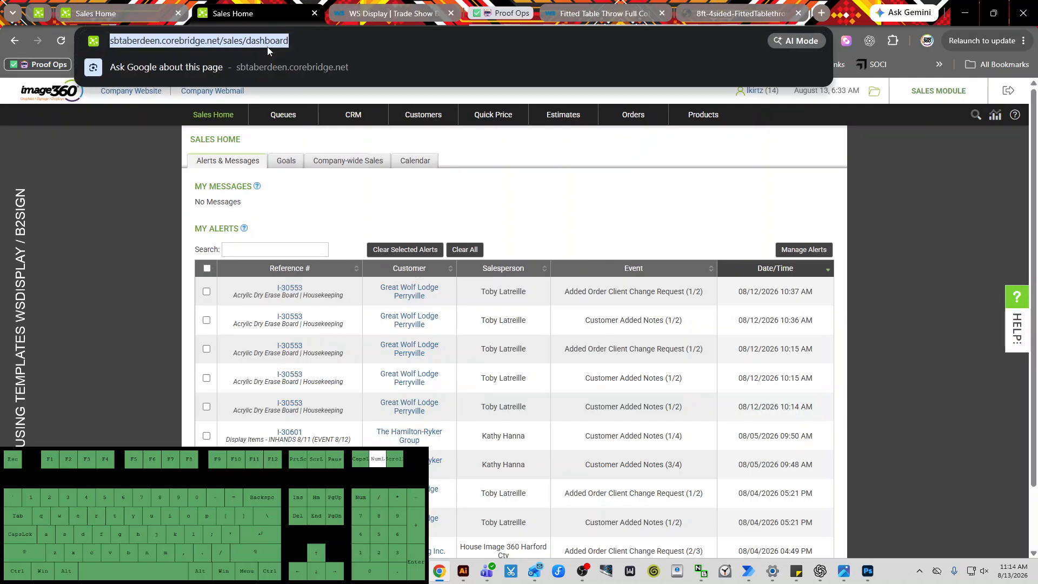
{"action": "type", "text": "b2sign"}
{"action": "key", "text": "Return"}
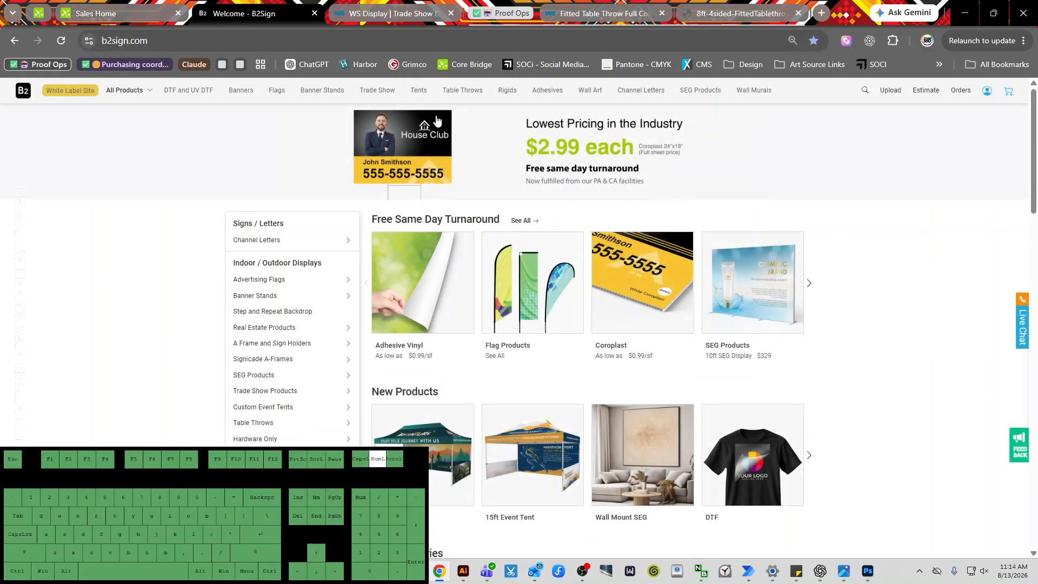
Step: Open the product details of the 6ft four sided table throw in the Ridge Printing order
{"action": "left_click", "coordinate": [95, 13]}
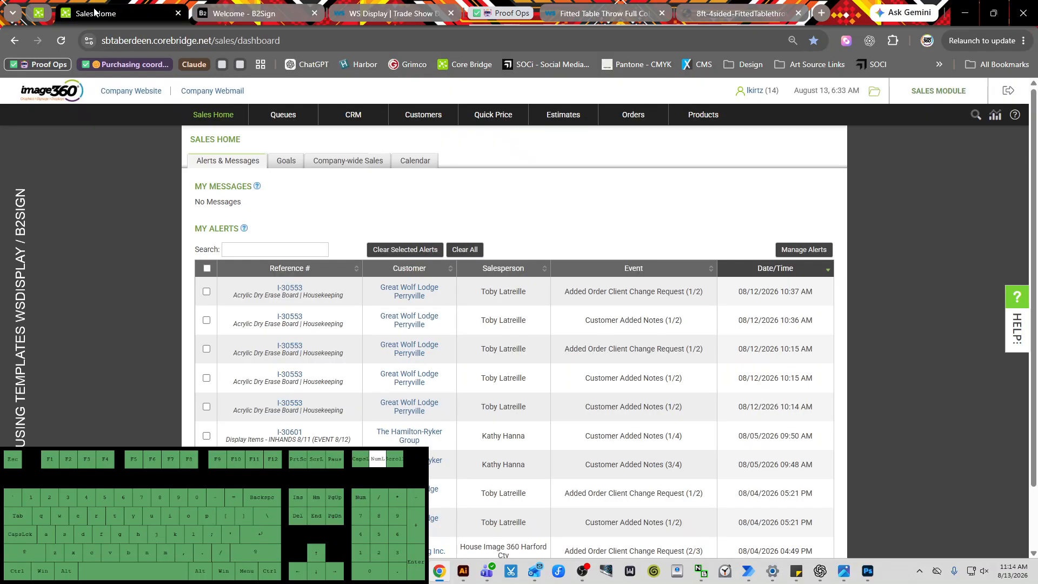
{"action": "left_click", "coordinate": [42, 15]}
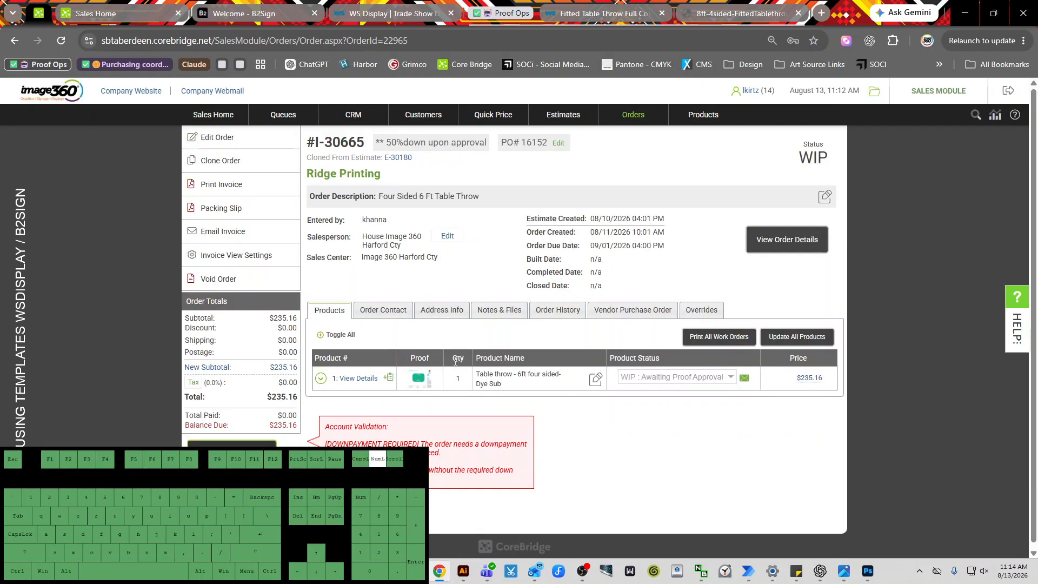
{"action": "left_click", "coordinate": [357, 379]}
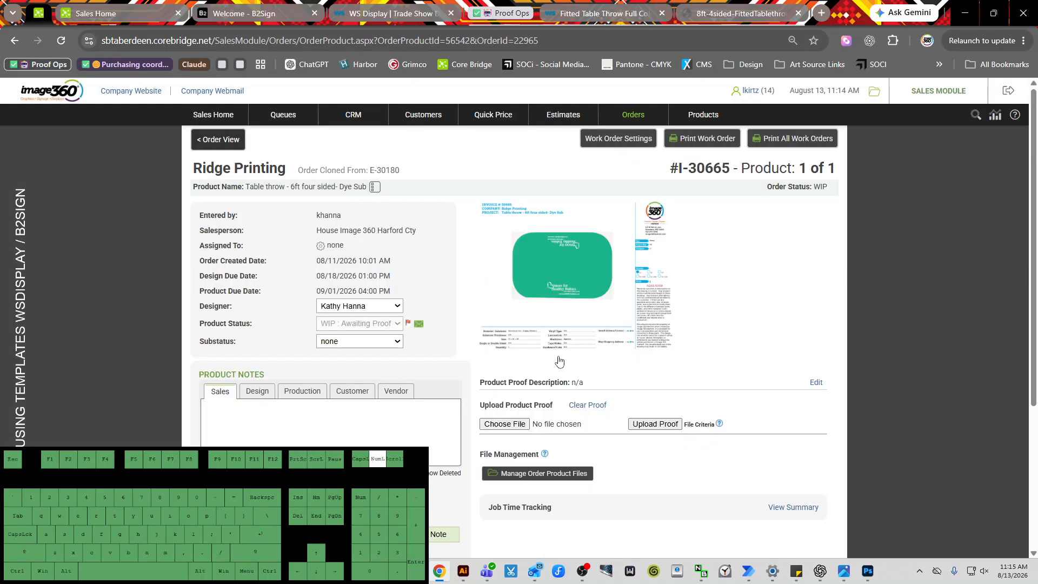
Step: Check the vendor info for the promotional display part and the size and number of sides in the product name
{"action": "scroll", "coordinate": [565, 445], "scroll_direction": "down", "scroll_amount": 4}
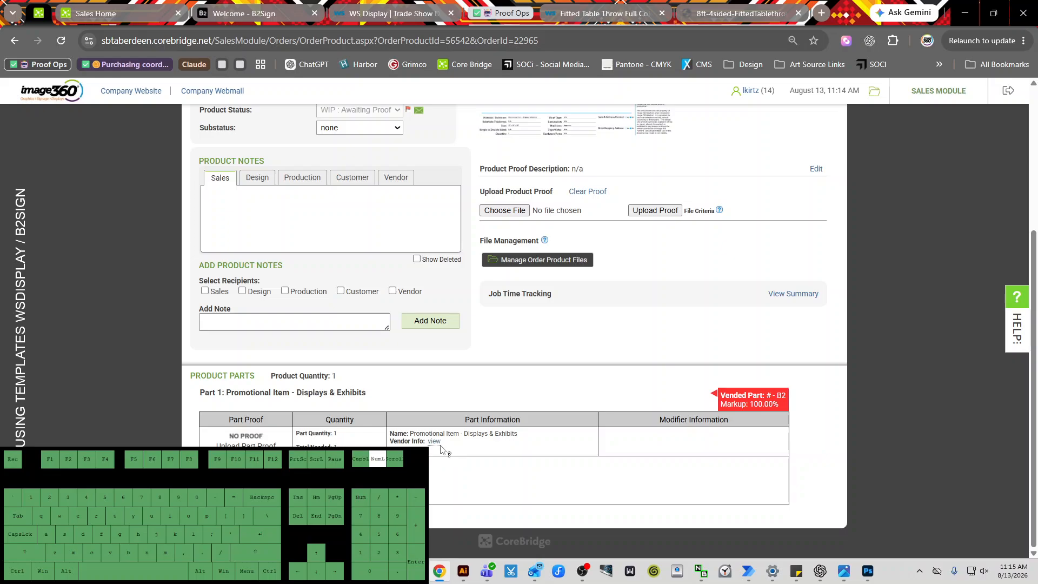
{"action": "mouse_move", "coordinate": [436, 446]}
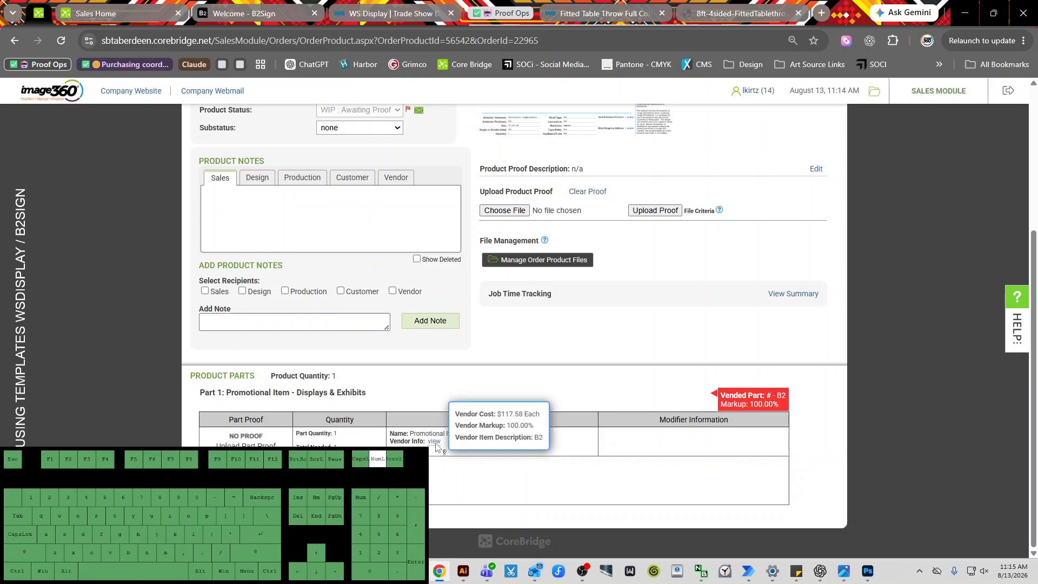
{"action": "left_click_drag", "start_coordinate": [501, 414], "coordinate": [533, 417]}
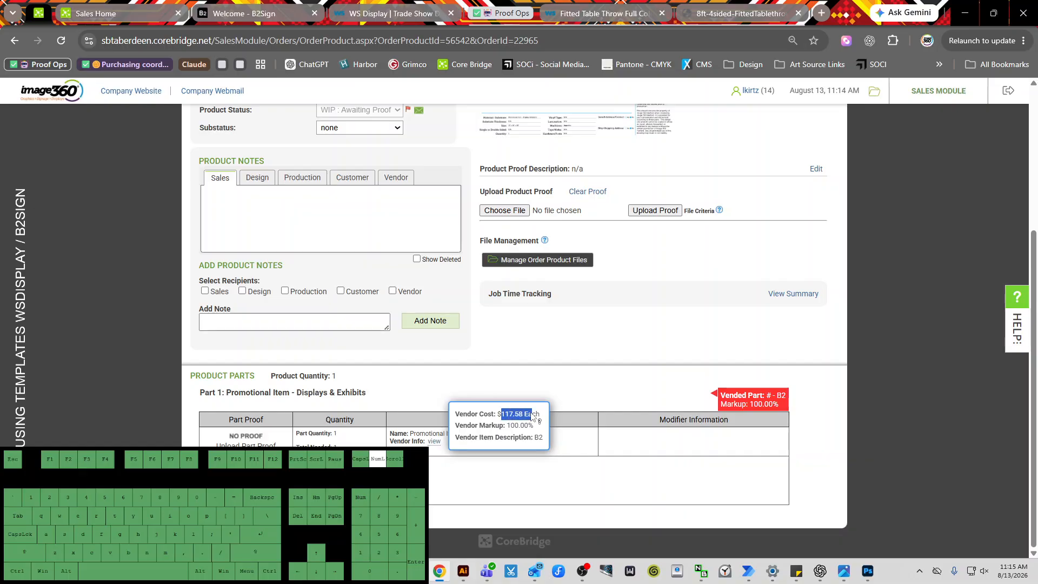
{"action": "scroll", "coordinate": [562, 371], "scroll_direction": "up", "scroll_amount": 4}
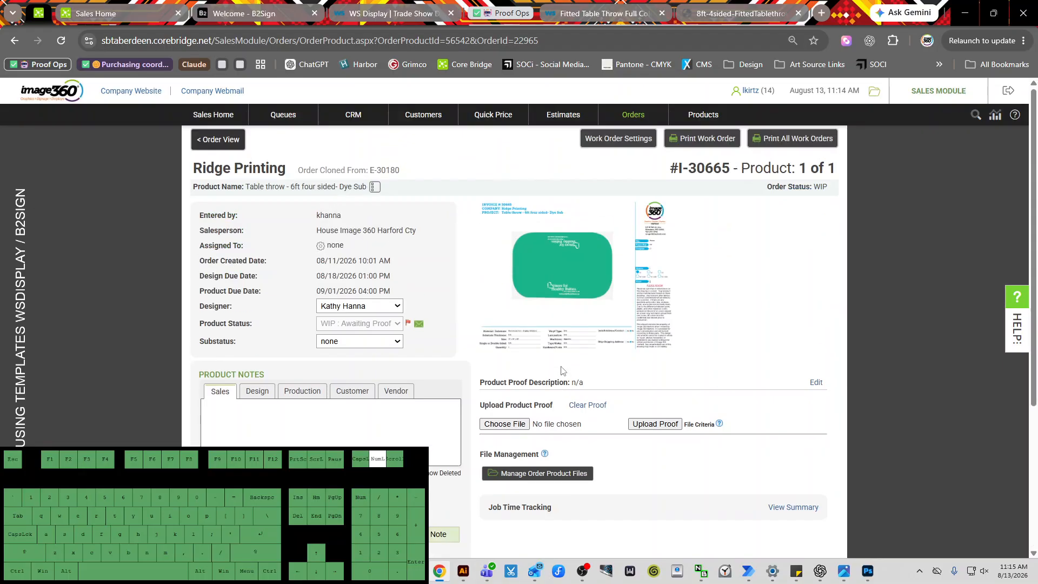
{"action": "scroll", "coordinate": [535, 405], "scroll_direction": "down", "scroll_amount": 4}
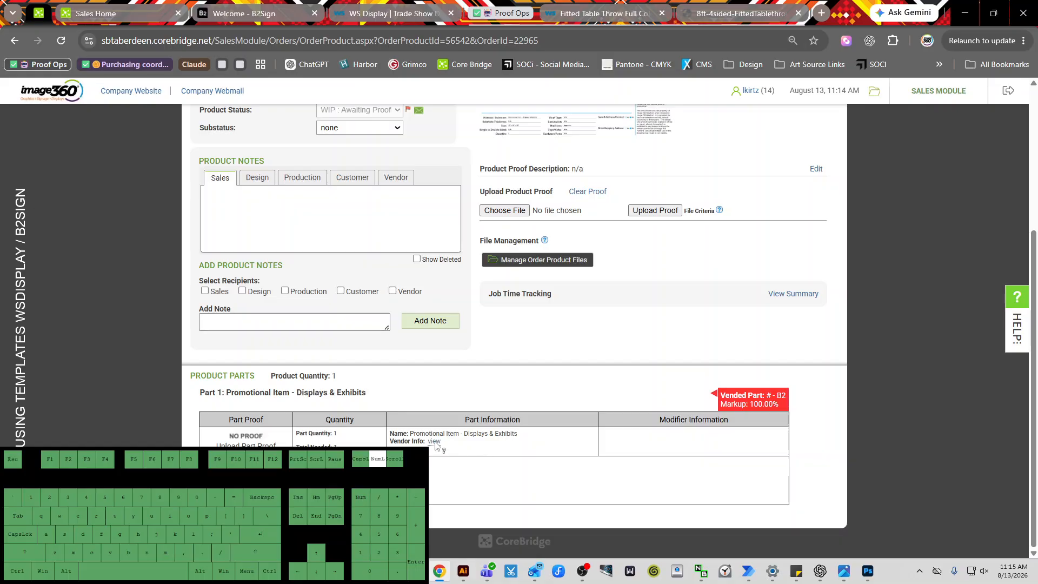
{"action": "scroll", "coordinate": [529, 409], "scroll_direction": "up", "scroll_amount": 4}
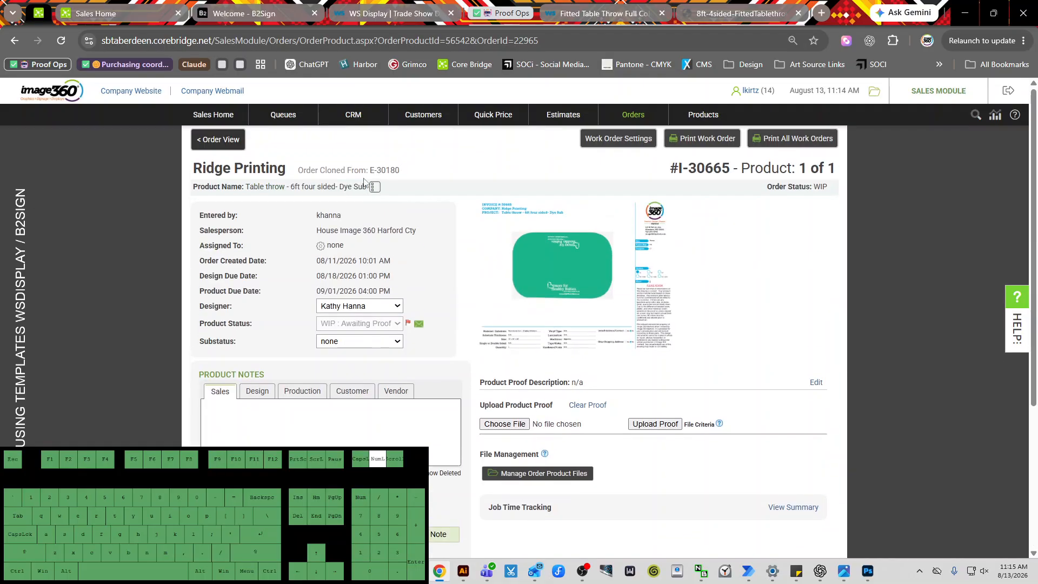
{"action": "left_click_drag", "start_coordinate": [295, 188], "coordinate": [323, 189]}
Step: Open B2Sign's 4 sided (Close Back) 6' Table Throw page and find its template downloads
{"action": "left_click", "coordinate": [284, 20]}
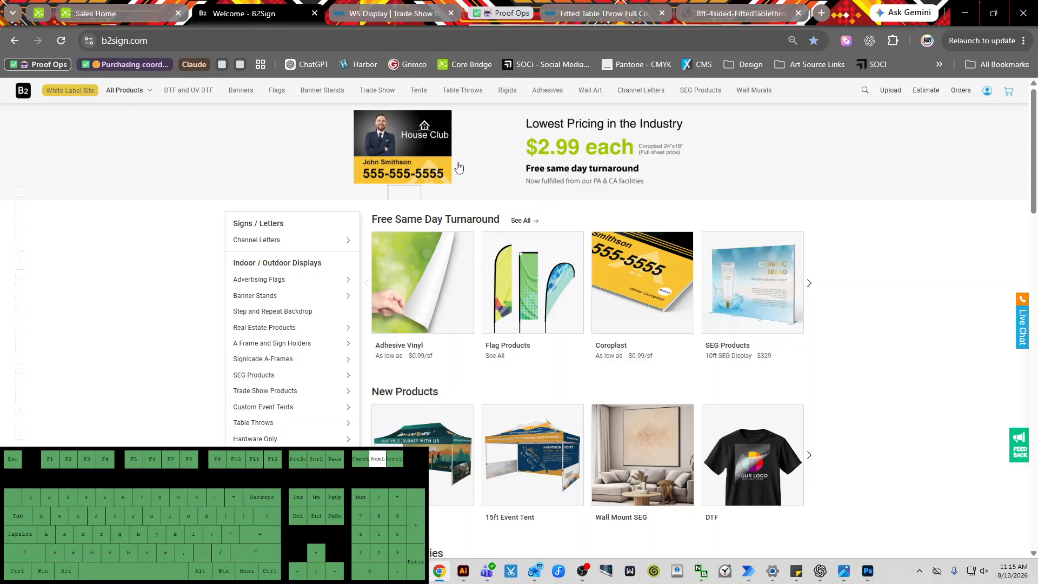
{"action": "left_click", "coordinate": [450, 92]}
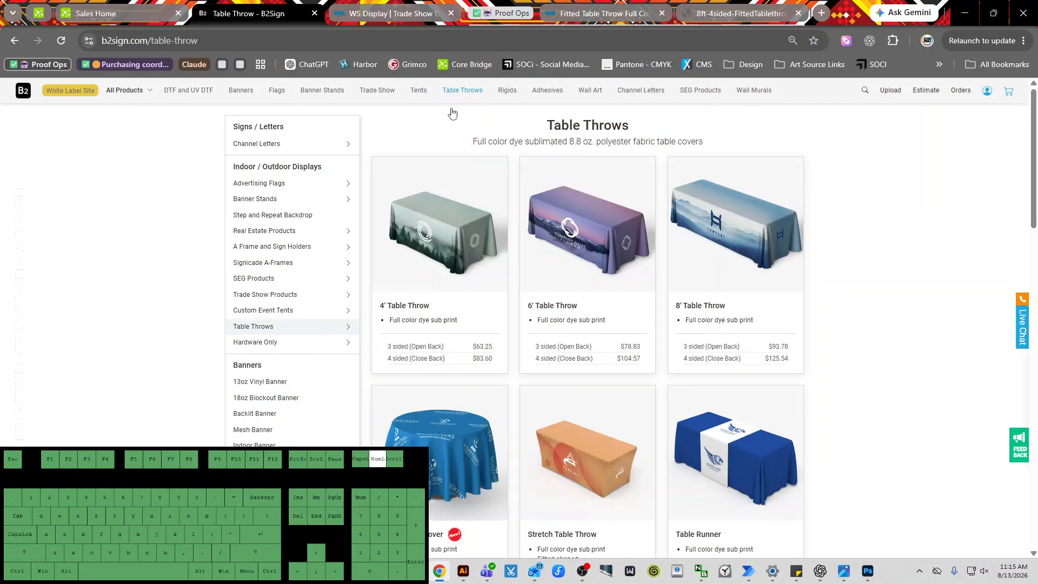
{"action": "left_click", "coordinate": [567, 362]}
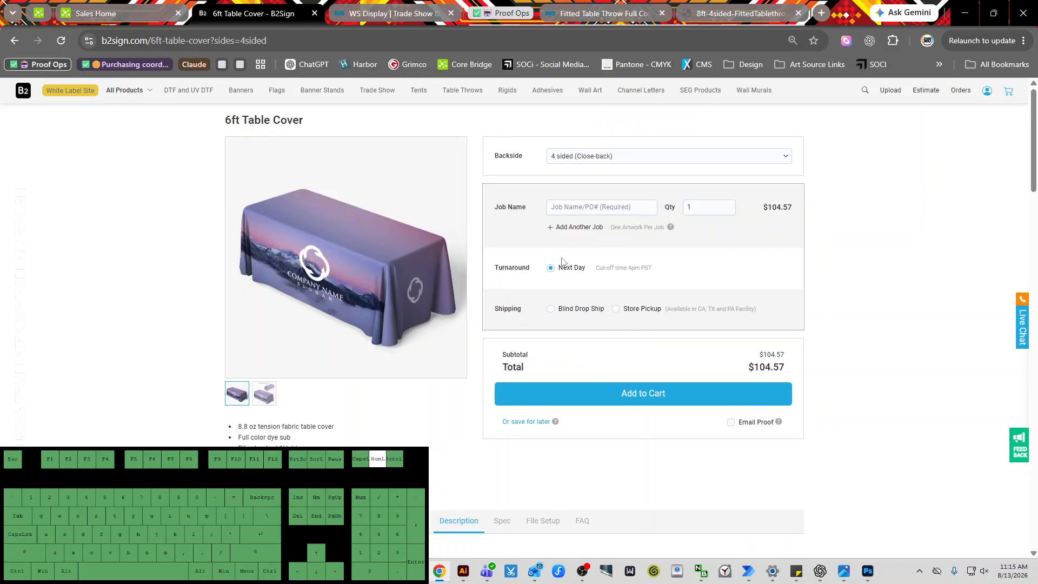
{"action": "left_click", "coordinate": [558, 207]}
{"action": "scroll", "coordinate": [480, 398], "scroll_direction": "down", "scroll_amount": 10}
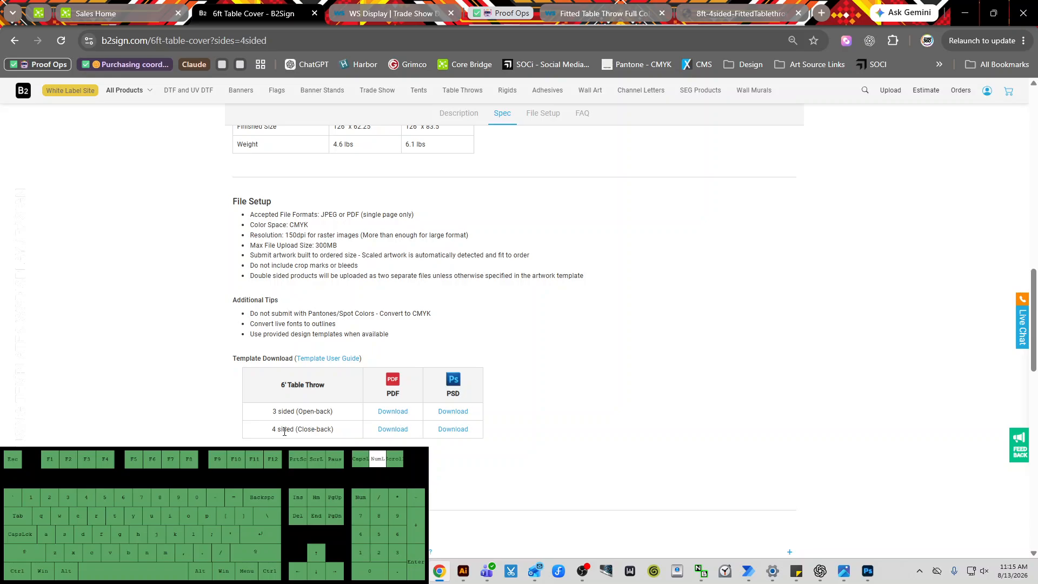
Step: Recheck the ordered product, start downloading the 4 sided (Close-back) PDF template and choose the Artwork network folder as its location
{"action": "left_click", "coordinate": [33, 16]}
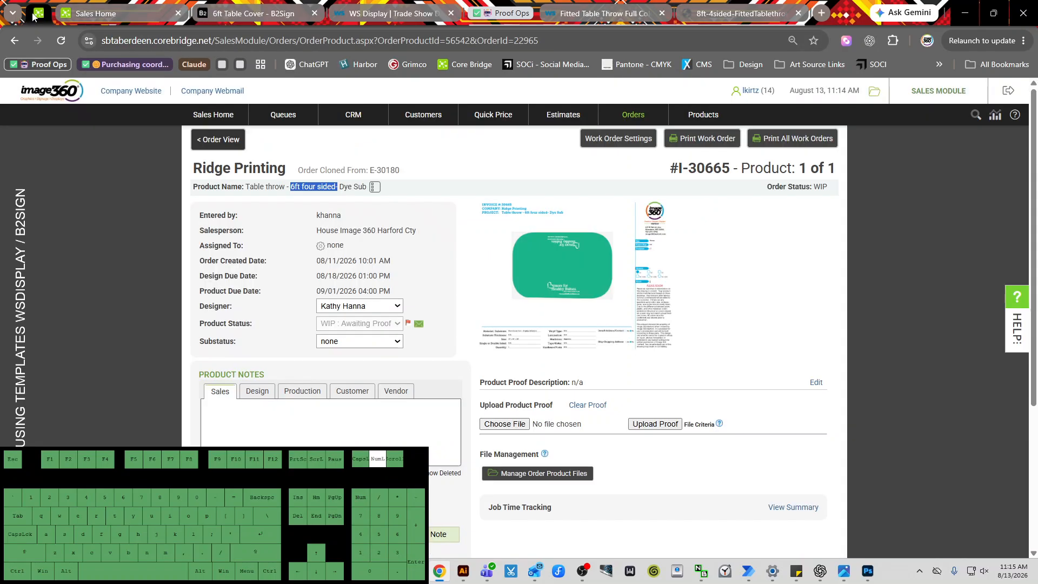
{"action": "left_click", "coordinate": [251, 13]}
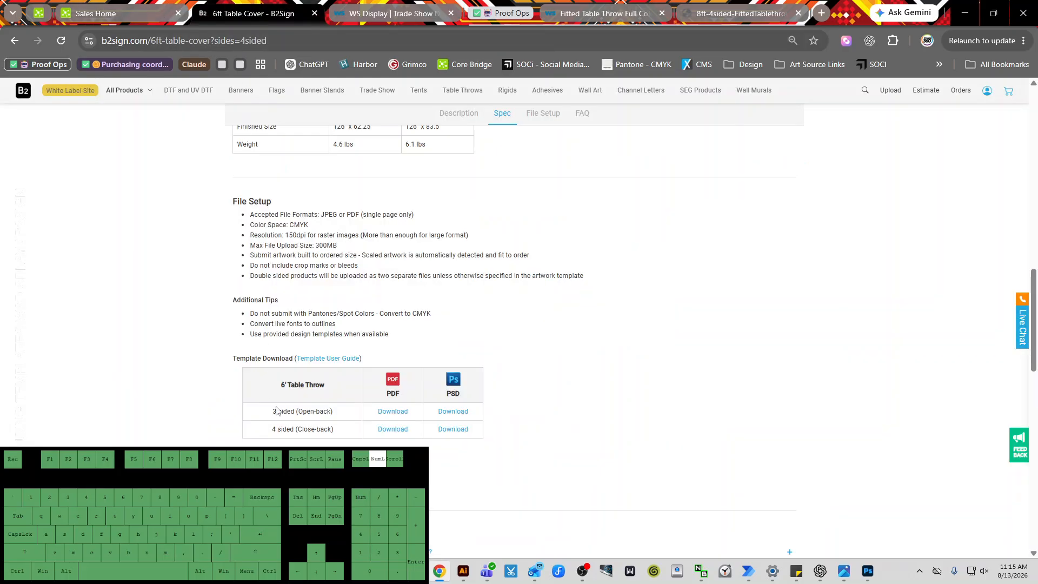
{"action": "left_click", "coordinate": [383, 431]}
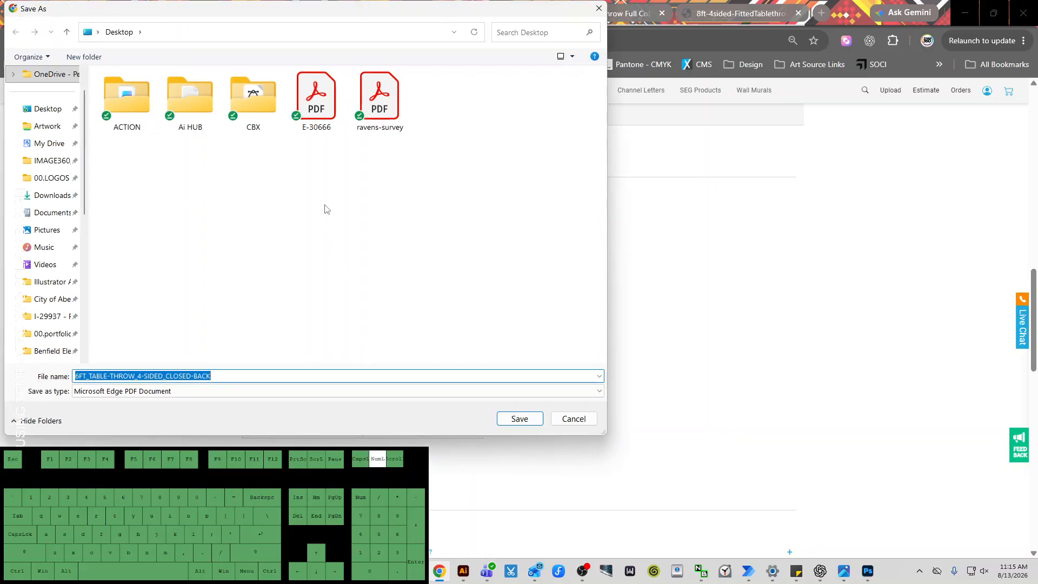
{"action": "left_click", "coordinate": [44, 126]}
{"action": "left_click_drag", "start_coordinate": [493, 12], "coordinate": [645, 73]}
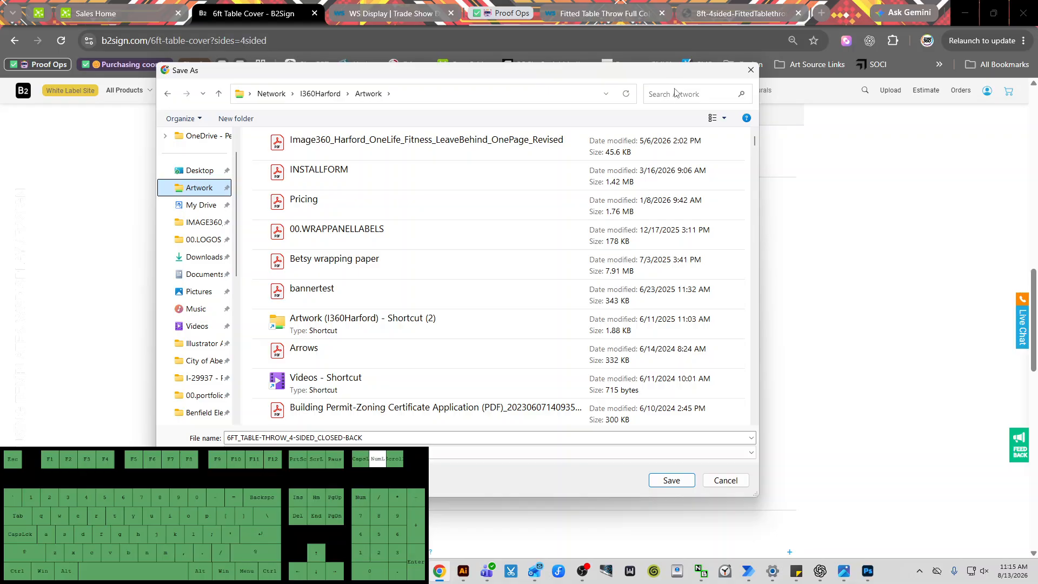
Step: Show the Artwork folder's contents in Details view
{"action": "left_click", "coordinate": [386, 332]}
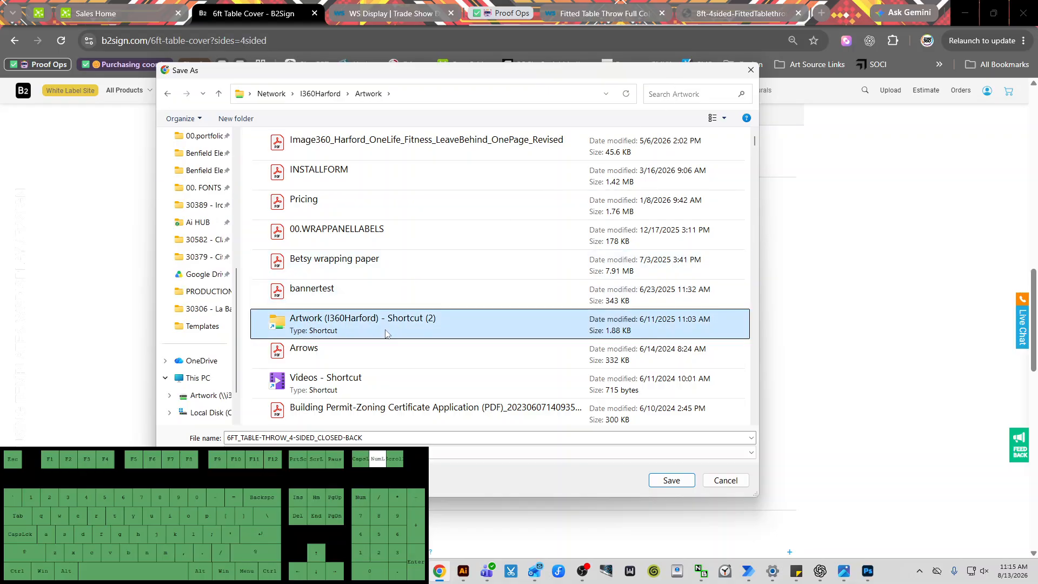
{"action": "key", "text": "Down"}
{"action": "key", "text": "Down"}
{"action": "key", "text": "Down"}
{"action": "key", "text": "Down"}
{"action": "left_click", "coordinate": [713, 118]}
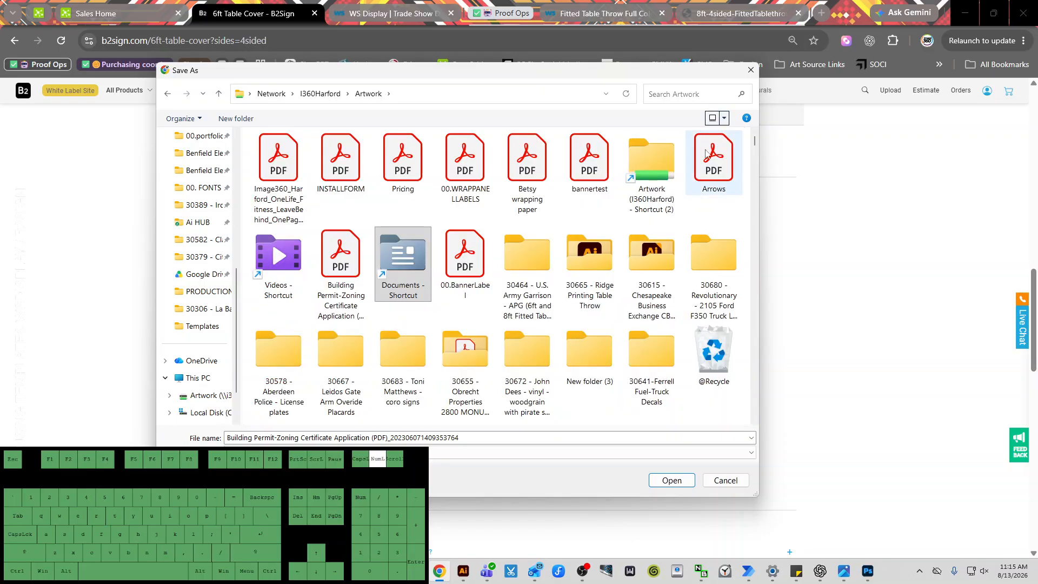
{"action": "left_click", "coordinate": [725, 118]}
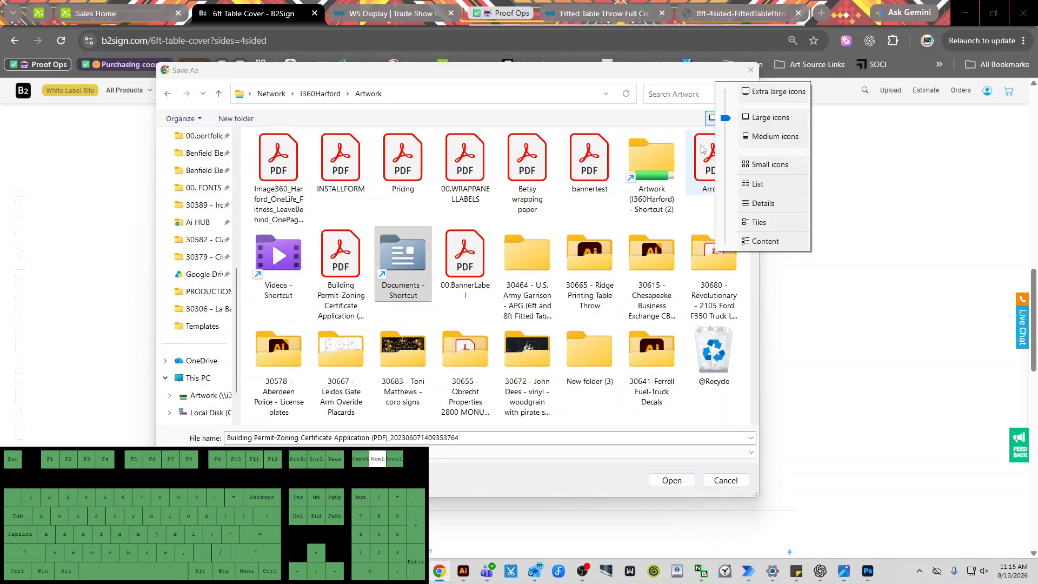
{"action": "left_click", "coordinate": [762, 203]}
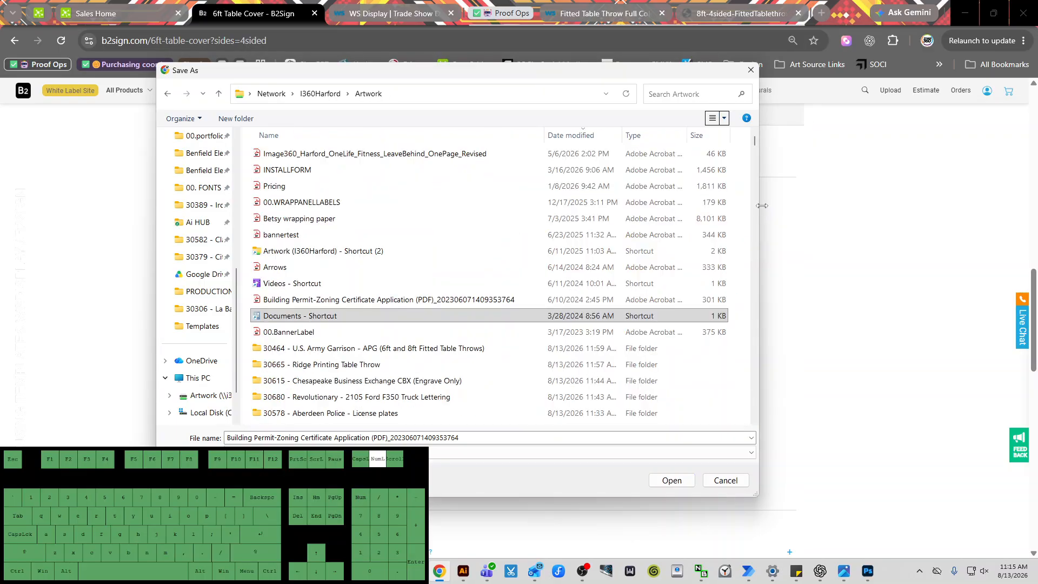
Step: Save the template as 6FT_TABLE-THROW_4-SIDED_CLOSED-BACK in the Ridge Printing Table Throw folder, replacing the existing file
{"action": "left_click", "coordinate": [359, 365]}
{"action": "left_click", "coordinate": [671, 481]}
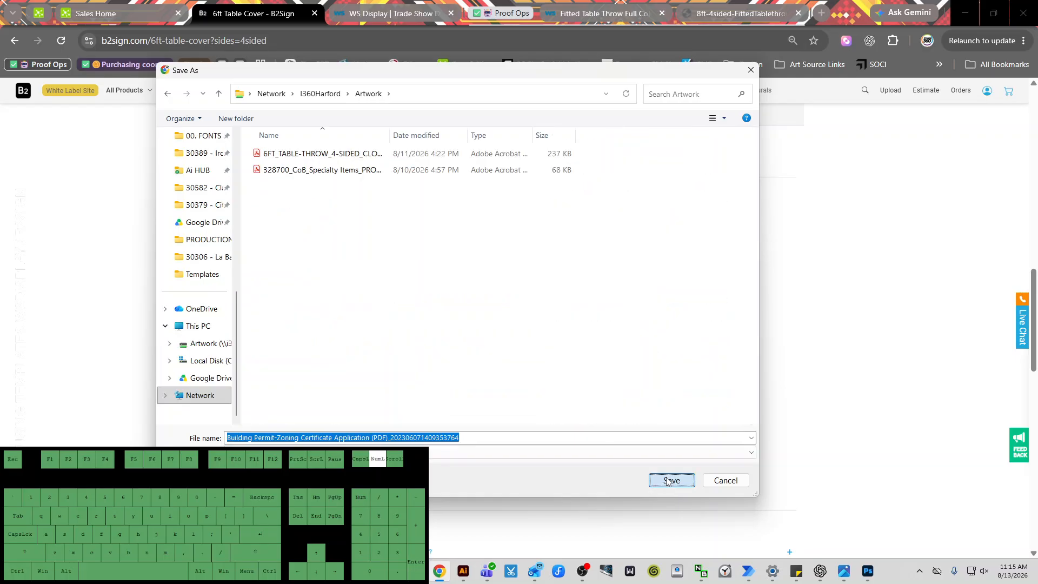
{"action": "left_click", "coordinate": [340, 154]}
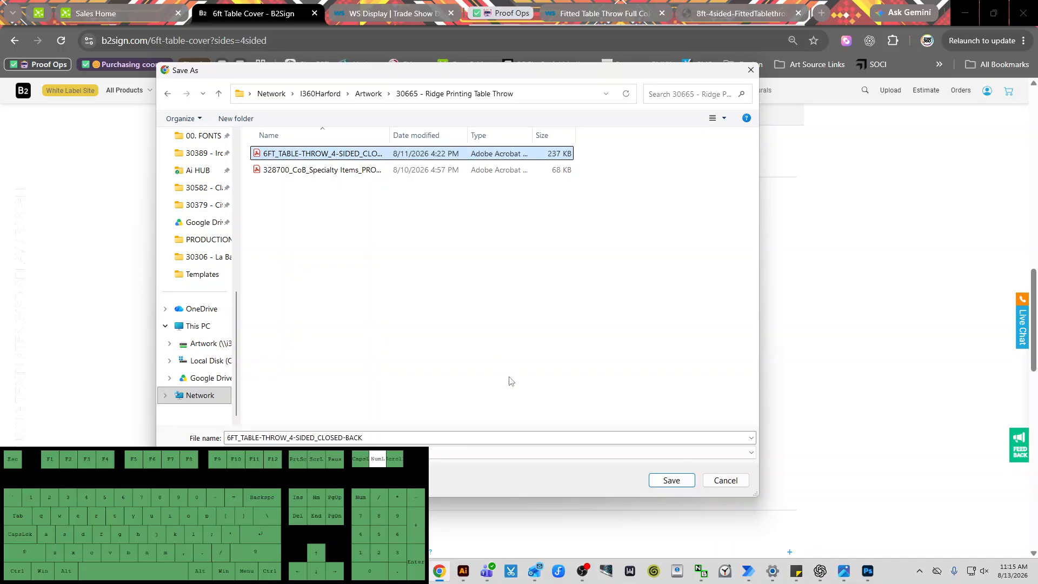
{"action": "left_click", "coordinate": [671, 483]}
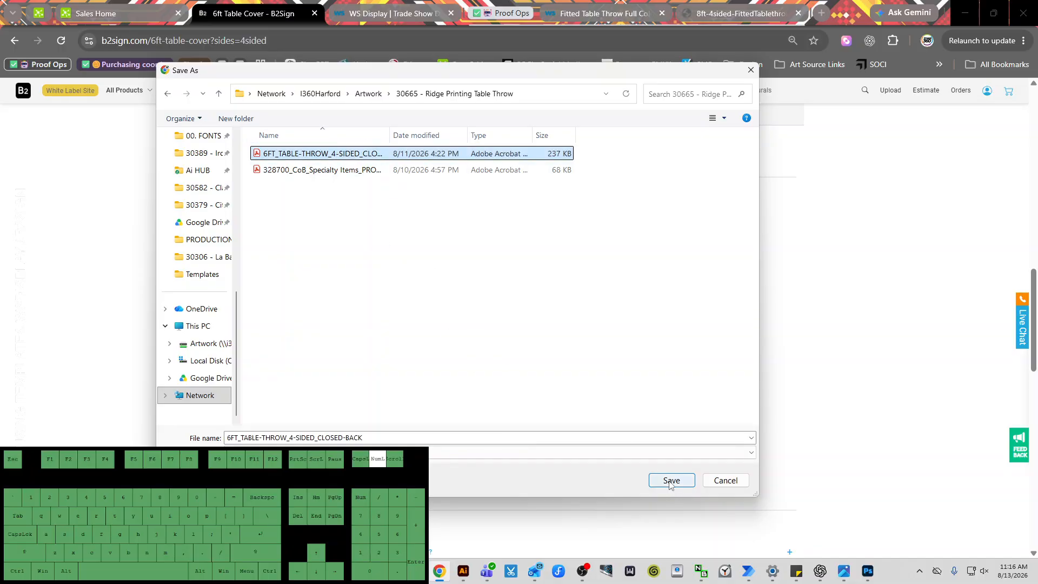
{"action": "left_click", "coordinate": [568, 286]}
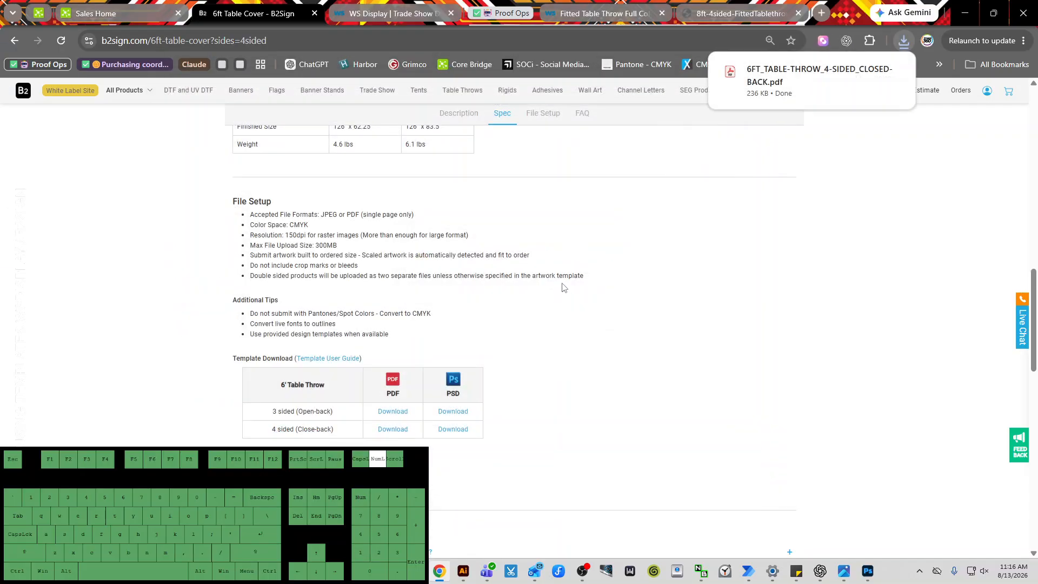
Step: Switch to Illustrator and open the Ridge Printing 6ft four sided table throw WORKING file from the recent files
{"action": "left_click", "coordinate": [464, 571]}
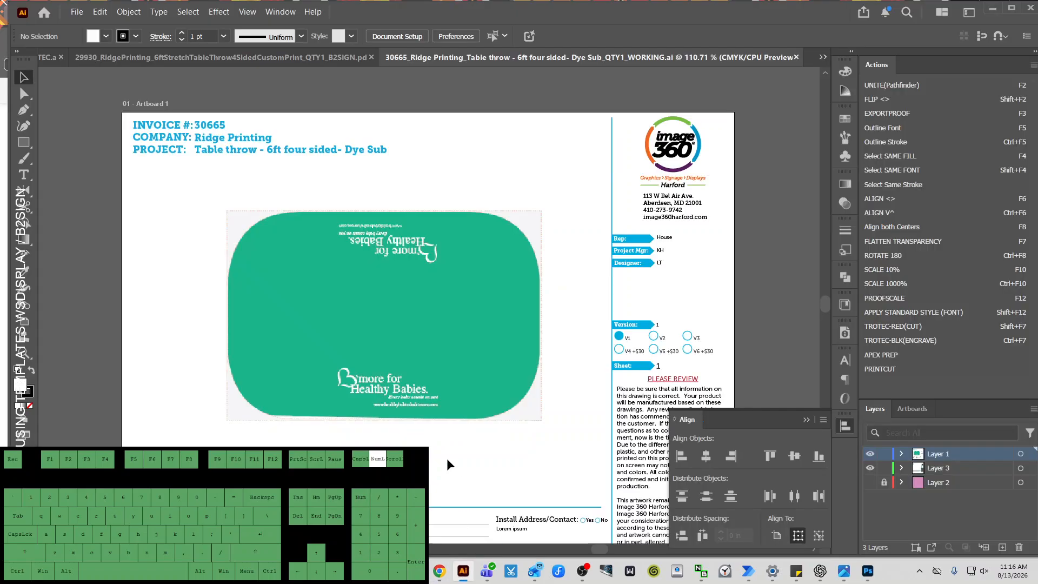
{"action": "left_click", "coordinate": [315, 252]}
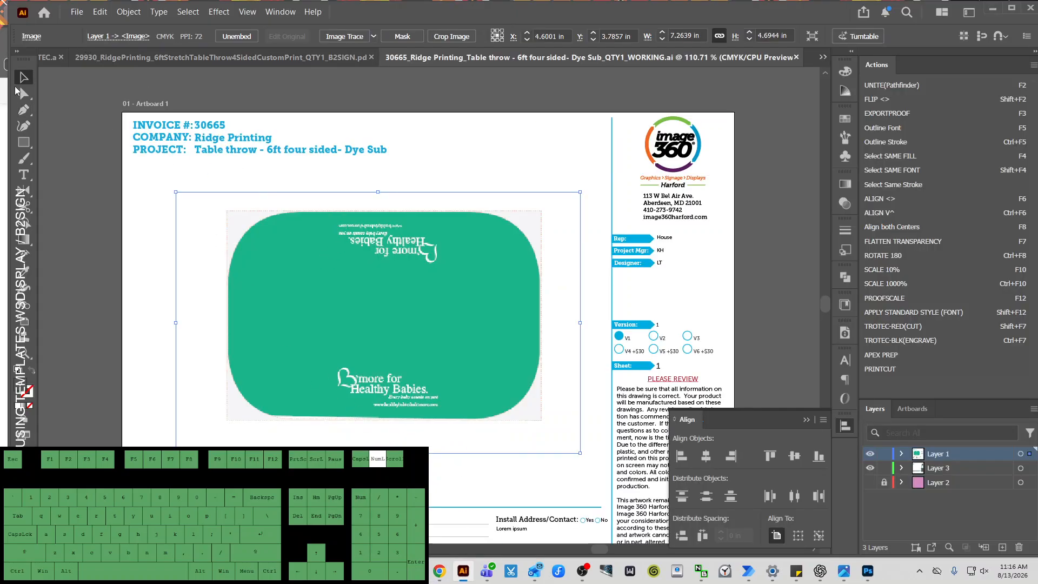
{"action": "left_click", "coordinate": [76, 11]}
{"action": "mouse_move", "coordinate": [216, 63]}
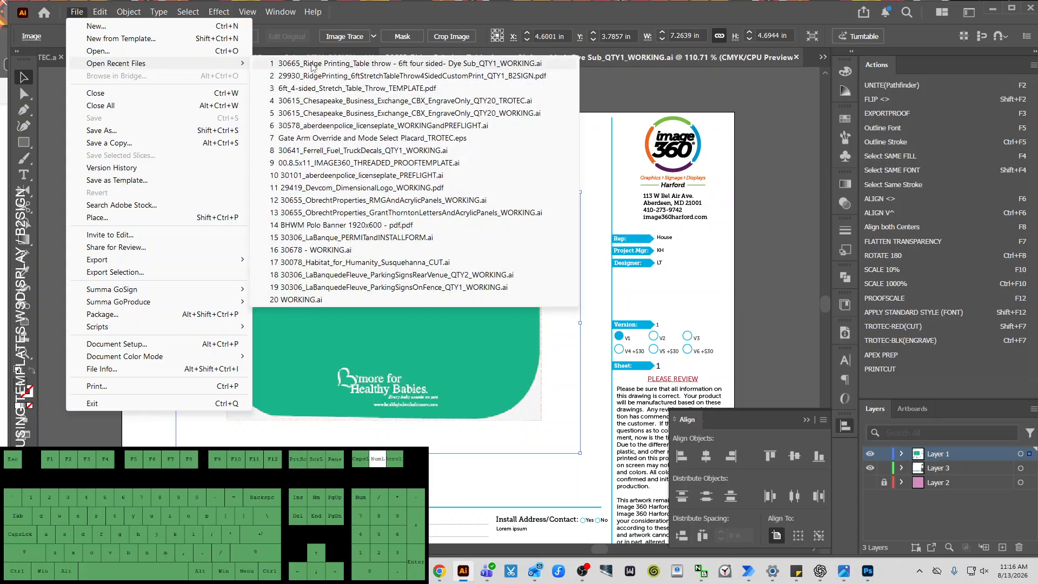
{"action": "left_click", "coordinate": [312, 64]}
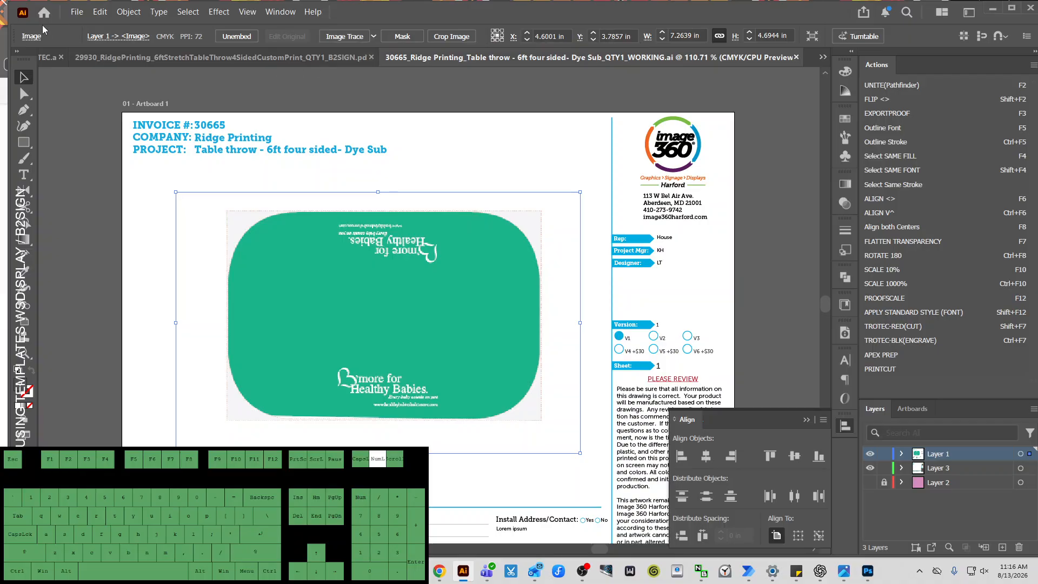
Step: Open 6FT_TABLE-THROW_4-SIDED_CLOSED-BACK from the 30665 - Ridge Printing Table Throw folder on the Artwork network location
{"action": "left_click", "coordinate": [78, 12]}
{"action": "left_click", "coordinate": [280, 62]}
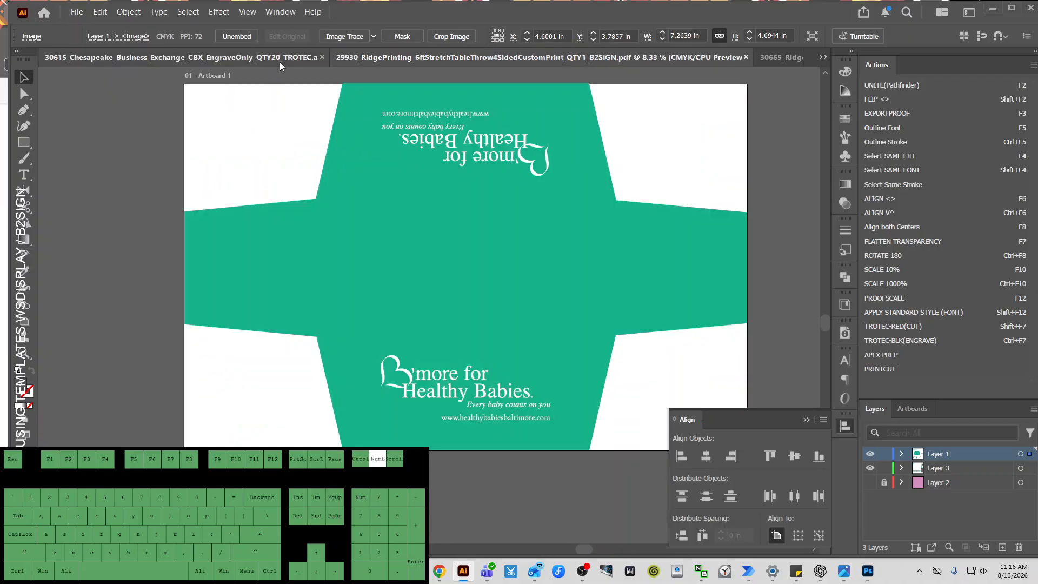
{"action": "left_click", "coordinate": [77, 12]}
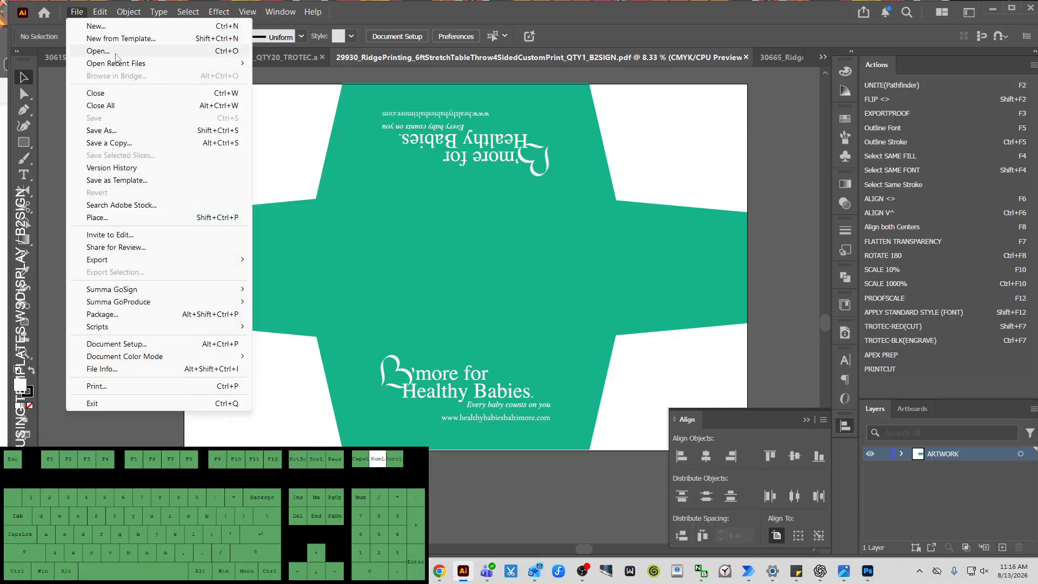
{"action": "left_click", "coordinate": [108, 51]}
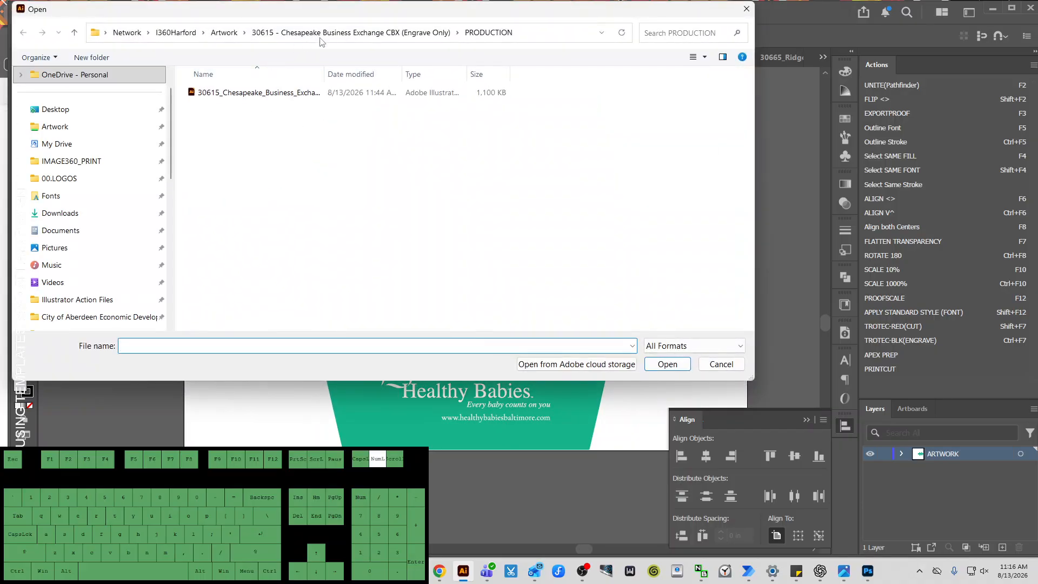
{"action": "left_click", "coordinate": [224, 33]}
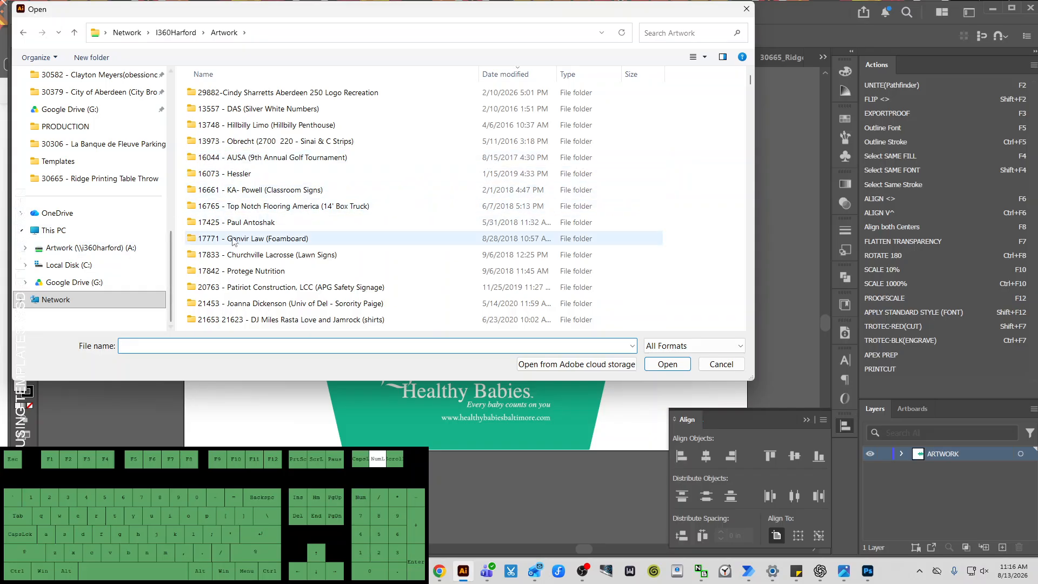
{"action": "key", "text": "End"}
{"action": "key", "text": "Up"}
{"action": "key", "text": "Up"}
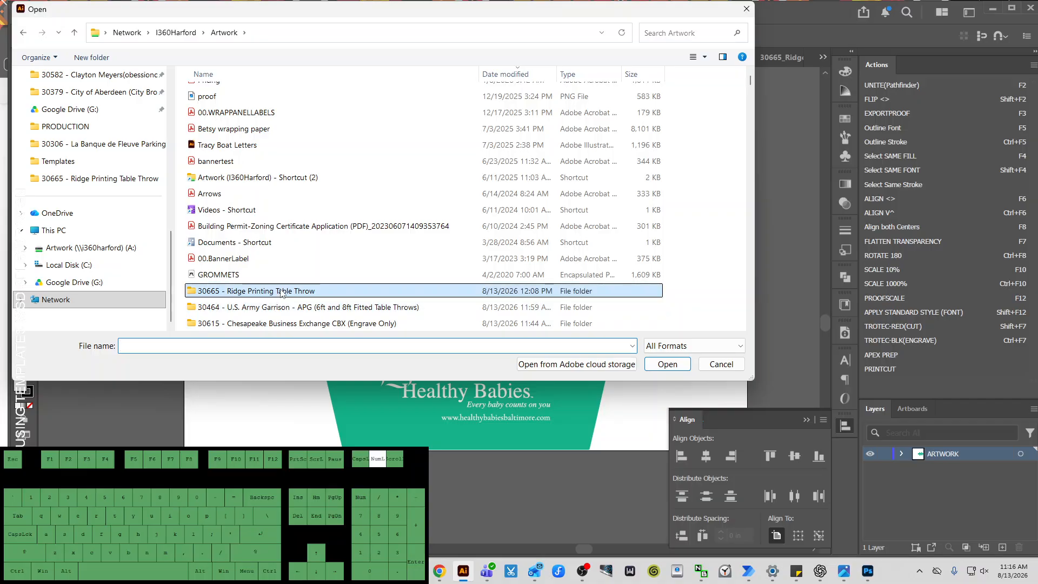
{"action": "key", "text": "Return"}
{"action": "left_click", "coordinate": [303, 116]}
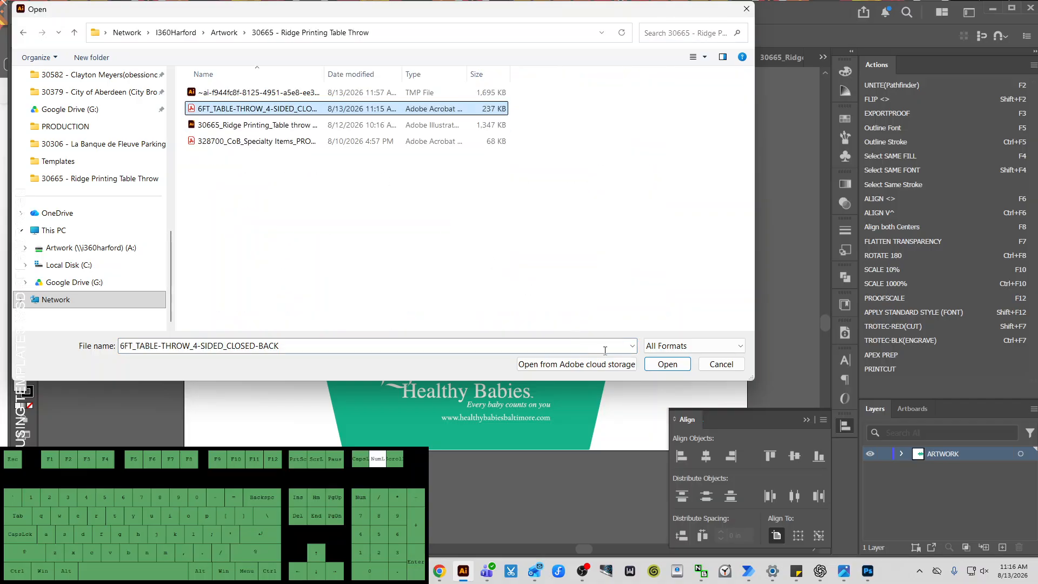
{"action": "left_click", "coordinate": [662, 367]}
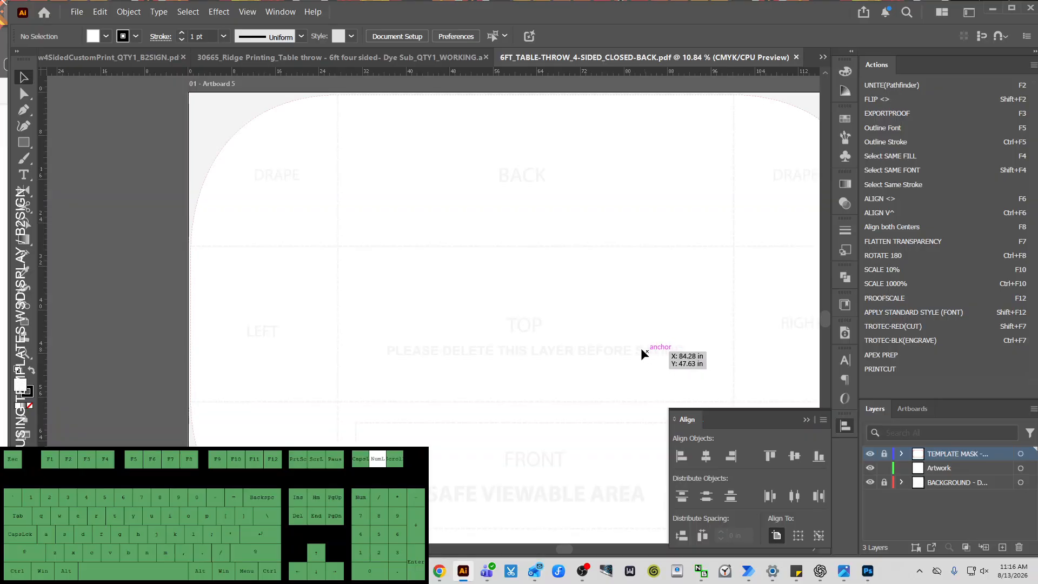
Step: Inspect which template elements belong to the BACKGROUND layer by hiding and showing that layer
{"action": "key", "text": "space"}
{"action": "left_click_drag", "start_coordinate": [560, 336], "coordinate": [403, 321]}
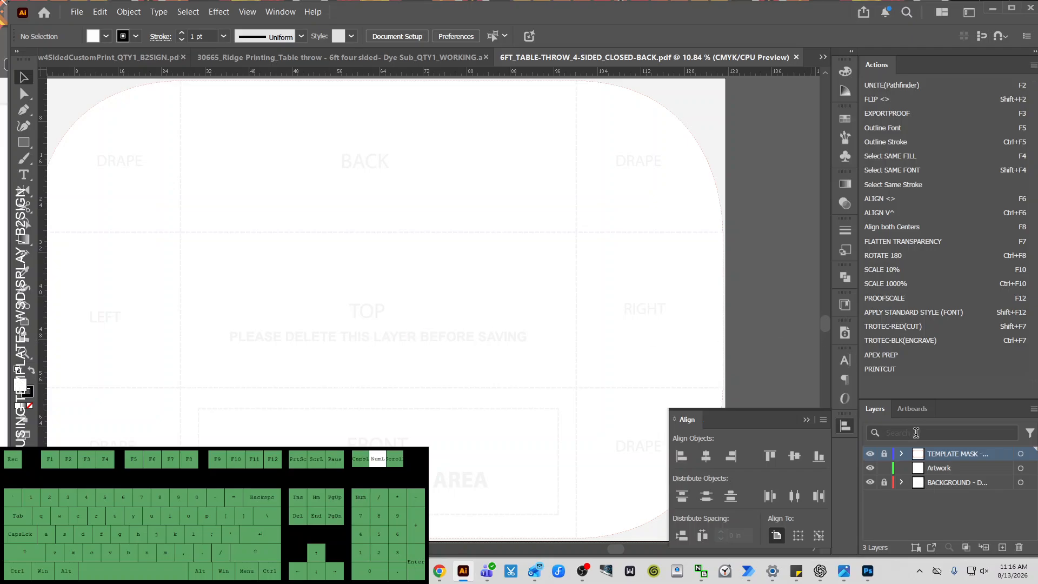
{"action": "left_click", "coordinate": [870, 466]}
{"action": "left_click", "coordinate": [870, 482]}
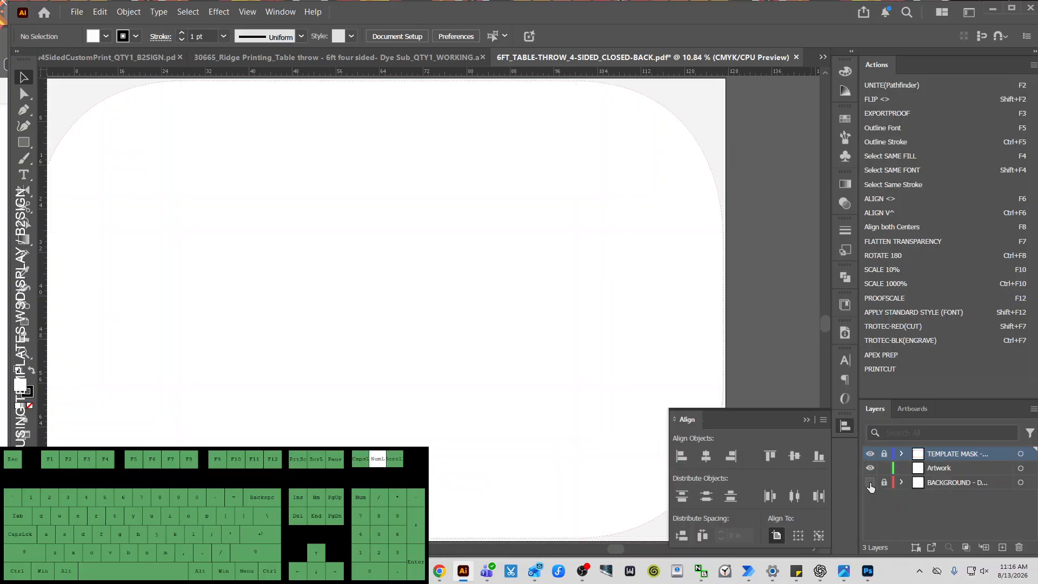
{"action": "left_click", "coordinate": [870, 483]}
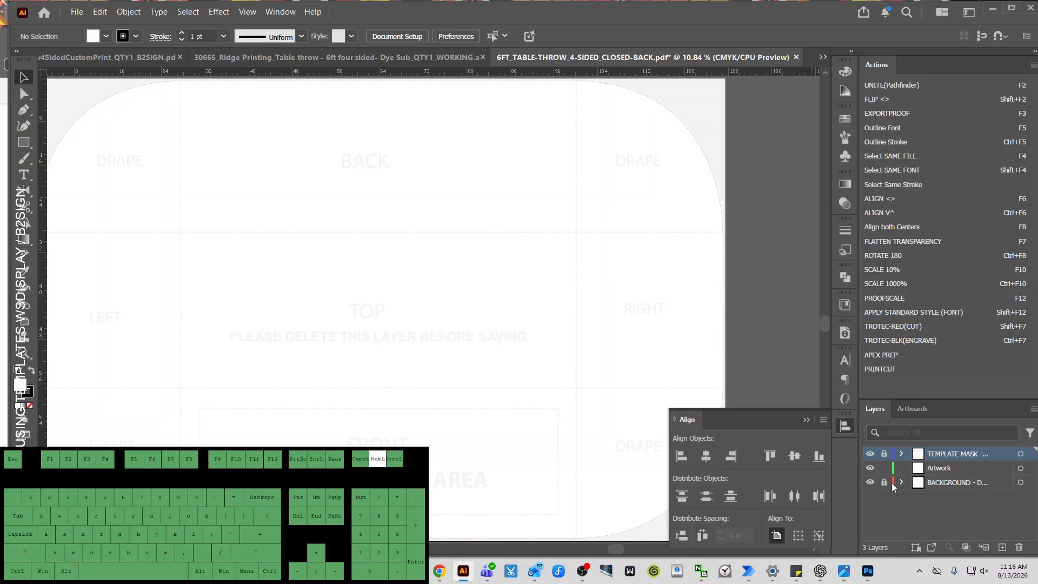
{"action": "left_click", "coordinate": [870, 483]}
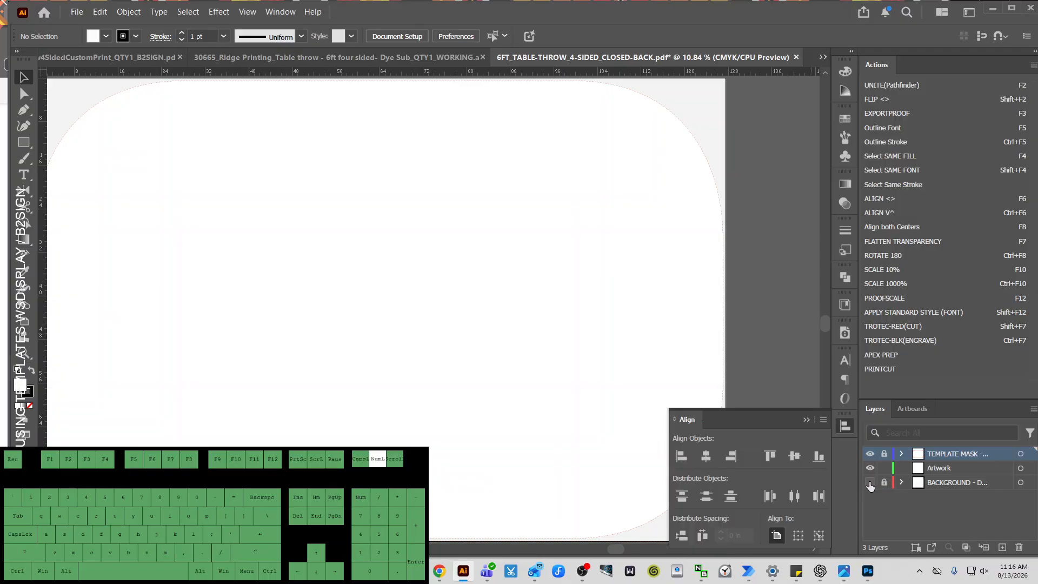
{"action": "left_click", "coordinate": [870, 483]}
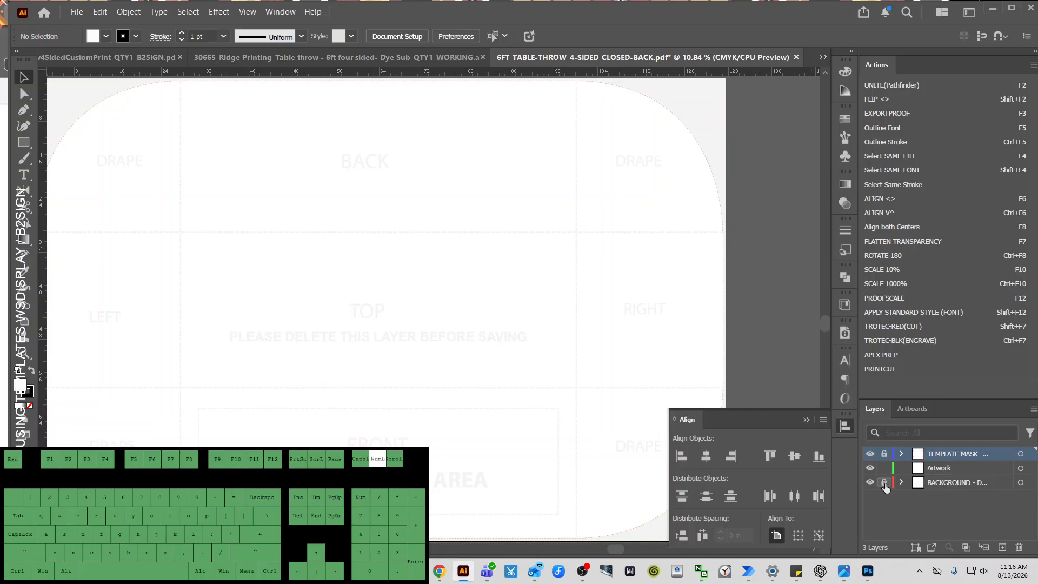
Step: Move the four dashed fold lines from the BACKGROUND layer to the TEMPLATE MASK layer and lock the mask layer again
{"action": "left_click", "coordinate": [884, 483]}
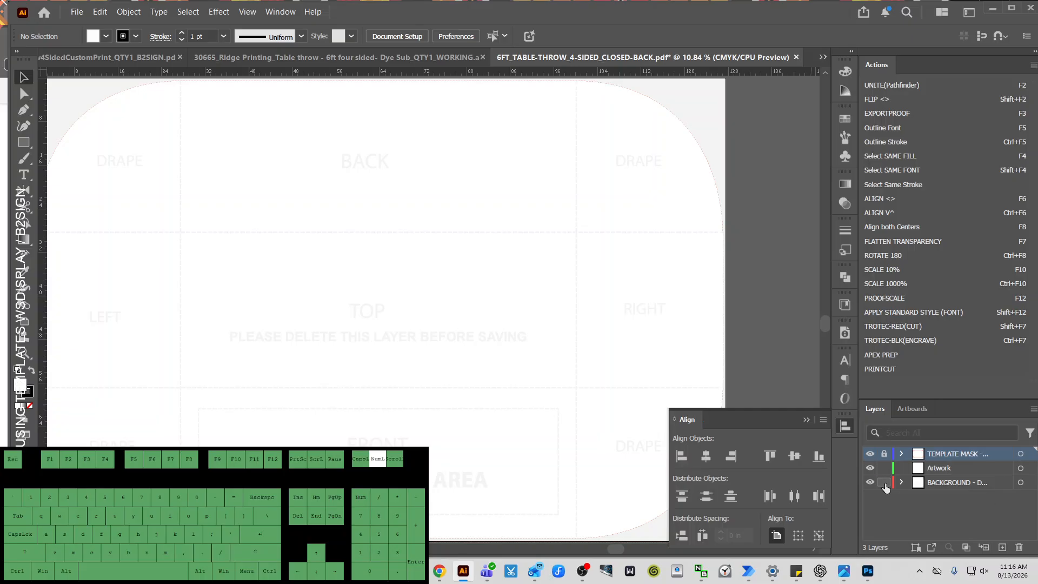
{"action": "left_click", "coordinate": [576, 232]}
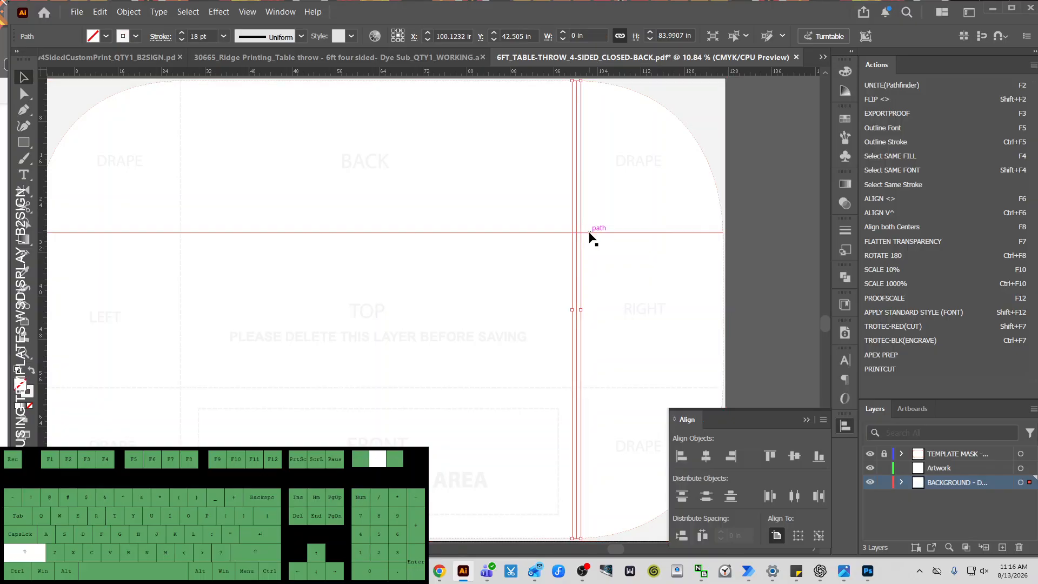
{"action": "left_click_drag", "start_coordinate": [178, 206], "coordinate": [205, 325]}
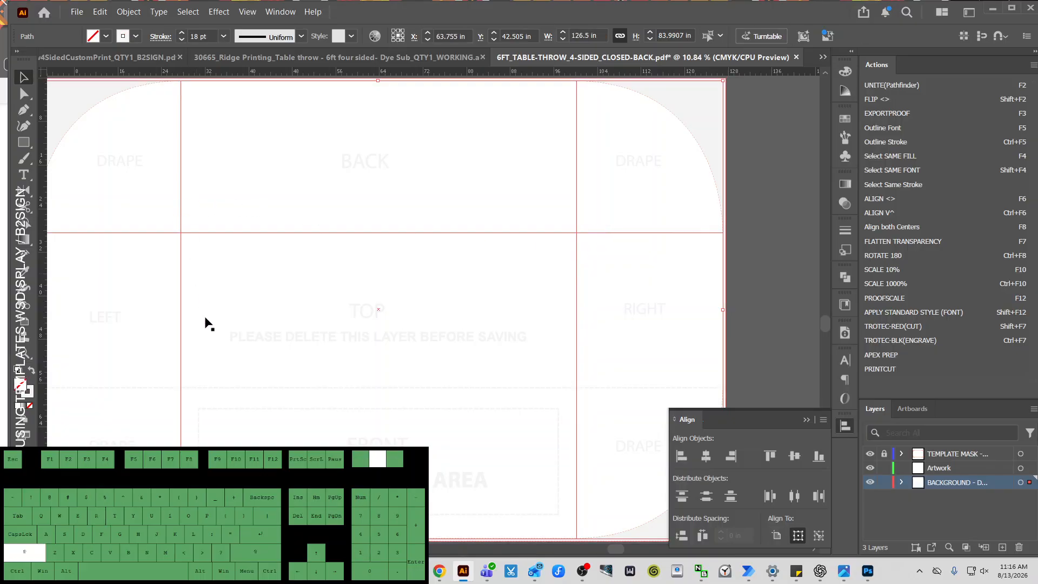
{"action": "left_click", "coordinate": [215, 387], "text": "shift"}
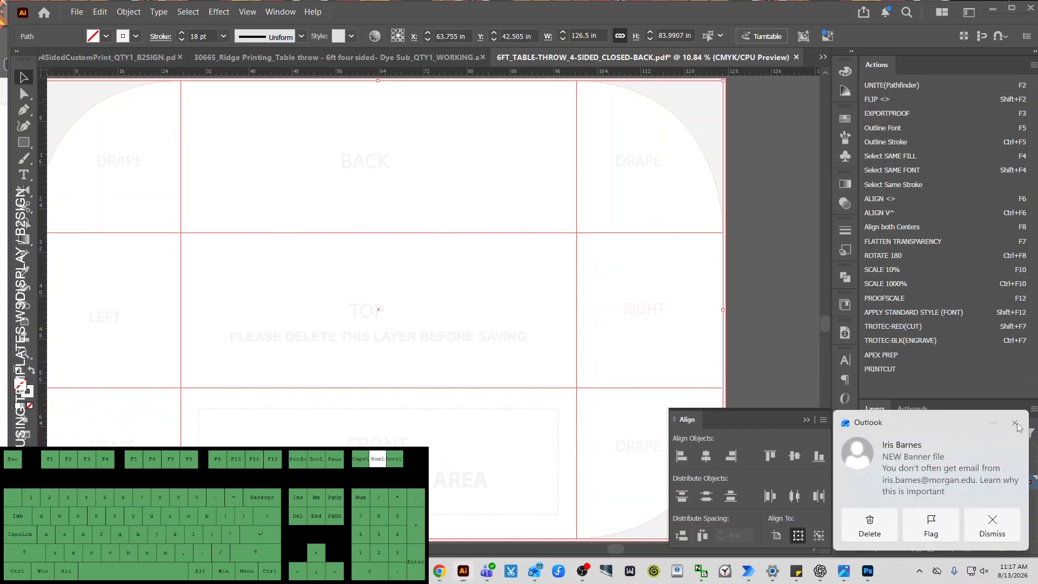
{"action": "left_click", "coordinate": [1015, 424]}
{"action": "left_click", "coordinate": [1030, 455]}
{"action": "left_click", "coordinate": [1031, 456]}
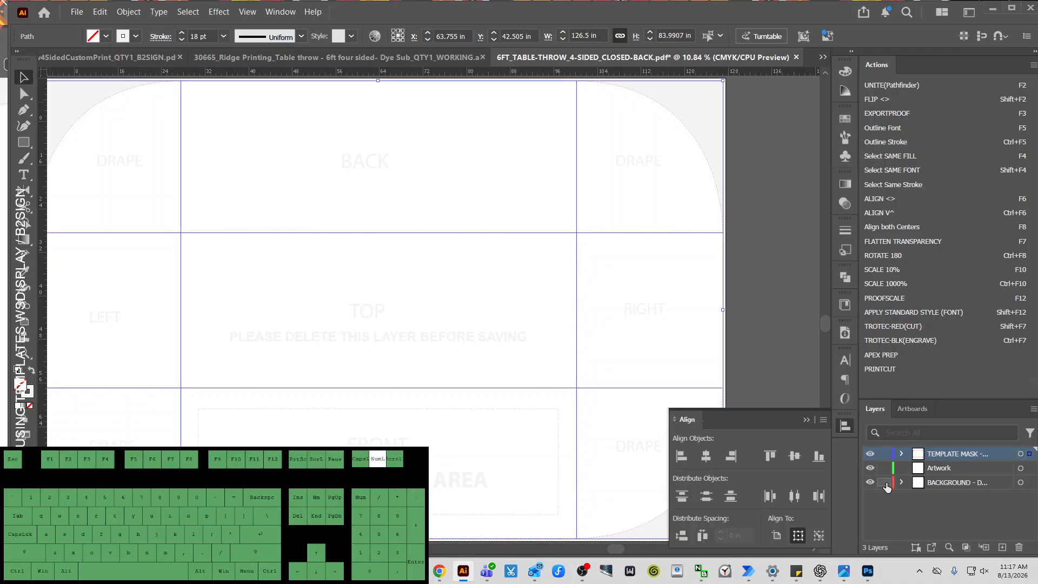
{"action": "left_click", "coordinate": [886, 455]}
{"action": "left_click", "coordinate": [870, 454]}
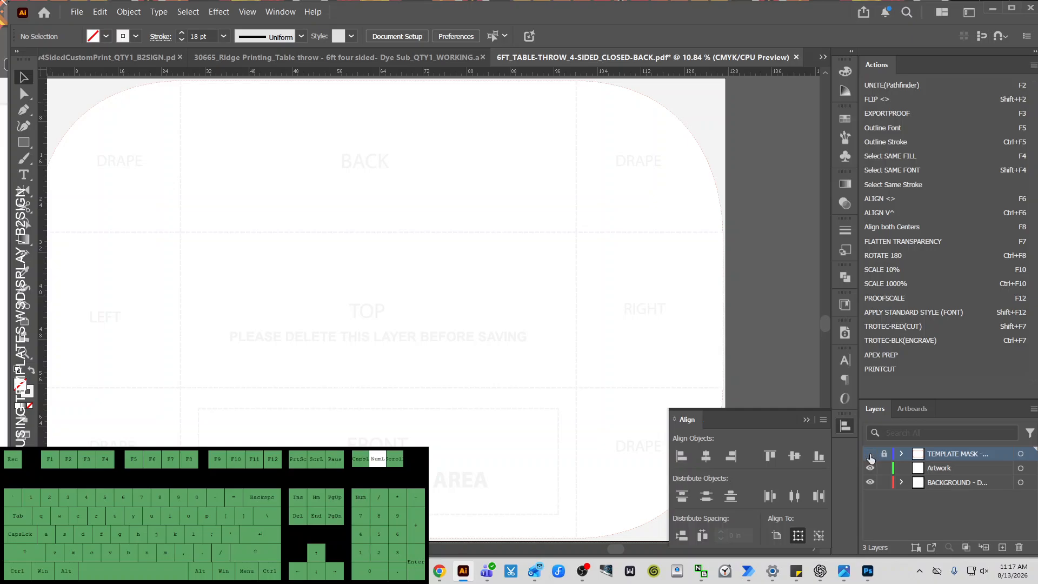
{"action": "left_click", "coordinate": [870, 454]}
Step: Delete the remaining contents of the BACKGROUND layer and remove the layer itself
{"action": "left_click", "coordinate": [970, 486]}
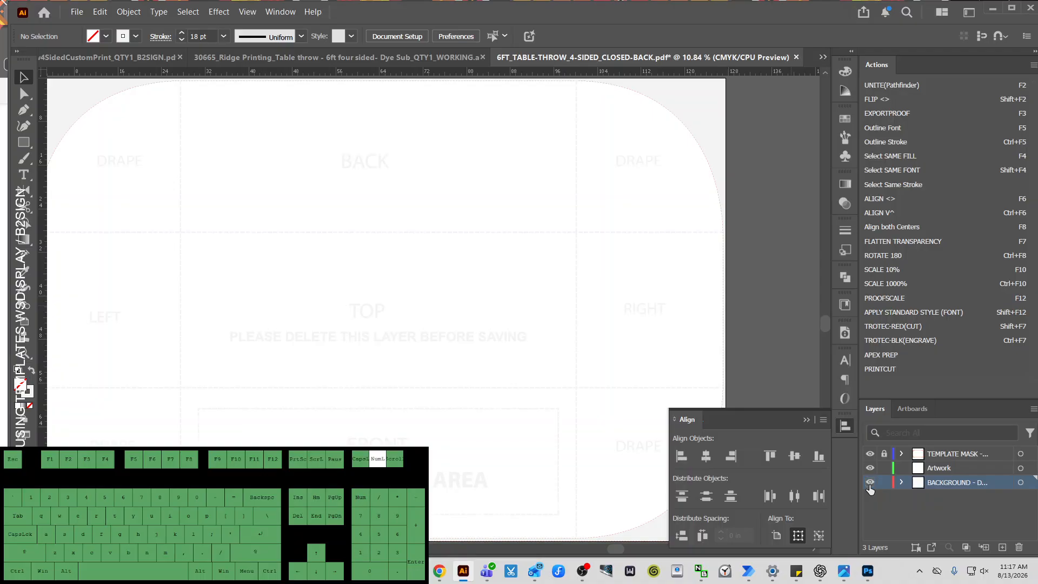
{"action": "left_click", "coordinate": [870, 454]}
{"action": "left_click", "coordinate": [870, 453]}
{"action": "left_click", "coordinate": [1019, 547]}
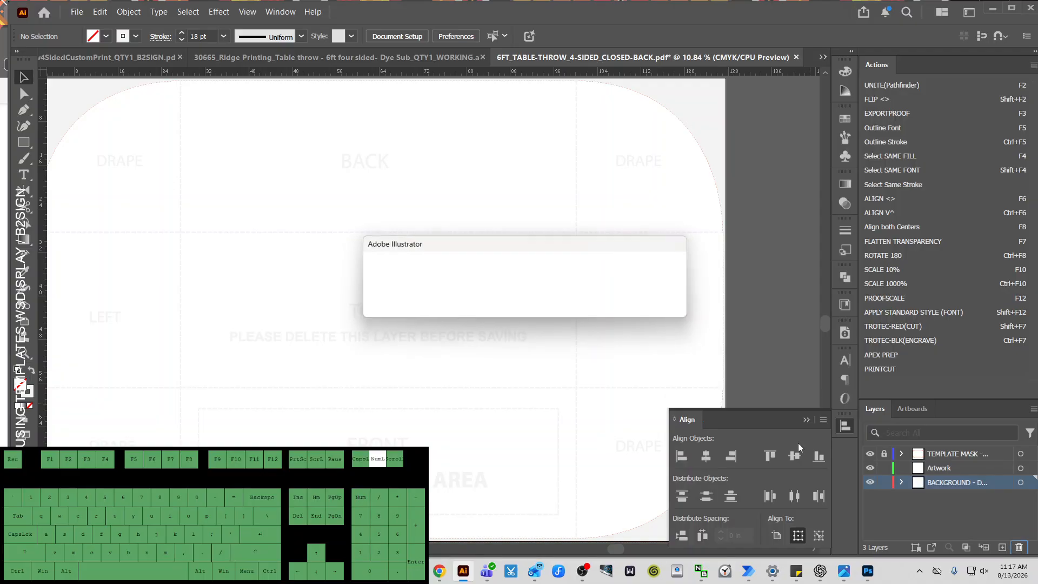
{"action": "left_click", "coordinate": [653, 300]}
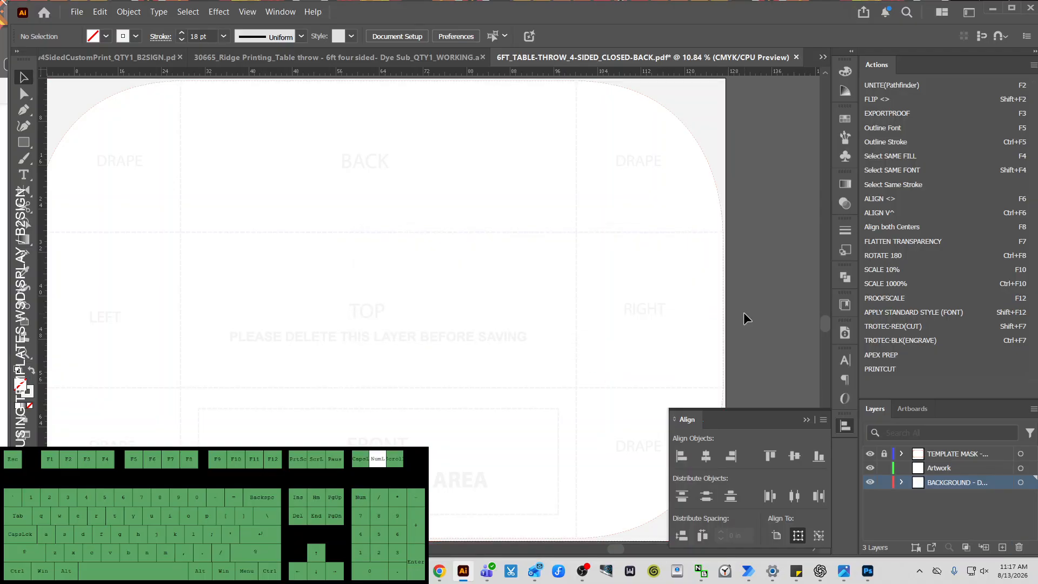
{"action": "key", "text": "ctrl+a"}
{"action": "key", "text": "Delete"}
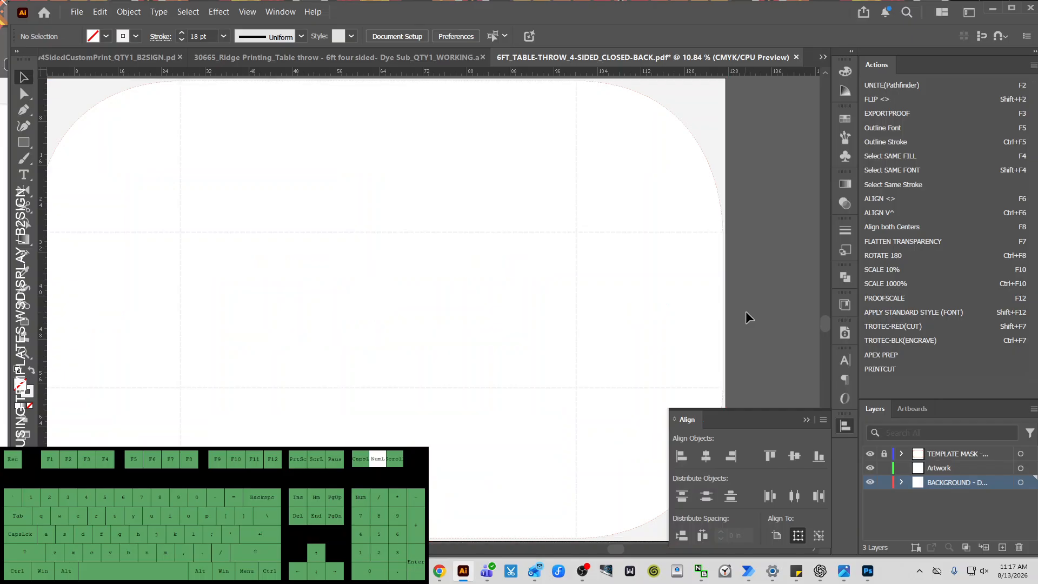
{"action": "left_click", "coordinate": [1019, 548]}
{"action": "left_click", "coordinate": [584, 302]}
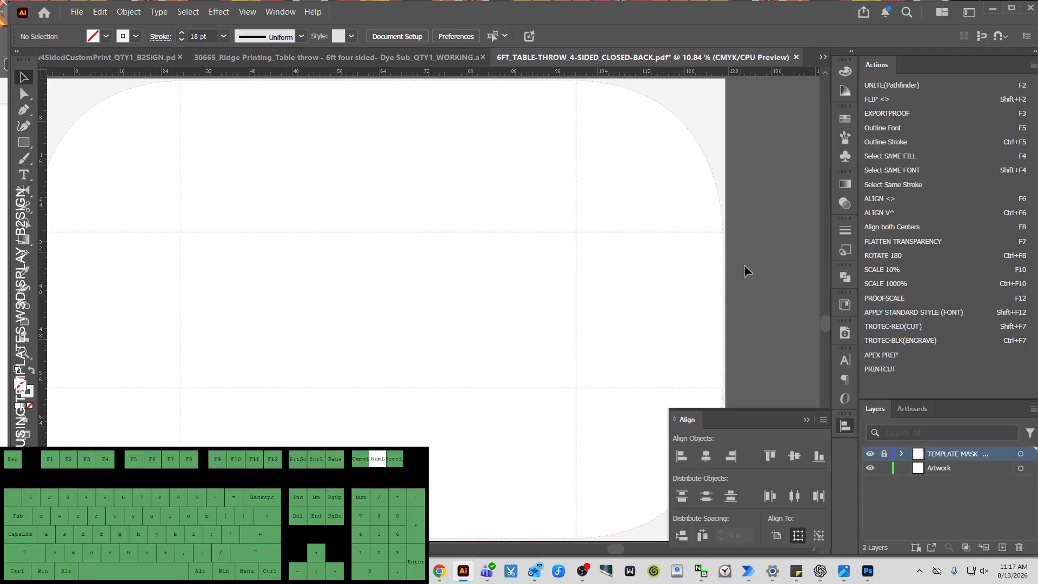
Step: Make the Artwork layer active and check the TEMPLATE MASK layer by hiding and showing it
{"action": "left_click", "coordinate": [944, 469]}
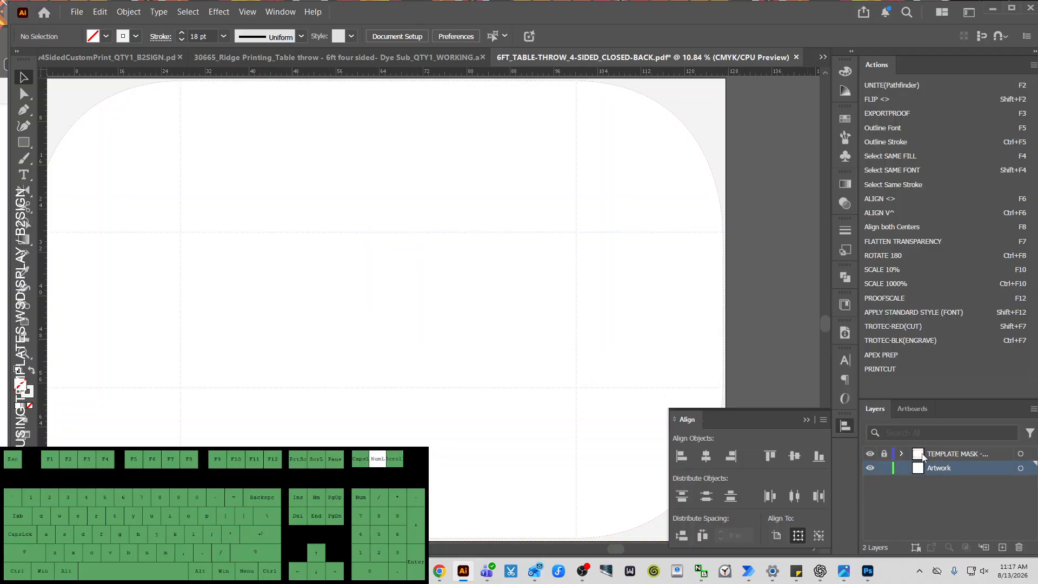
{"action": "left_click", "coordinate": [871, 454]}
{"action": "left_click", "coordinate": [871, 455]}
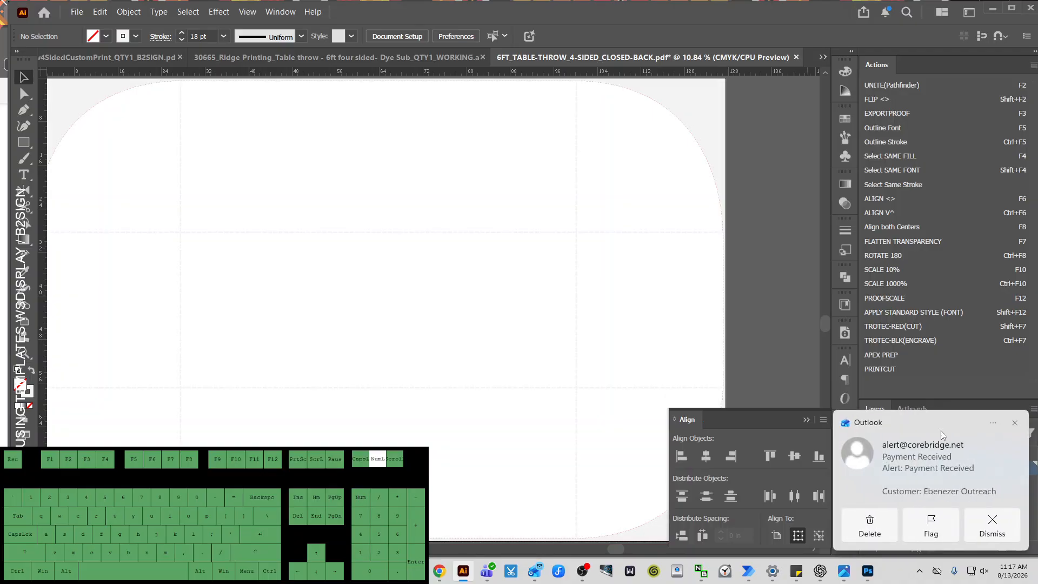
{"action": "left_click", "coordinate": [1015, 423]}
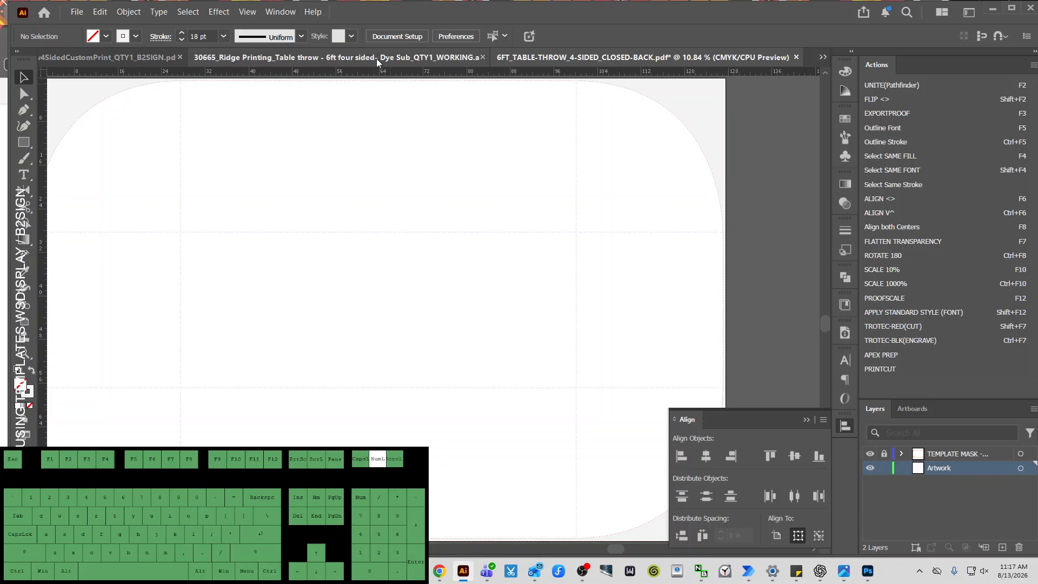
Step: Copy the green B'more for Healthy Babies artwork group from the 29930 stretch table throw file into the template's Artwork layer
{"action": "left_click", "coordinate": [109, 58]}
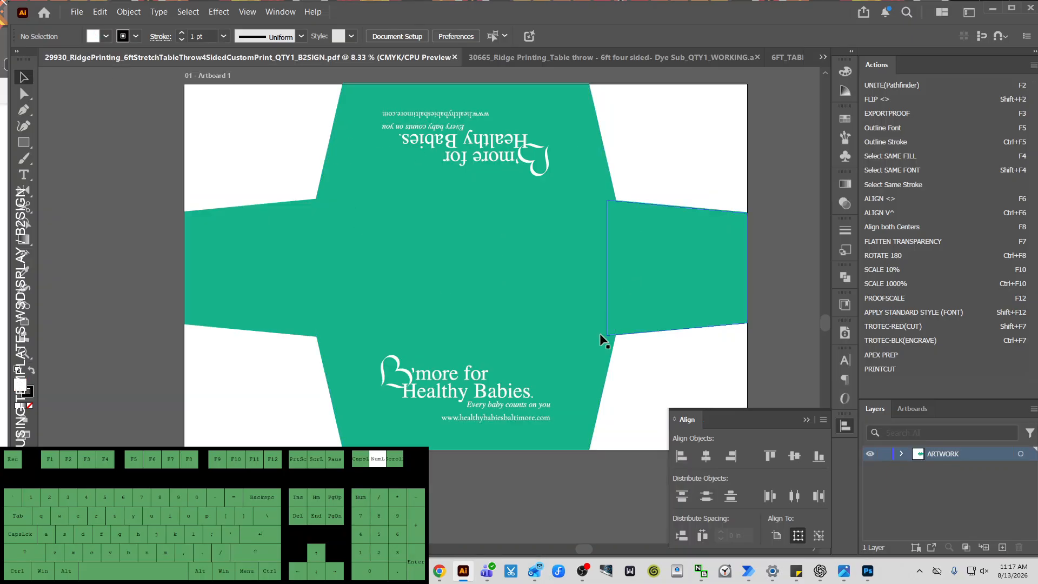
{"action": "left_click", "coordinate": [457, 198]}
{"action": "key", "text": "ctrl+F5"}
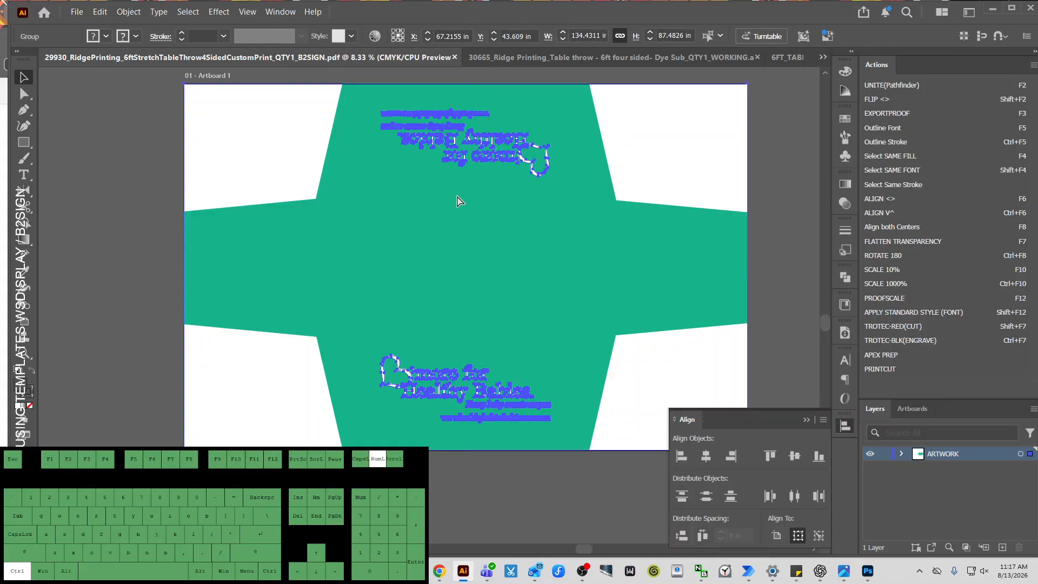
{"action": "left_click", "coordinate": [679, 60]}
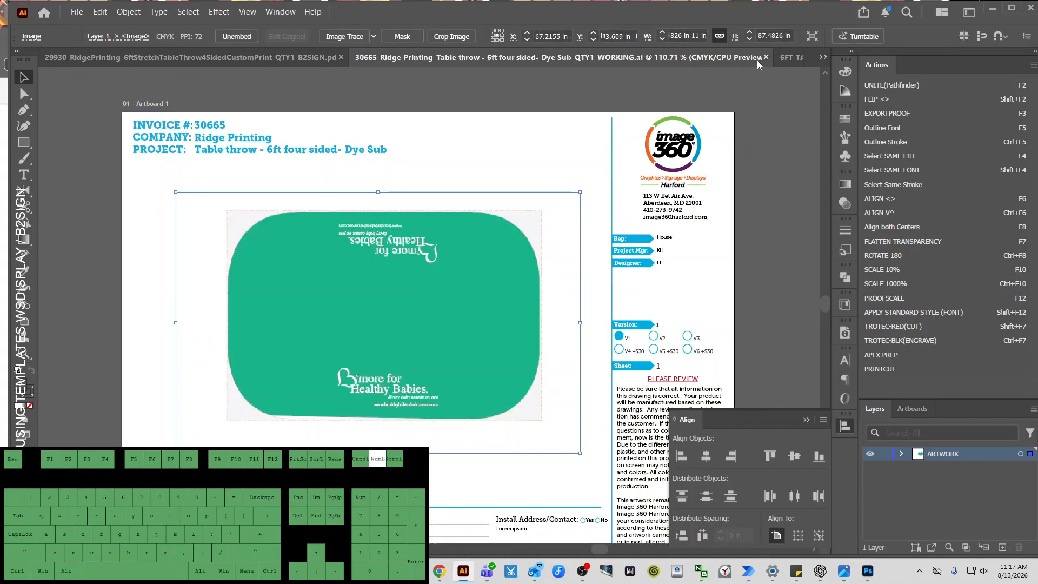
{"action": "left_click", "coordinate": [786, 57]}
{"action": "key", "text": "ctrl+v"}
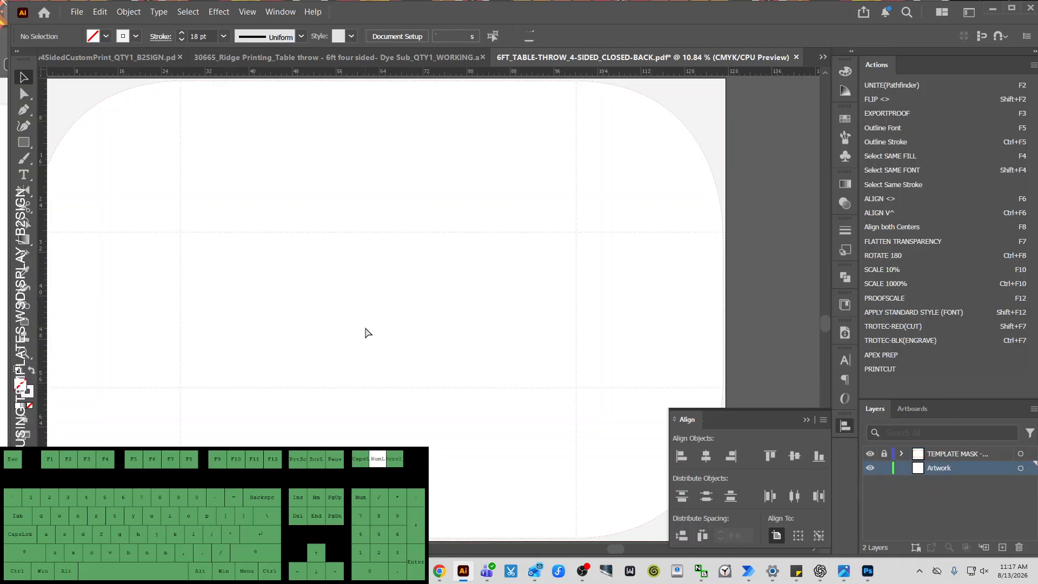
{"action": "scroll", "coordinate": [440, 291], "scroll_direction": "down", "scroll_amount": 2}
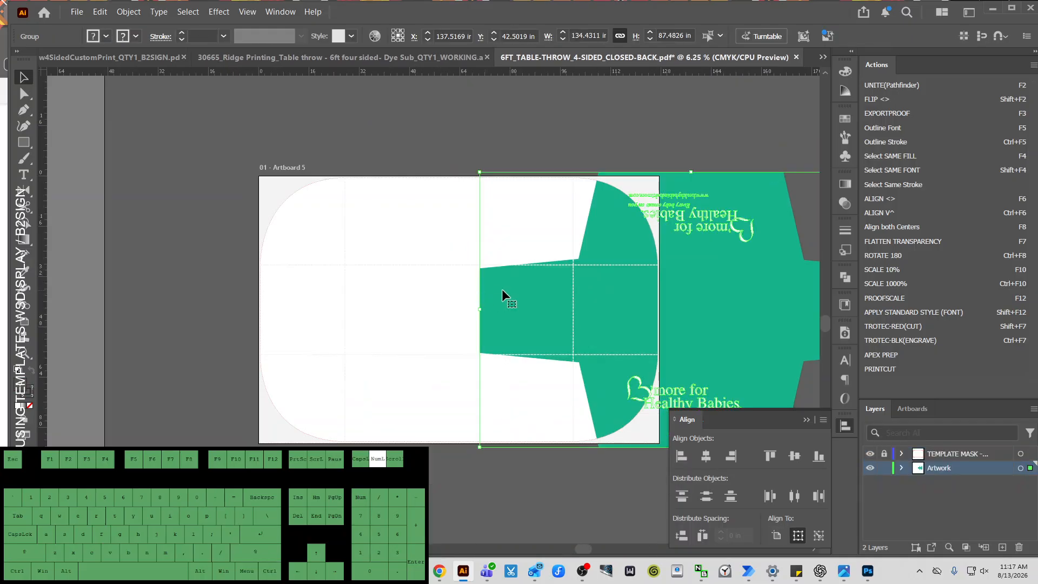
Step: Center the pasted table throw artwork horizontally and vertically on the template artboard
{"action": "left_click_drag", "start_coordinate": [563, 303], "coordinate": [363, 304]}
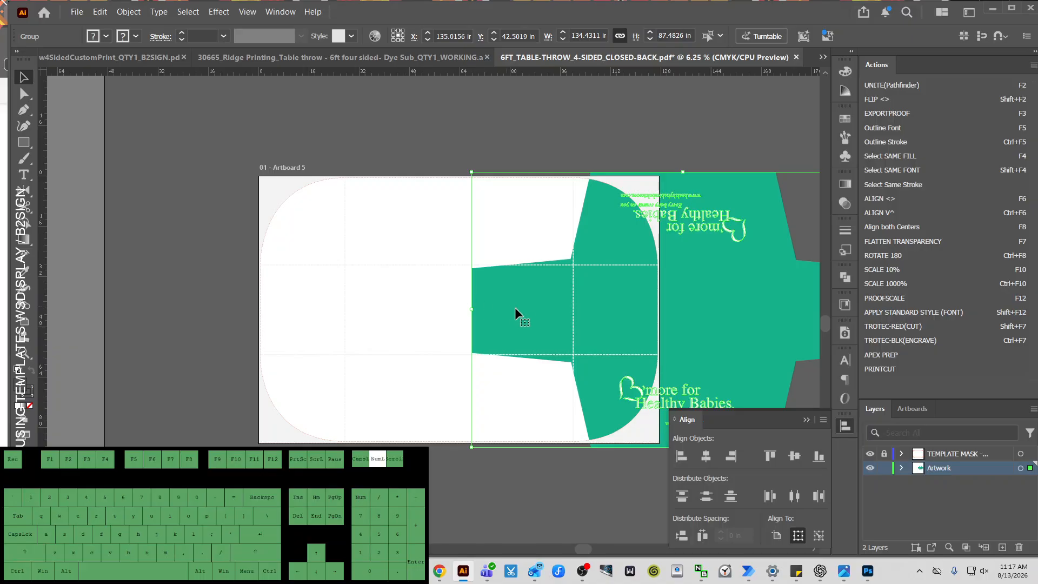
{"action": "left_click_drag", "start_coordinate": [525, 308], "coordinate": [327, 312]}
{"action": "left_click_drag", "start_coordinate": [706, 303], "coordinate": [498, 308]}
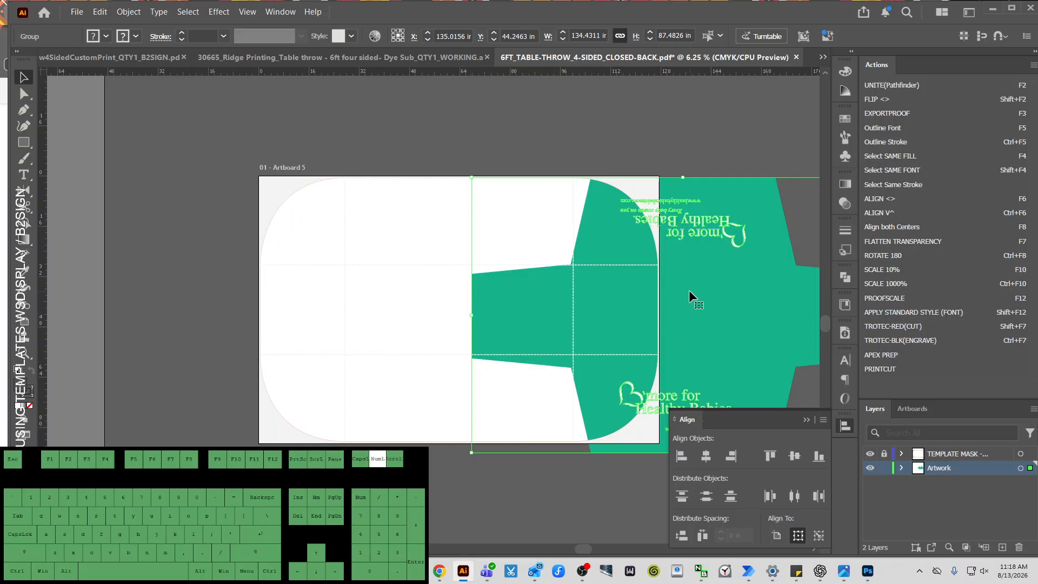
{"action": "key", "text": "space"}
{"action": "left_click_drag", "start_coordinate": [743, 306], "coordinate": [484, 317]}
{"action": "key", "text": "F8"}
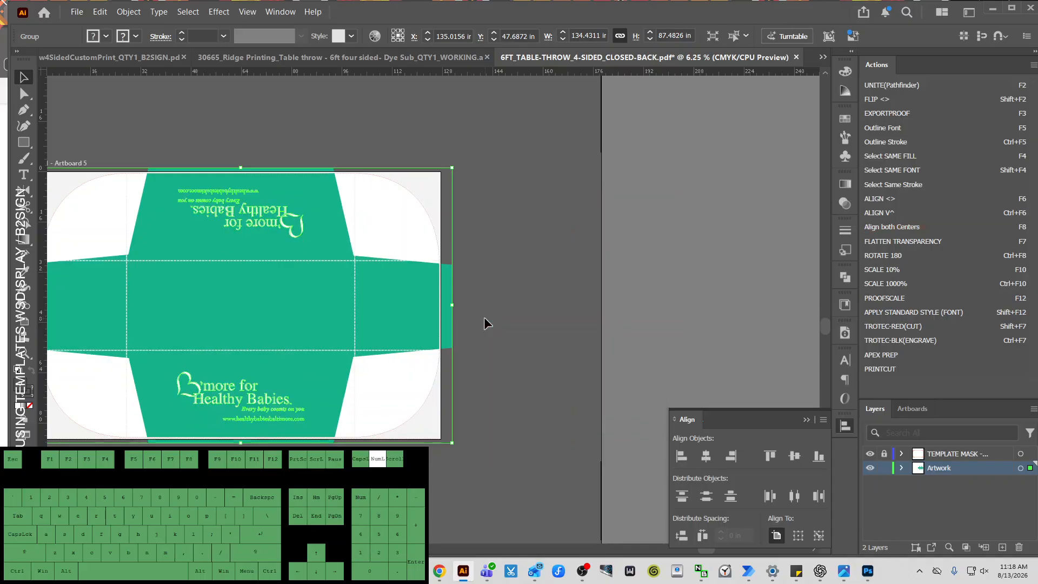
{"action": "key", "text": "space"}
{"action": "left_click_drag", "start_coordinate": [255, 312], "coordinate": [446, 319]}
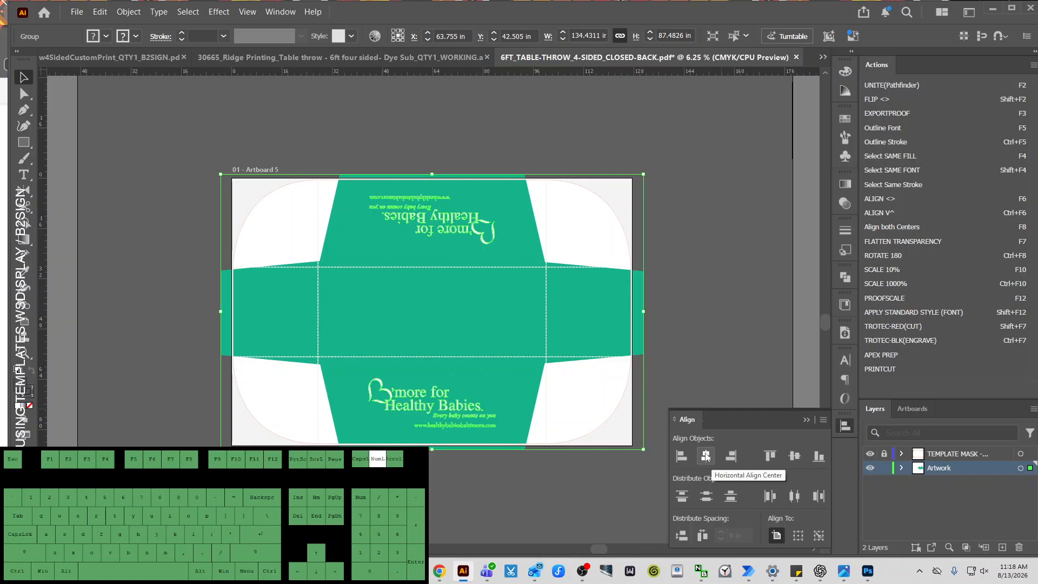
{"action": "left_click", "coordinate": [698, 332]}
{"action": "left_click", "coordinate": [584, 322]}
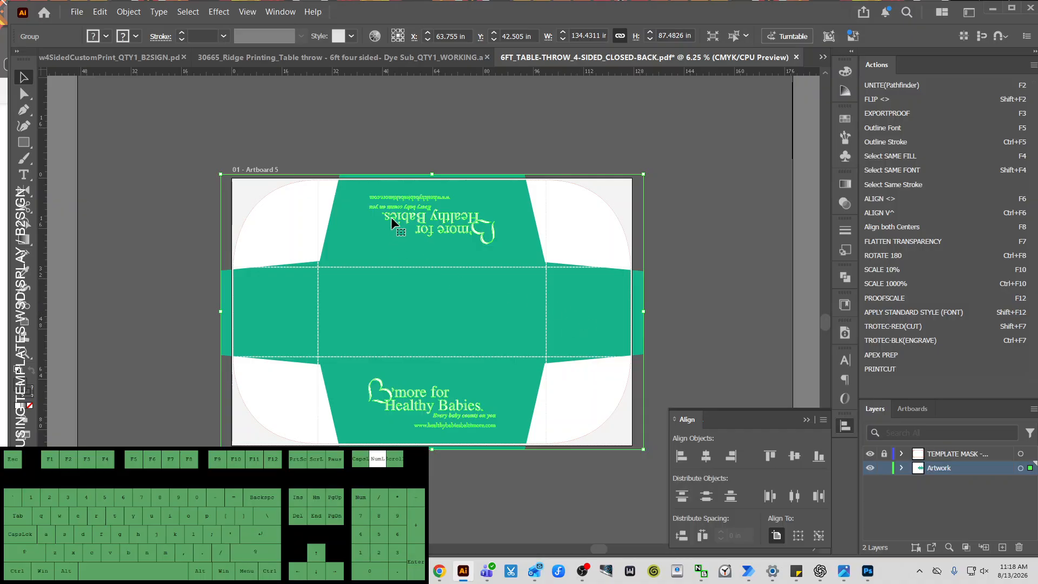
{"action": "right_click", "coordinate": [482, 232]}
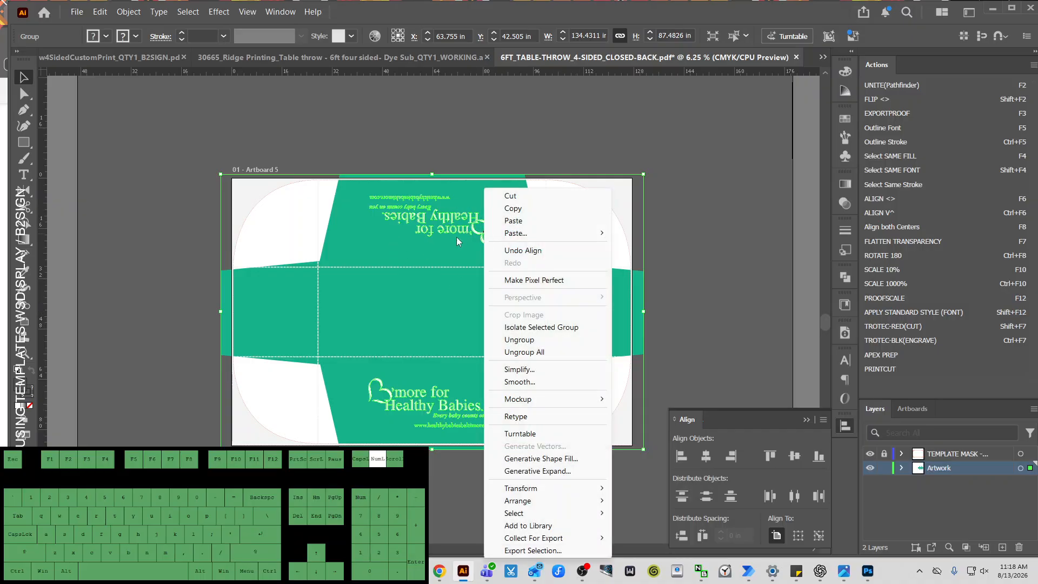
{"action": "left_click", "coordinate": [433, 258]}
Step: Draw a rectangle about 127.51 x 85.01 in over the whole artboard and give it the artwork's green with the Eyedropper
{"action": "key", "text": "ctrl+shift+a"}
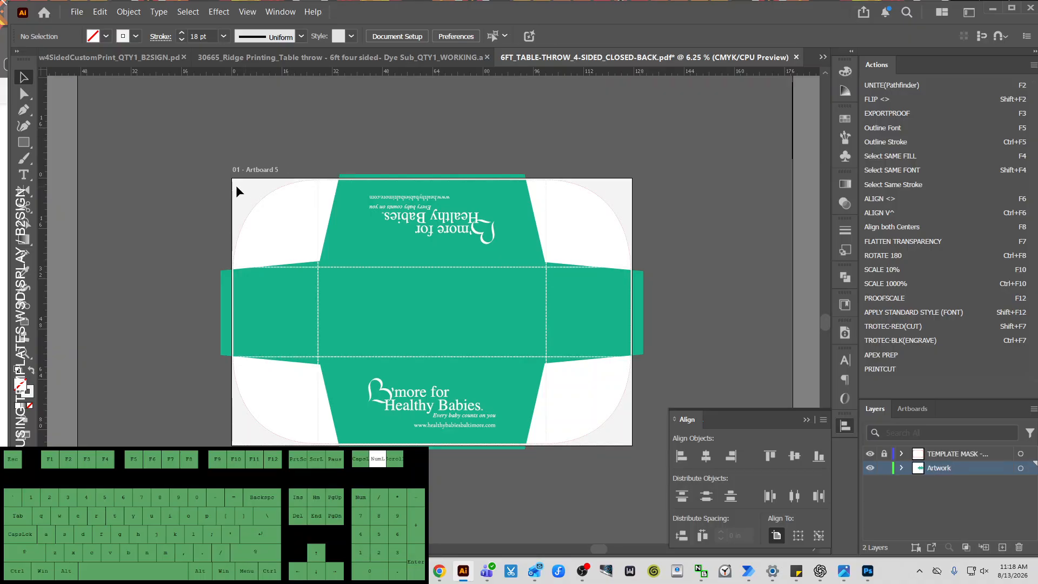
{"action": "key", "text": "m"}
{"action": "left_click_drag", "start_coordinate": [232, 179], "coordinate": [632, 445]}
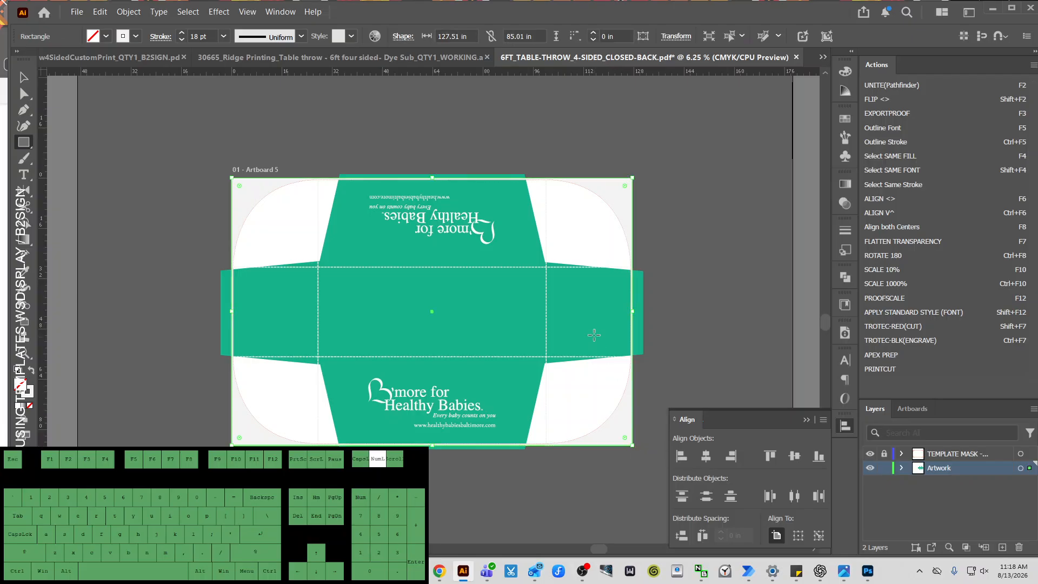
{"action": "key", "text": "i"}
{"action": "left_click", "coordinate": [593, 319]}
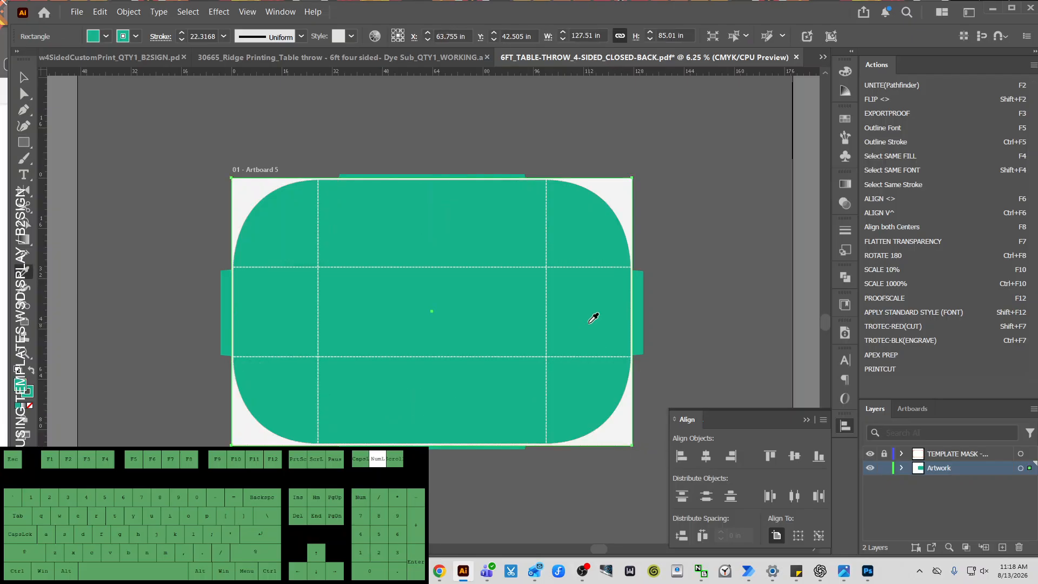
{"action": "key", "text": "ctrl"}
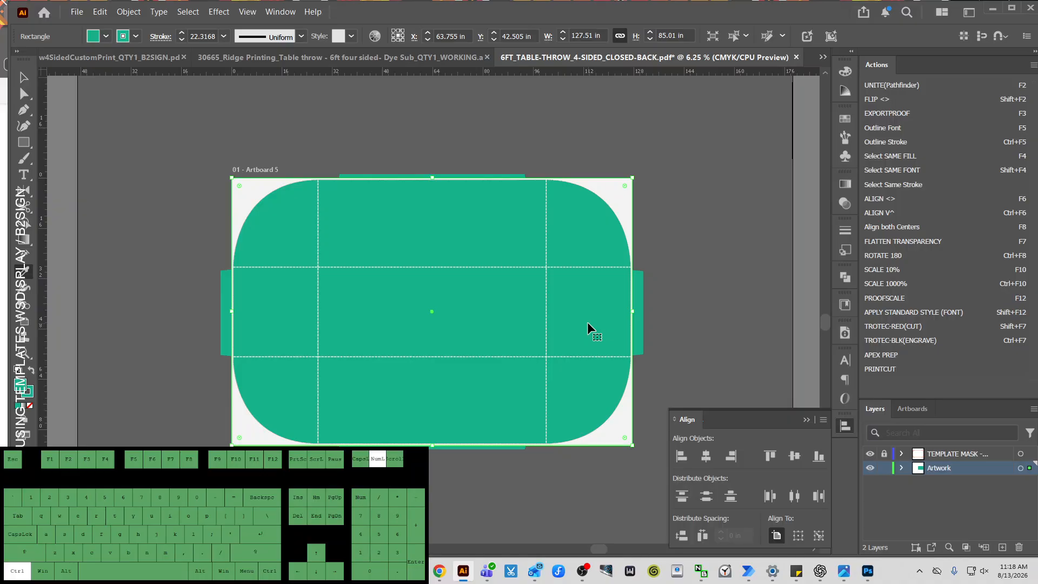
{"action": "key", "text": "ctrl"}
{"action": "left_click", "coordinate": [587, 327], "text": "ctrl"}
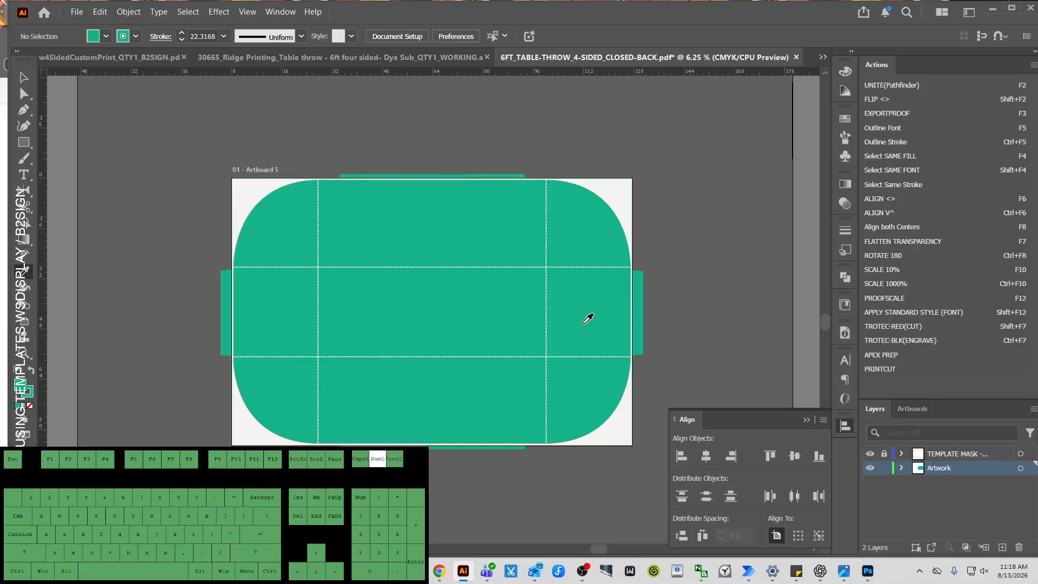
{"action": "left_click", "coordinate": [128, 12]}
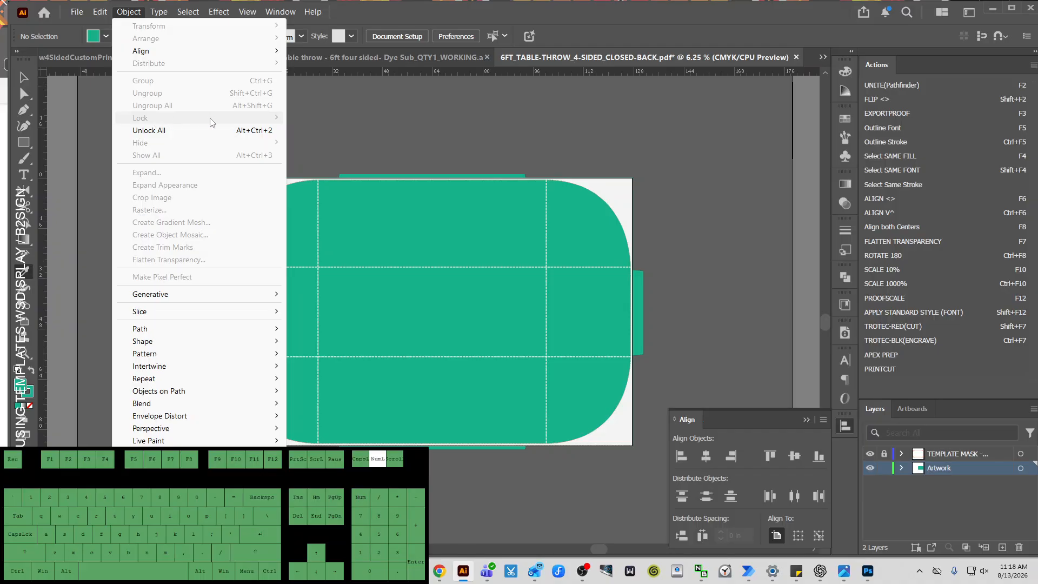
{"action": "left_click", "coordinate": [402, 110]}
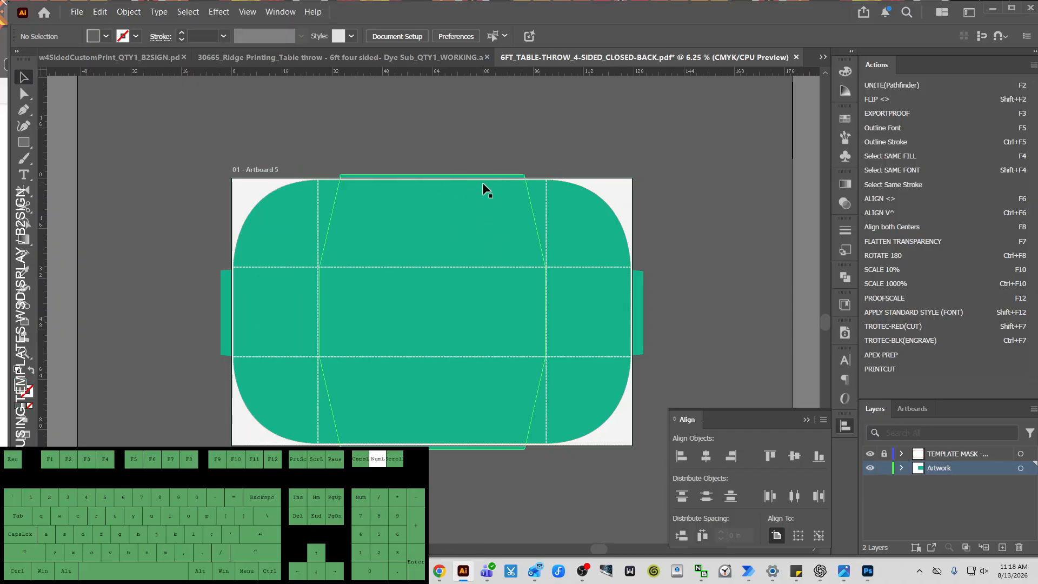
{"action": "key", "text": "a"}
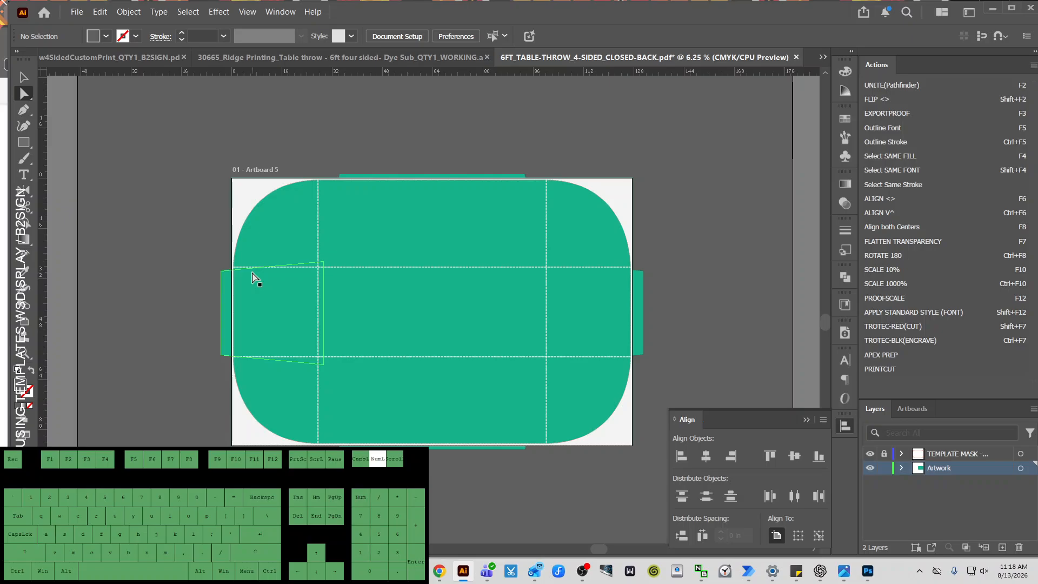
{"action": "key", "text": "a"}
{"action": "key", "text": "a"}
Step: Create a new layer beneath the Artwork layer and transfer the green full-artboard rectangle onto it
{"action": "left_click", "coordinate": [1002, 547]}
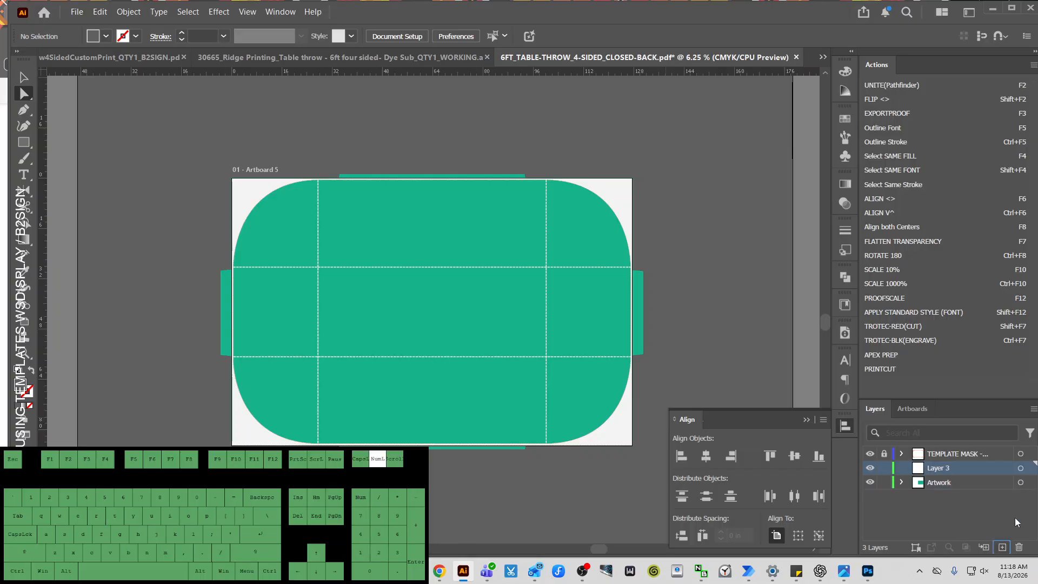
{"action": "left_click_drag", "start_coordinate": [1022, 471], "coordinate": [992, 491]}
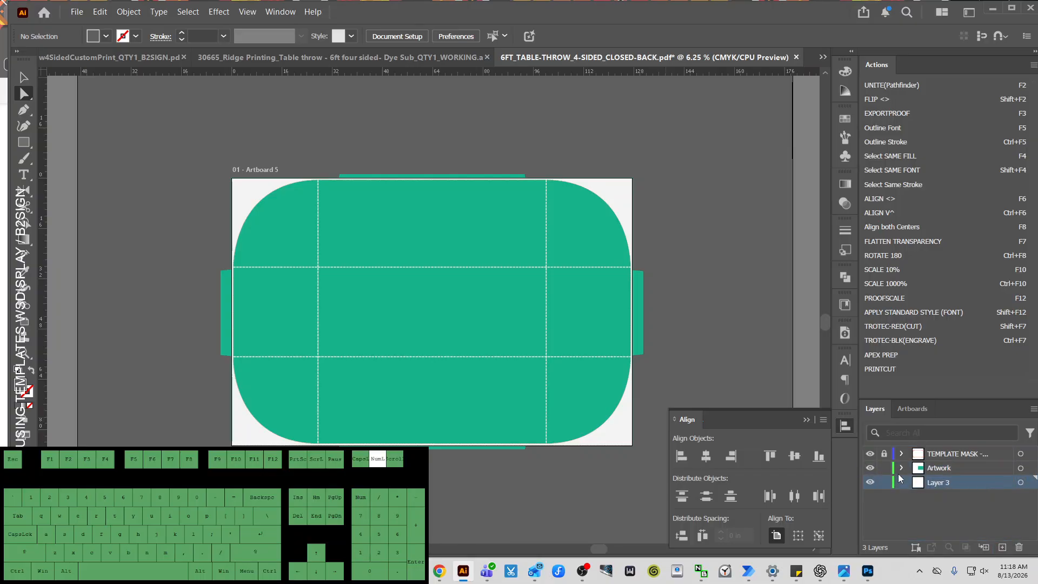
{"action": "key", "text": "v"}
{"action": "left_click", "coordinate": [581, 224]}
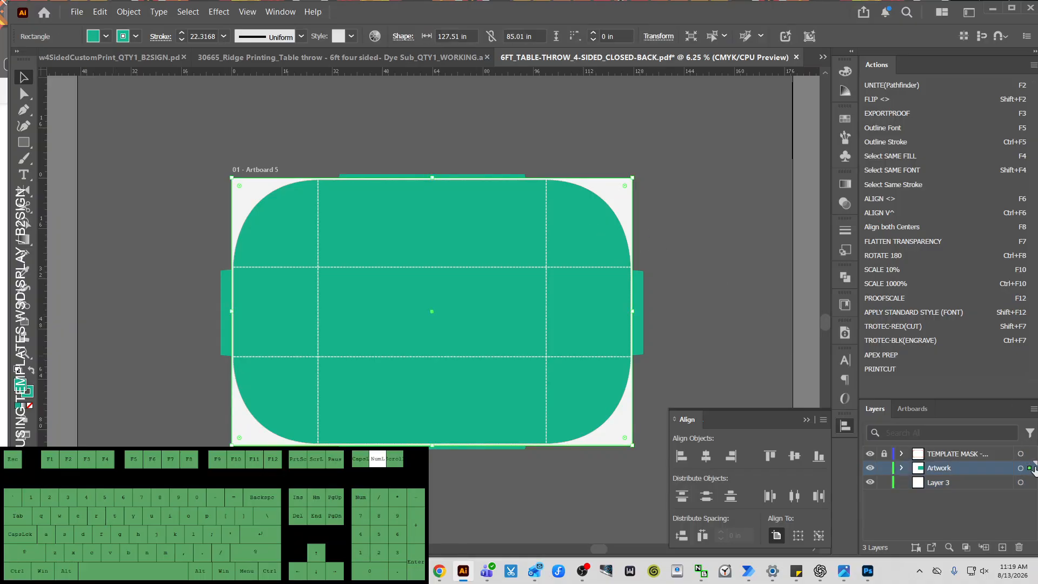
{"action": "left_click_drag", "start_coordinate": [1030, 468], "coordinate": [1030, 483]}
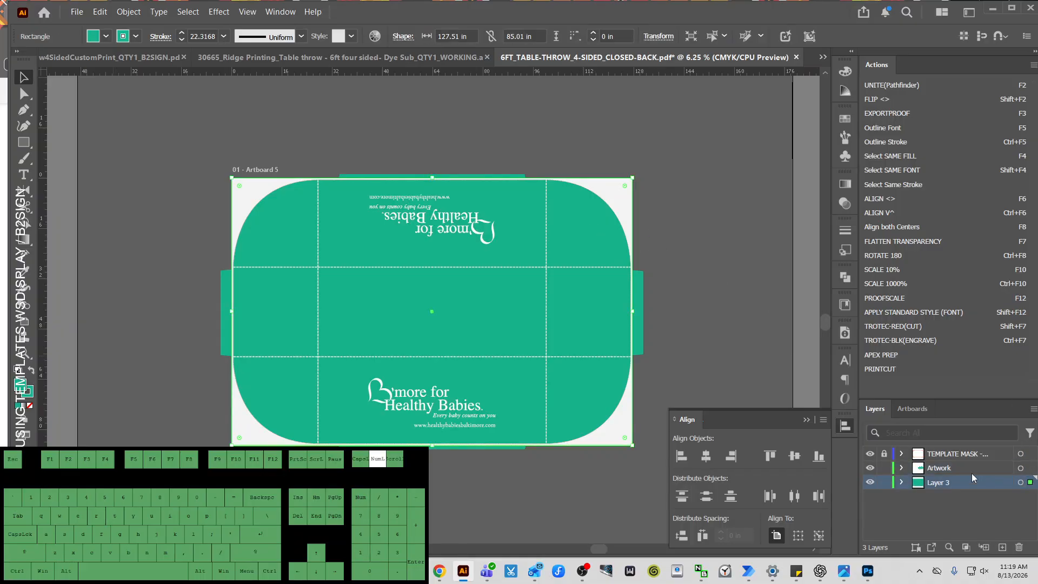
Step: Lock and hide the new layer that holds the green background rectangle
{"action": "left_click", "coordinate": [885, 486]}
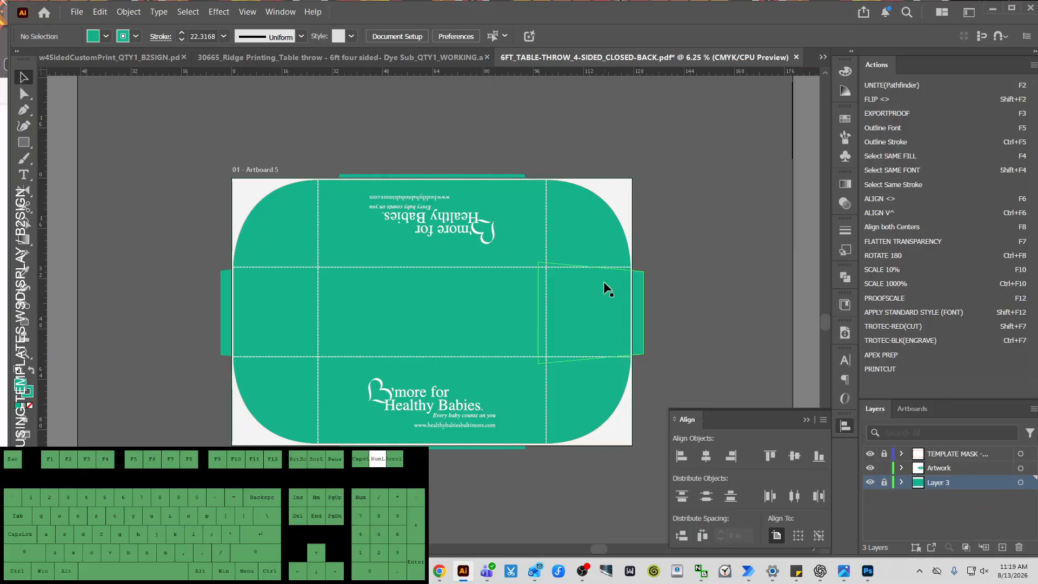
{"action": "left_click", "coordinate": [884, 482]}
{"action": "left_click_drag", "start_coordinate": [620, 411], "coordinate": [712, 336]}
{"action": "key", "text": "ctrl+z"}
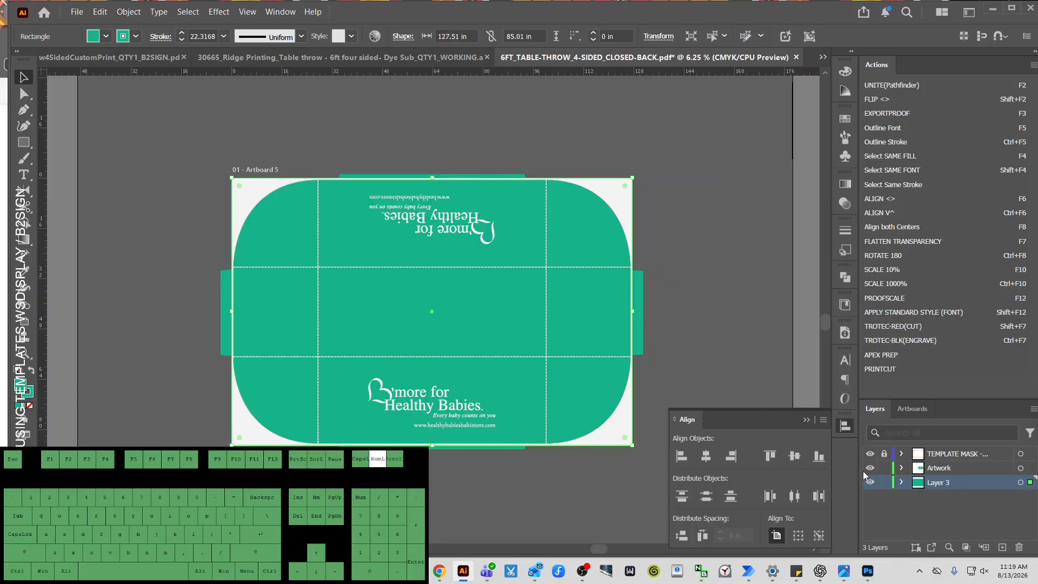
{"action": "left_click", "coordinate": [884, 483]}
{"action": "left_click", "coordinate": [870, 483]}
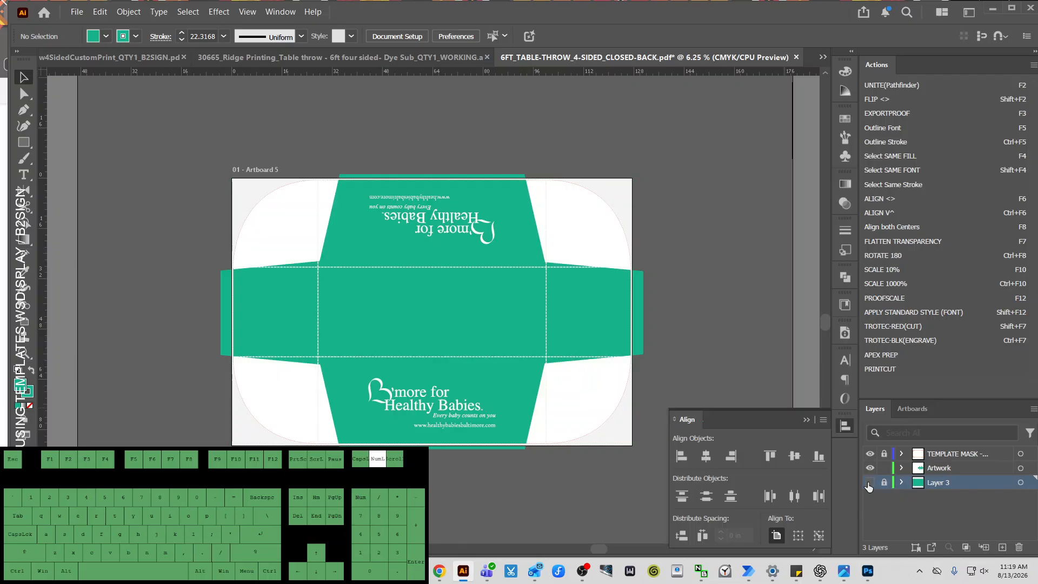
Step: Isolate the pasted artwork group, delete its green panel shapes while keeping the white logos, and leave isolation mode
{"action": "left_click", "coordinate": [597, 307]}
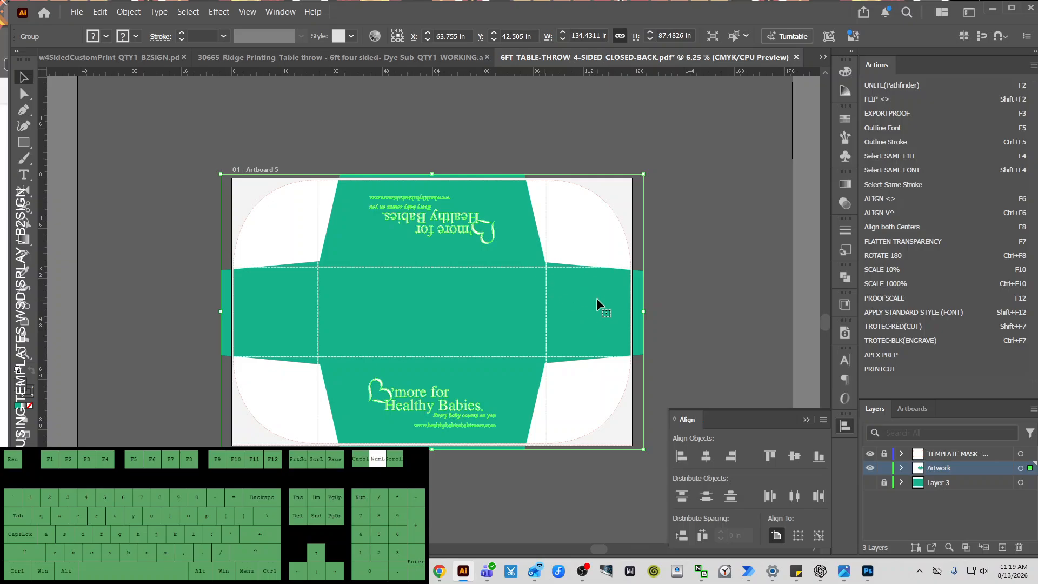
{"action": "right_click", "coordinate": [597, 307]}
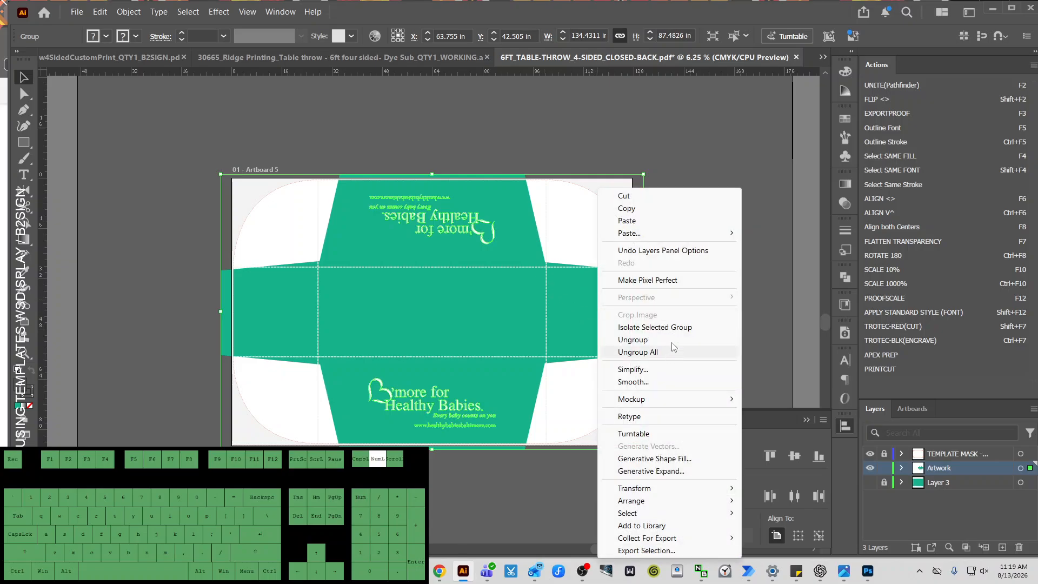
{"action": "left_click", "coordinate": [754, 174]}
{"action": "double_click", "coordinate": [566, 327]}
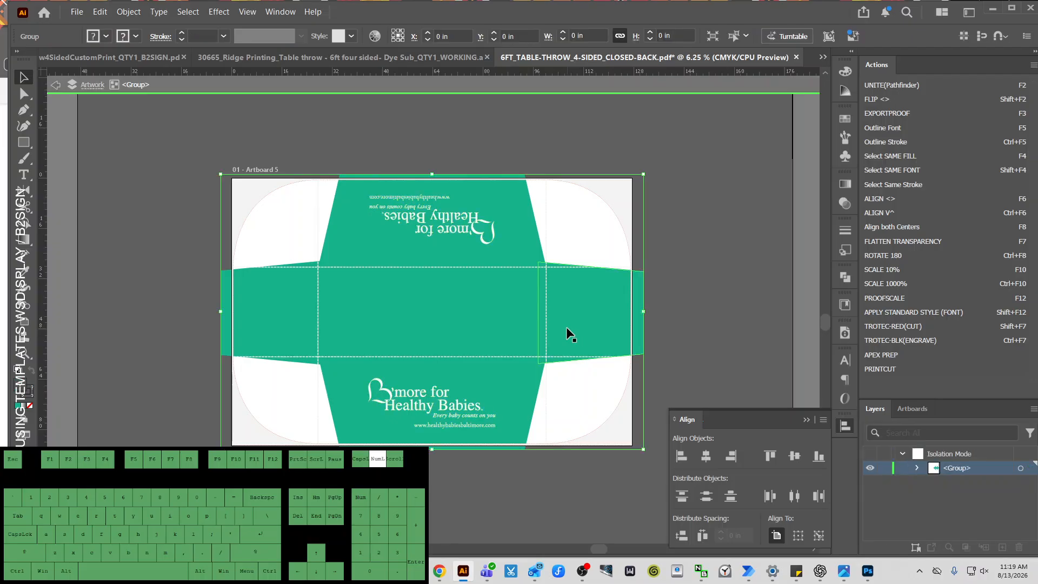
{"action": "key", "text": "Delete"}
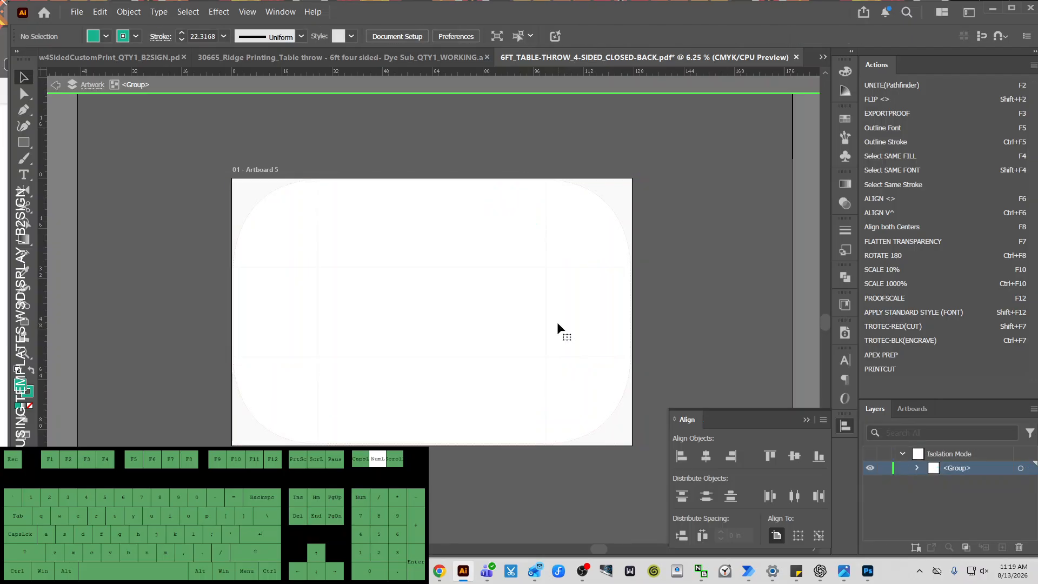
{"action": "double_click", "coordinate": [664, 280]}
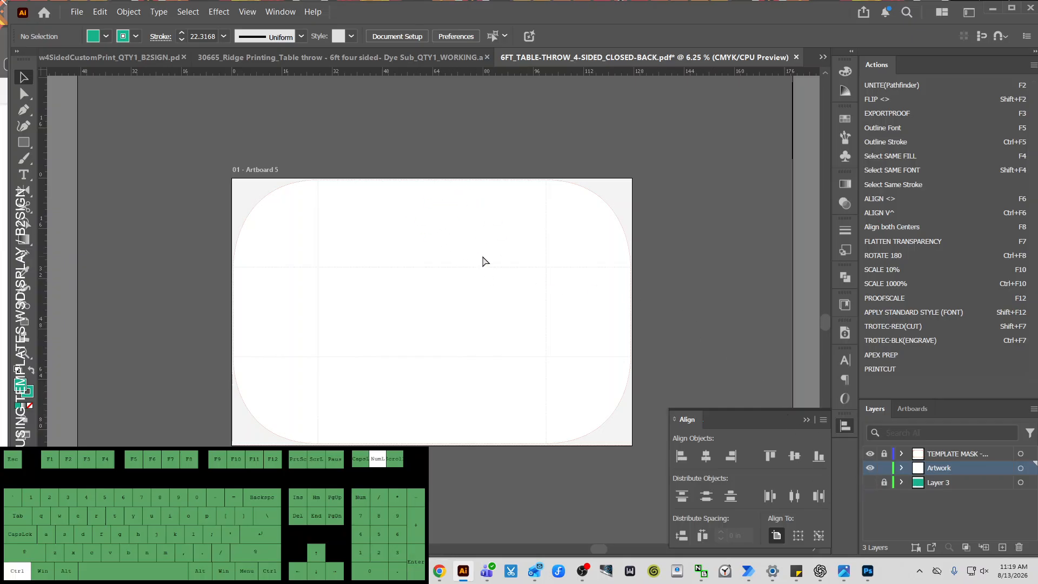
Step: Toggle outline view to check the remaining artwork, and show the green background layer again
{"action": "key", "text": "ctrl+y"}
{"action": "key", "text": "ctrl+y"}
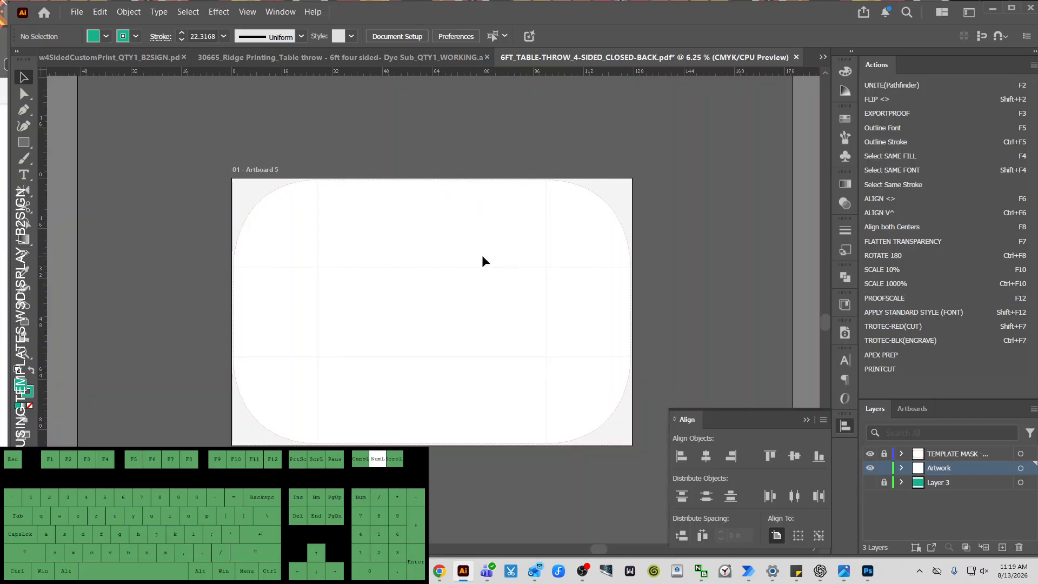
{"action": "left_click", "coordinate": [870, 483]}
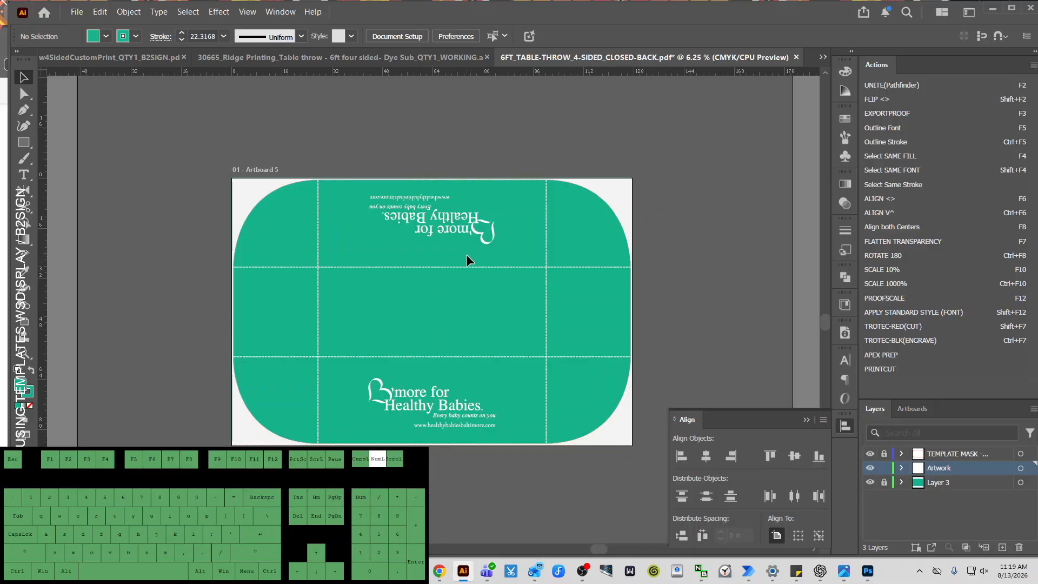
Step: Inside the logo group, move the upright B'more for Healthy Babies logo slightly up, to Y about 71.15 in, and leave isolation mode
{"action": "key", "text": "z"}
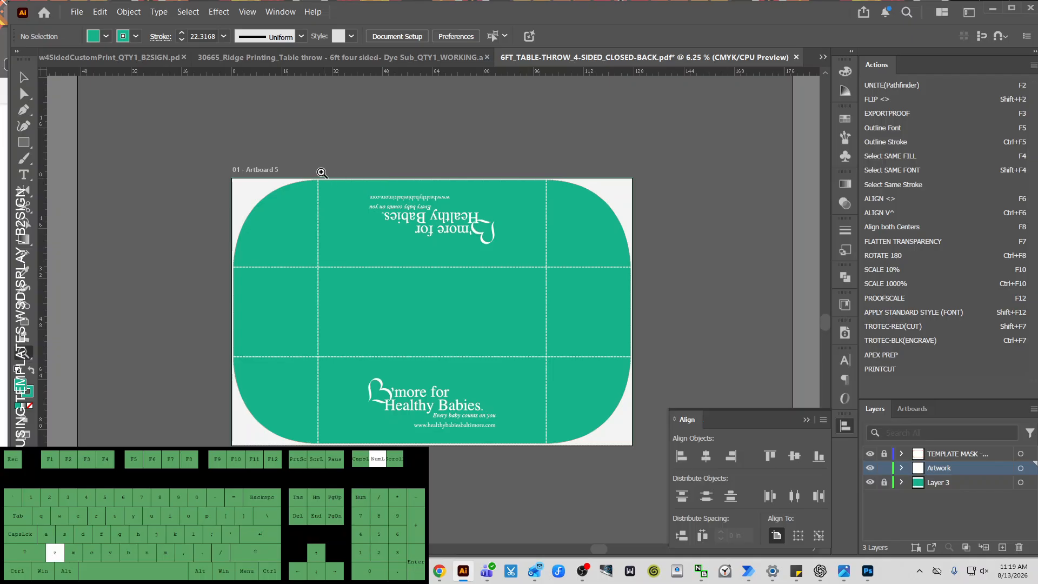
{"action": "left_click", "coordinate": [577, 495]}
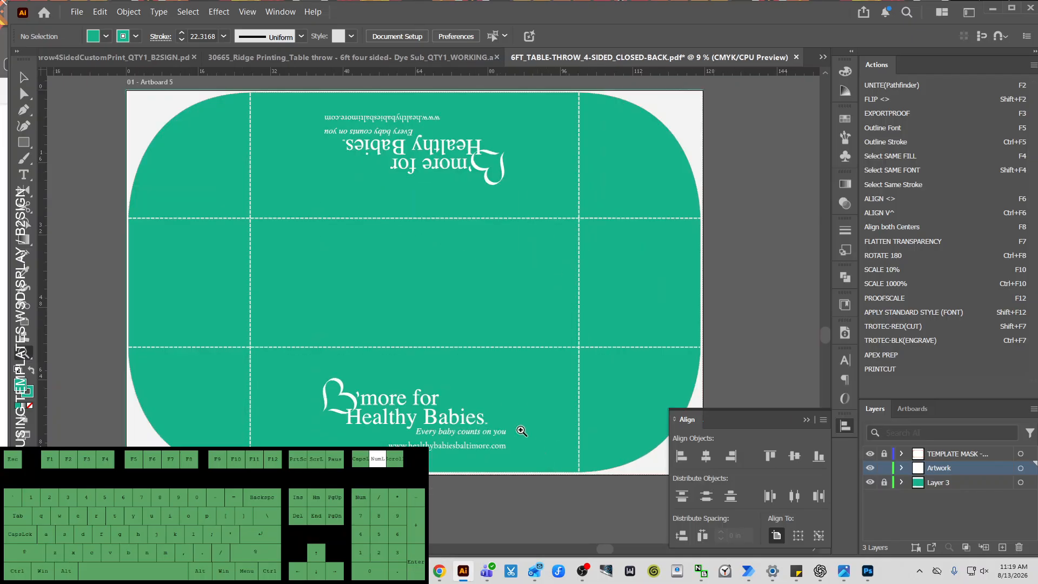
{"action": "key", "text": "v"}
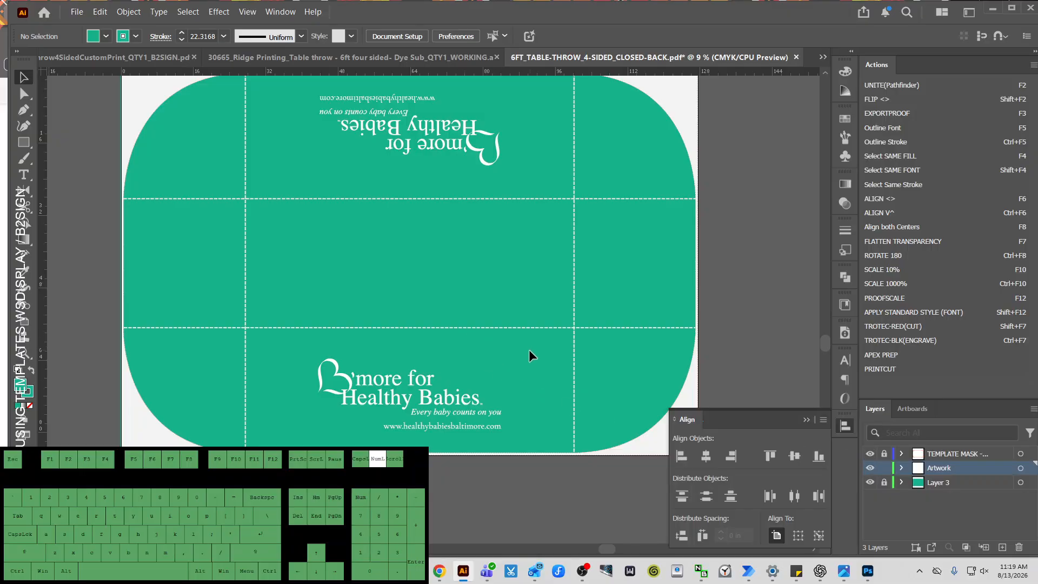
{"action": "left_click", "coordinate": [393, 401]}
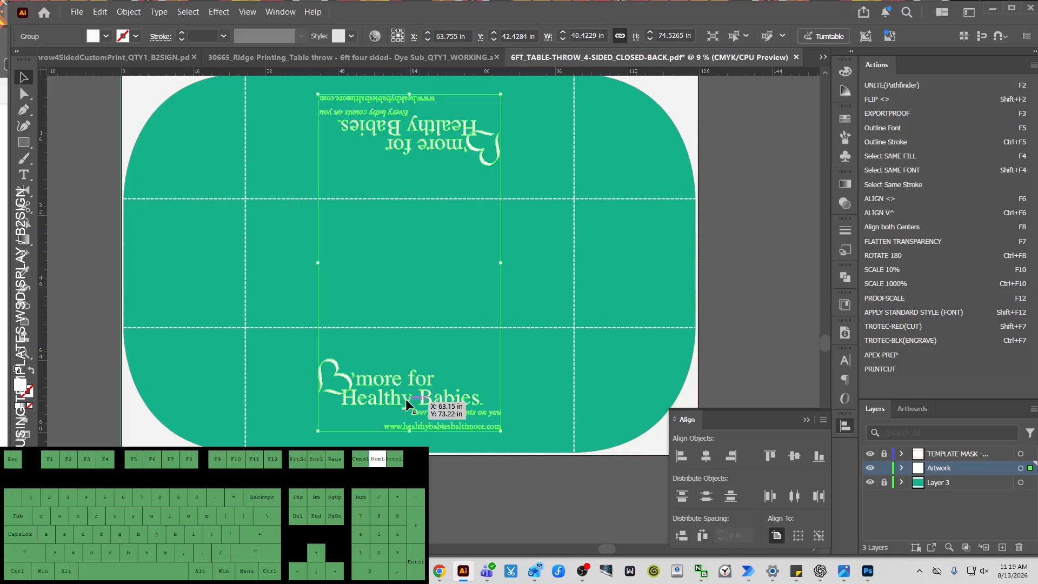
{"action": "double_click", "coordinate": [406, 398]}
{"action": "mouse_move", "coordinate": [376, 401]}
{"action": "left_mouse_down"}
{"action": "mouse_move", "coordinate": [361, 383]}
{"action": "mouse_move", "coordinate": [273, 347]}
{"action": "mouse_move", "coordinate": [383, 371]}
{"action": "mouse_move", "coordinate": [423, 400]}
{"action": "left_mouse_up"}
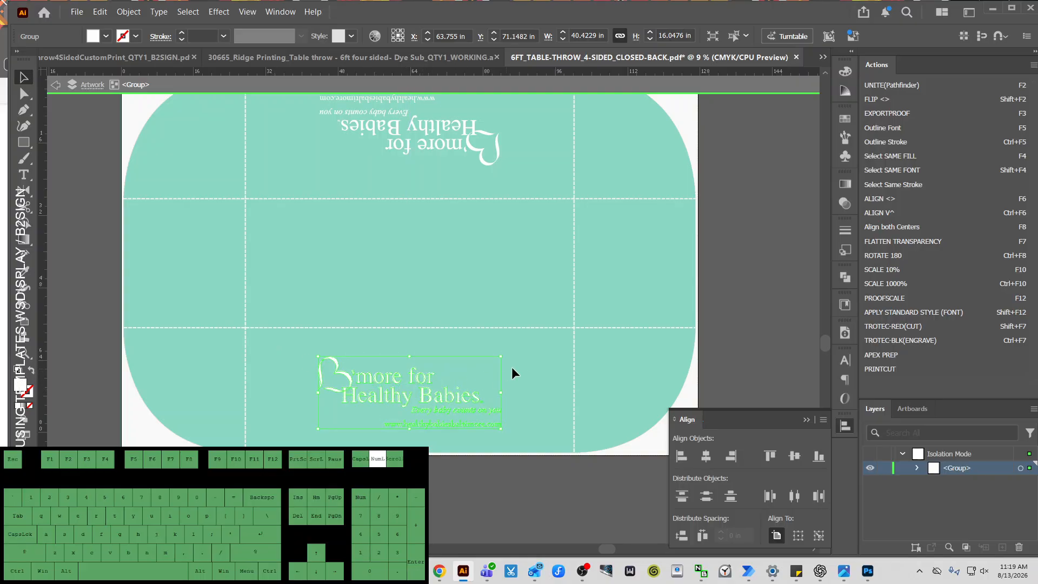
{"action": "left_click", "coordinate": [539, 372]}
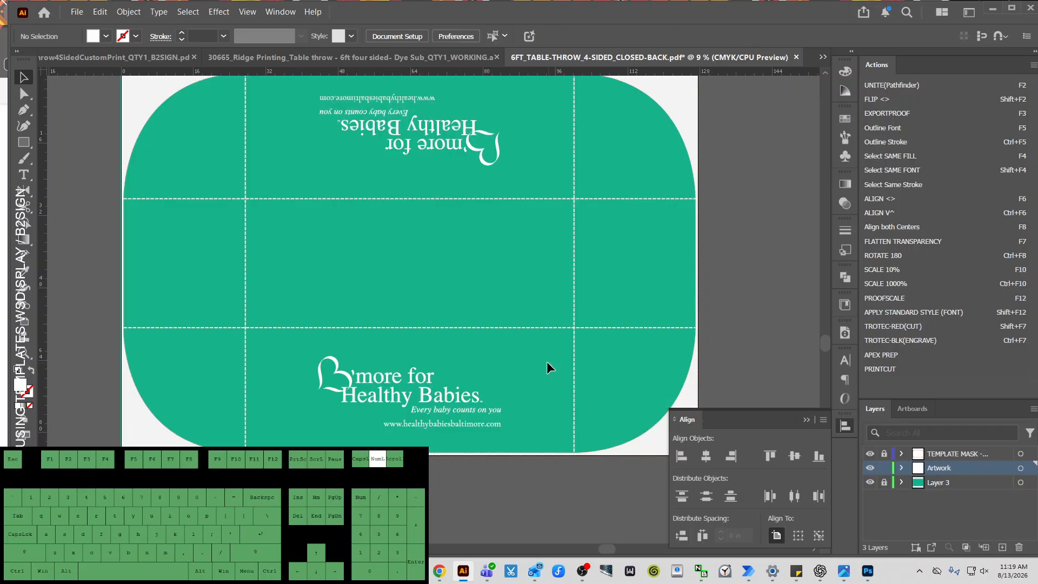
{"action": "double_click", "coordinate": [548, 368]}
Step: Draw a white rectangle about 73.09 x 27.65 in over the template's front panel holding the upright logo, following its fold lines
{"action": "left_click", "coordinate": [388, 429]}
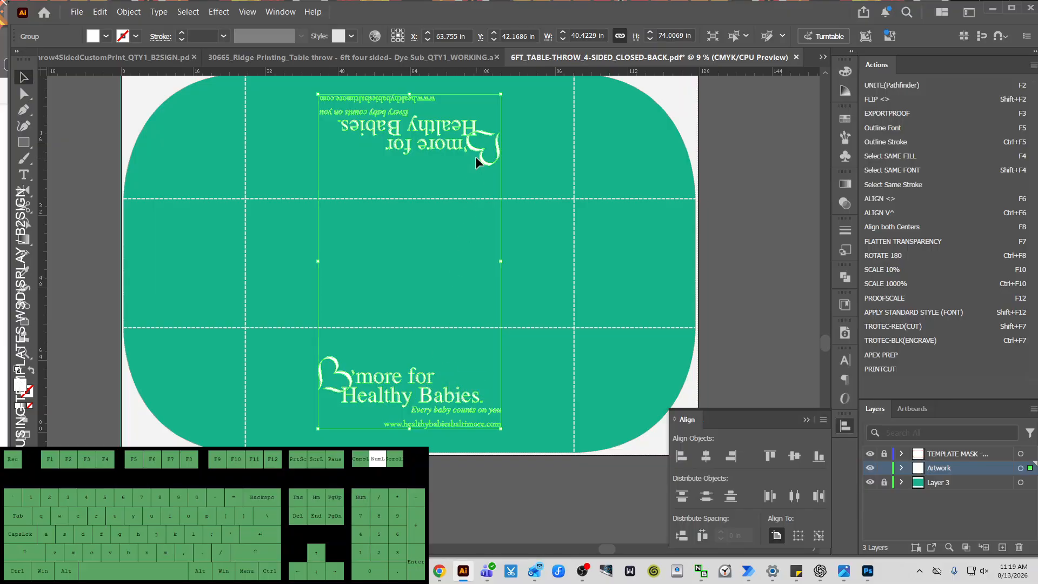
{"action": "key", "text": "space"}
{"action": "left_click_drag", "start_coordinate": [476, 148], "coordinate": [475, 157]}
{"action": "left_click", "coordinate": [232, 136]}
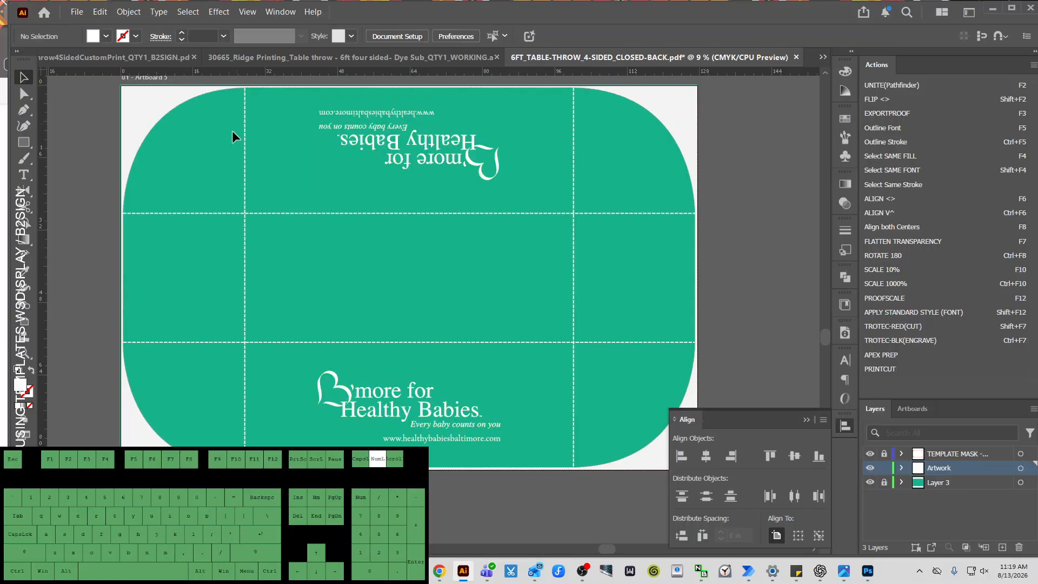
{"action": "key", "text": "m"}
{"action": "mouse_move", "coordinate": [244, 342]}
{"action": "left_mouse_down"}
{"action": "mouse_move", "coordinate": [508, 456]}
{"action": "mouse_move", "coordinate": [575, 469]}
{"action": "left_mouse_up"}
{"action": "key", "text": "v"}
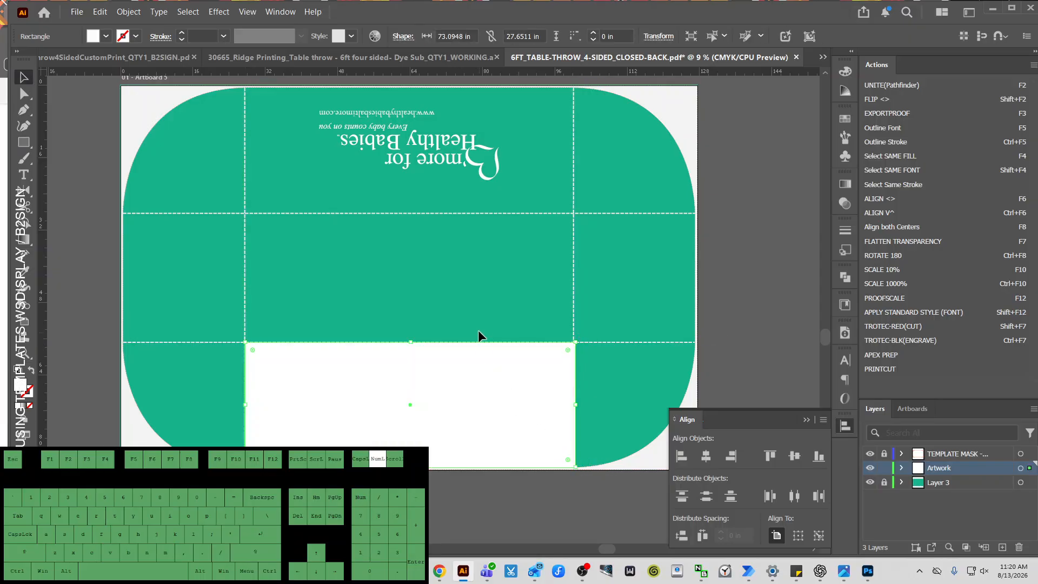
Step: Move the white rectangle just below the artboard, and fully ungroup the combined Healthy Babies logo artwork
{"action": "left_click_drag", "start_coordinate": [478, 329], "coordinate": [407, 403]}
{"action": "left_click", "coordinate": [520, 420]}
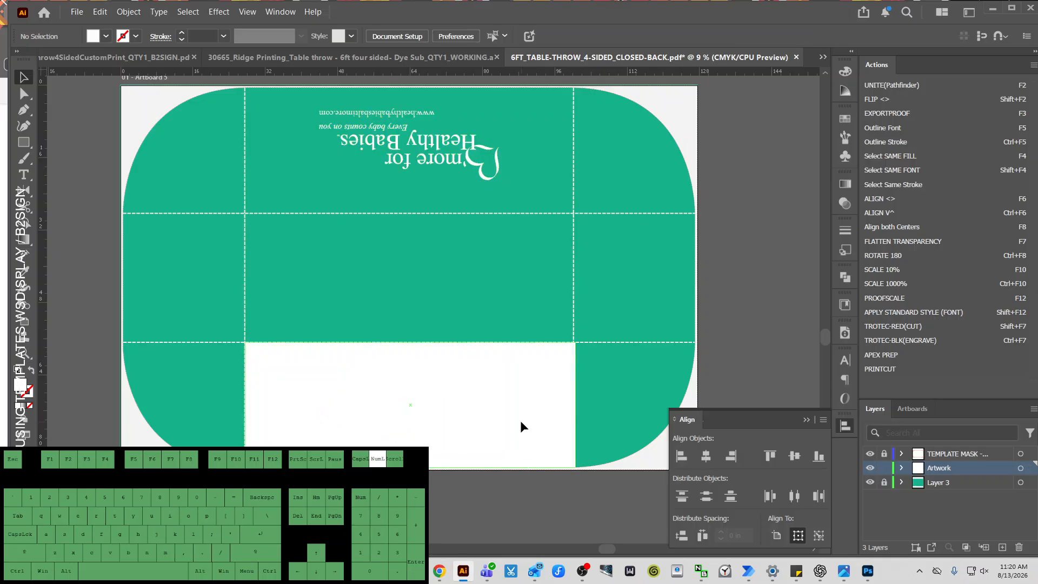
{"action": "left_click_drag", "start_coordinate": [531, 409], "coordinate": [529, 461]}
{"action": "left_click", "coordinate": [445, 411]}
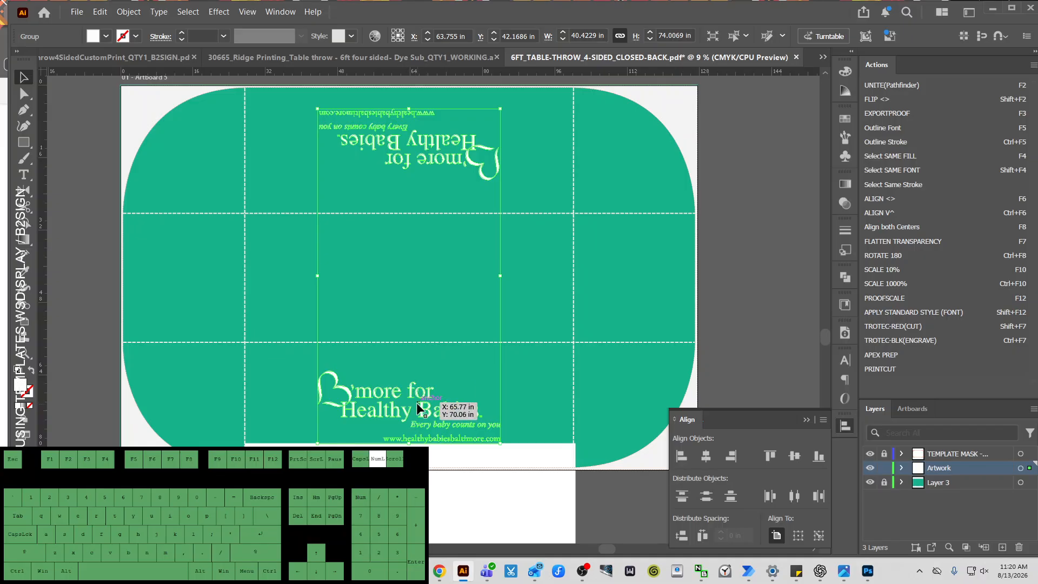
{"action": "right_click", "coordinate": [420, 406]}
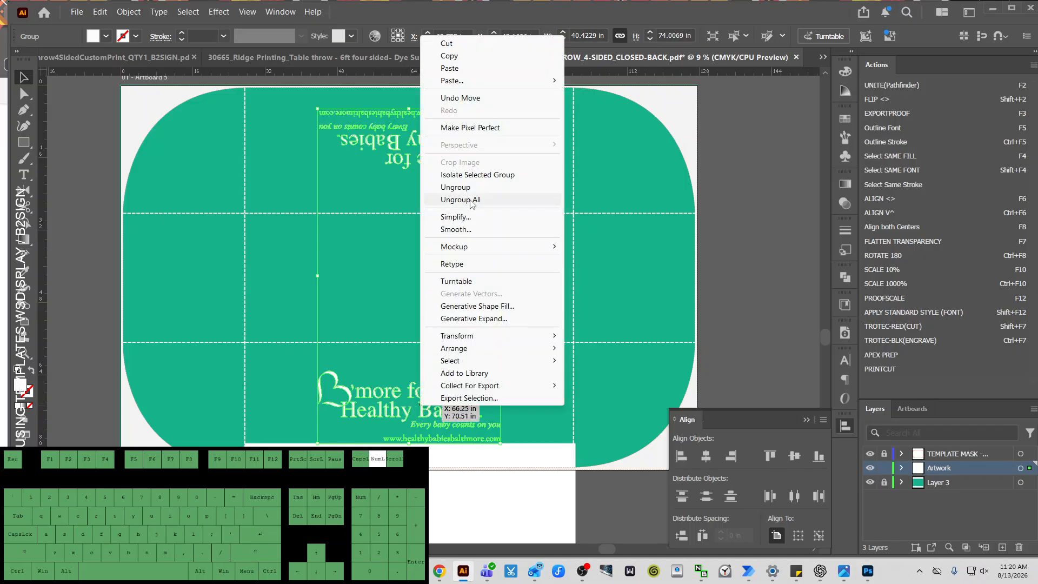
{"action": "left_click", "coordinate": [460, 199]}
Step: Group the upright logo's elements together, and group the upside-down logo's elements as a separate group
{"action": "left_click_drag", "start_coordinate": [470, 322], "coordinate": [463, 257]}
{"action": "left_click_drag", "start_coordinate": [502, 428], "coordinate": [520, 494]}
{"action": "left_click_drag", "start_coordinate": [287, 401], "coordinate": [315, 316]}
{"action": "key", "text": "ctrl+g"}
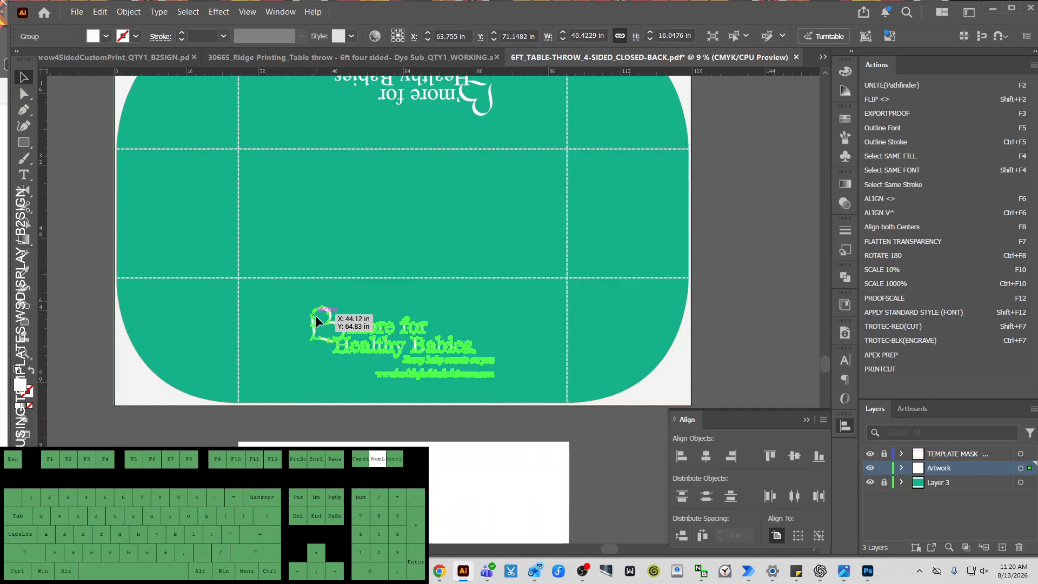
{"action": "scroll", "coordinate": [324, 297], "scroll_direction": "up", "scroll_amount": 3}
{"action": "left_click_drag", "start_coordinate": [517, 118], "coordinate": [251, 206]}
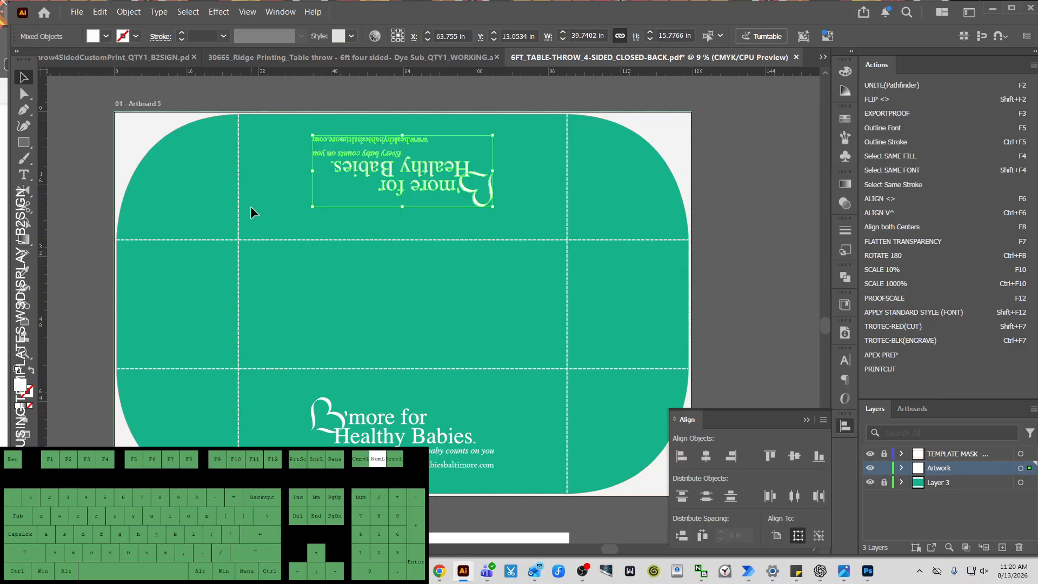
{"action": "key", "text": "ctrl+g"}
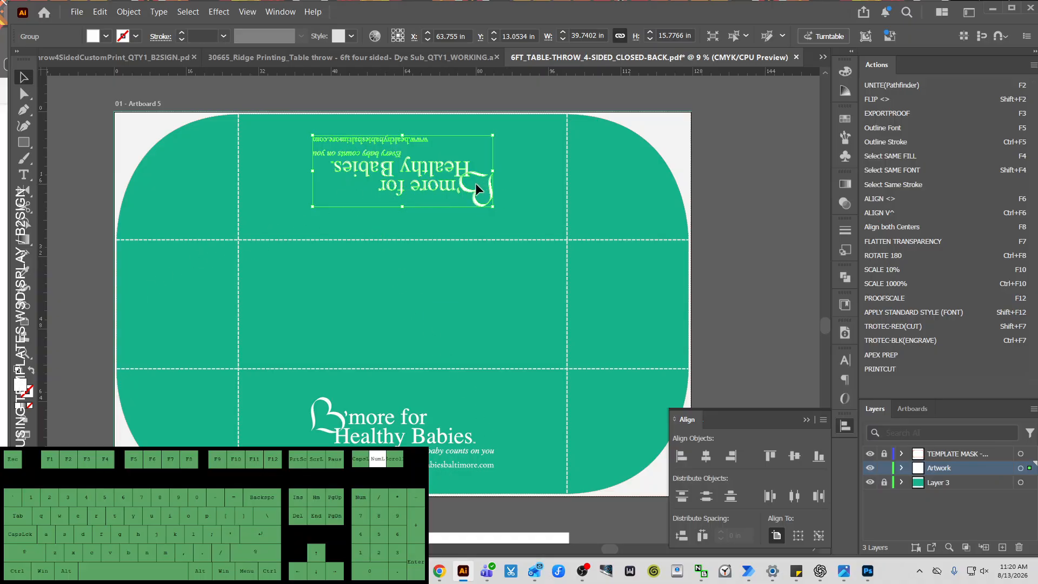
Step: Align the two logo groups by their horizontal centers, and move the white rectangle back over the front panel
{"action": "left_click", "coordinate": [439, 437], "text": "shift"}
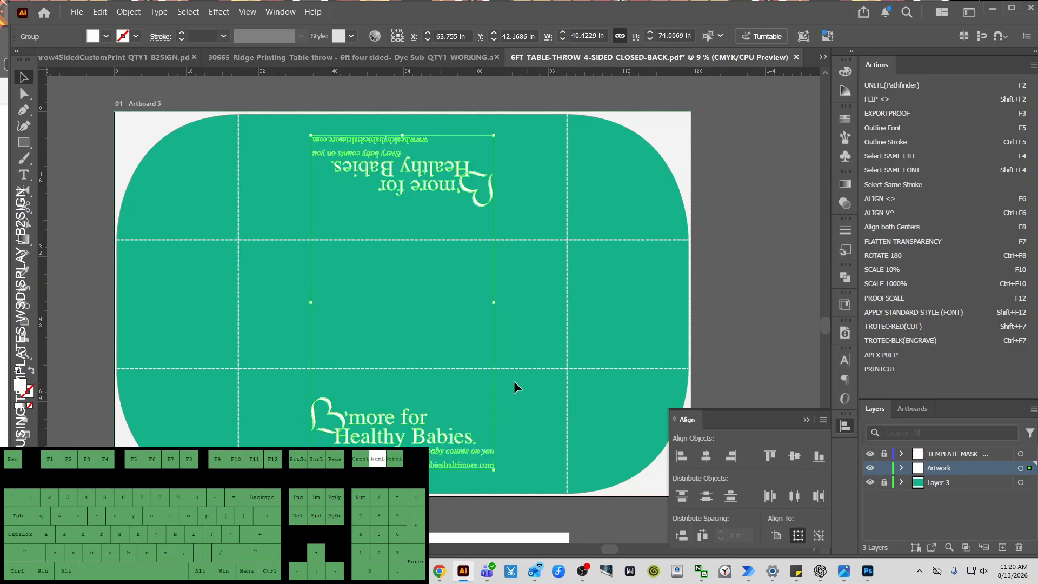
{"action": "left_click", "coordinate": [706, 456]}
{"action": "left_click_drag", "start_coordinate": [455, 538], "coordinate": [457, 371]}
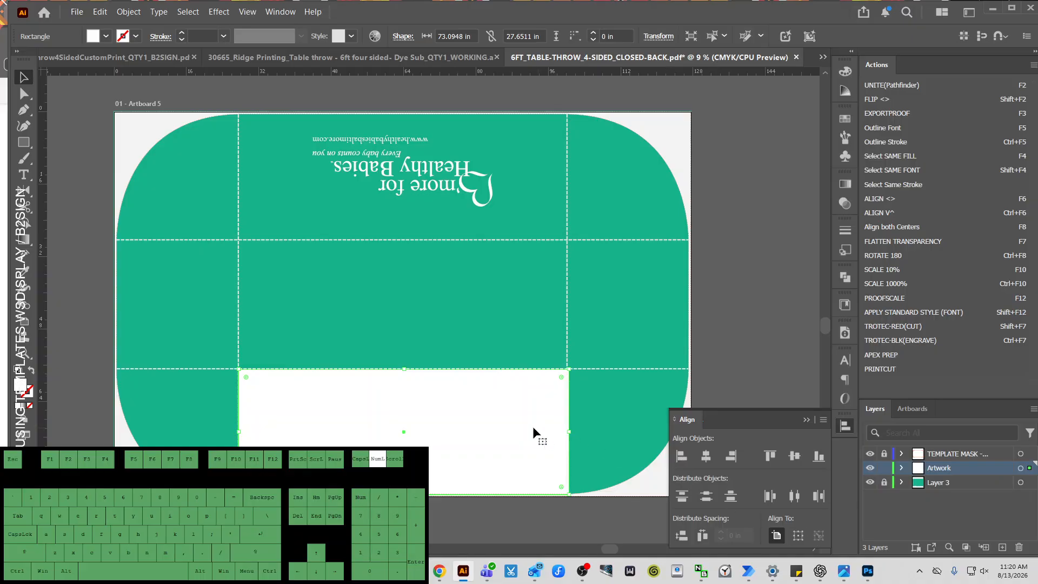
Step: Center the upright logo horizontally and vertically on the white rectangle, using the rectangle as the key object, and deselect
{"action": "key", "text": "ctrl+a"}
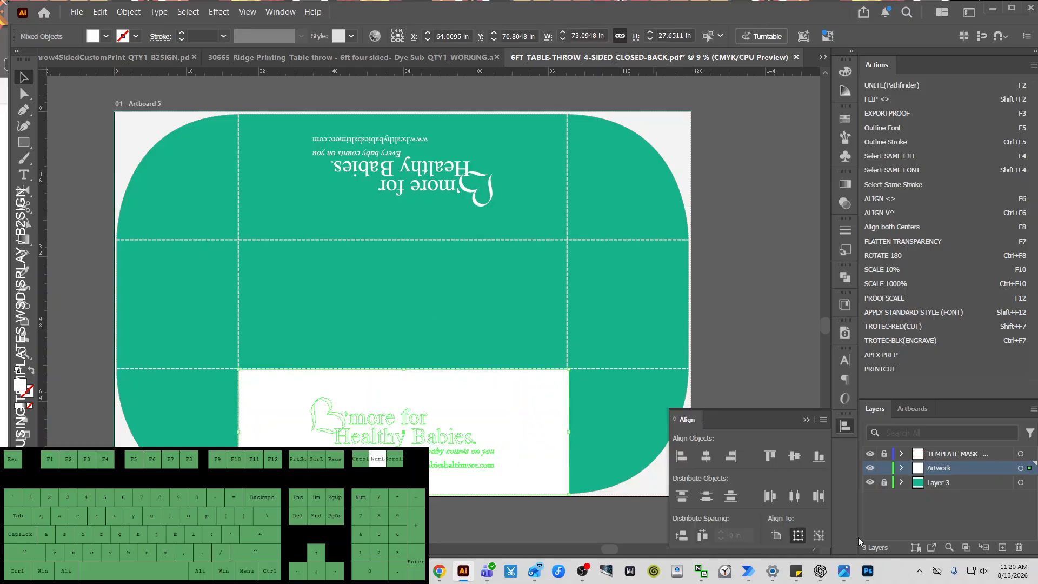
{"action": "left_click", "coordinate": [819, 536]}
{"action": "left_click", "coordinate": [411, 326]}
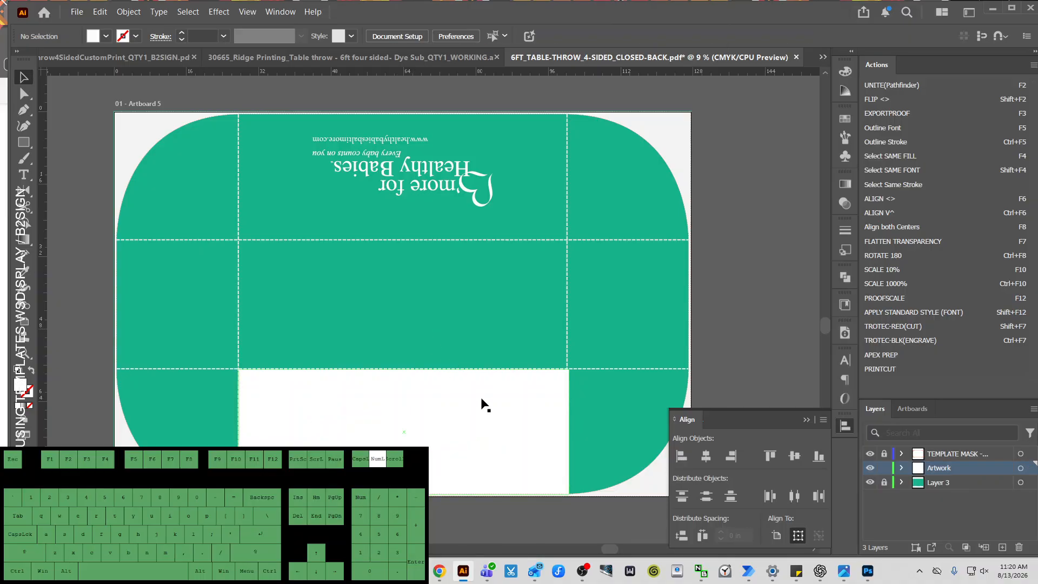
{"action": "left_click", "coordinate": [819, 537]}
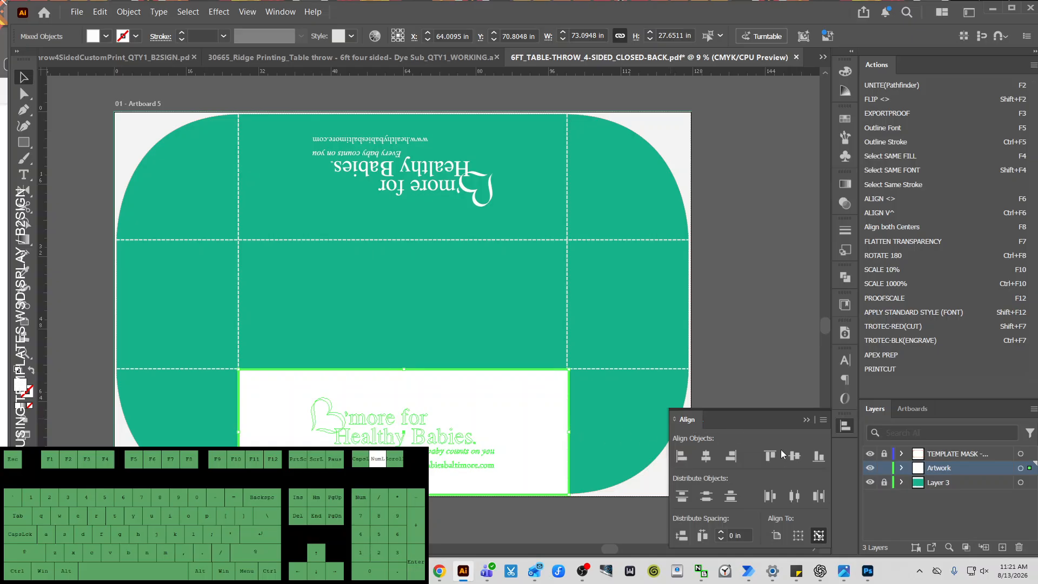
{"action": "left_click", "coordinate": [708, 457]}
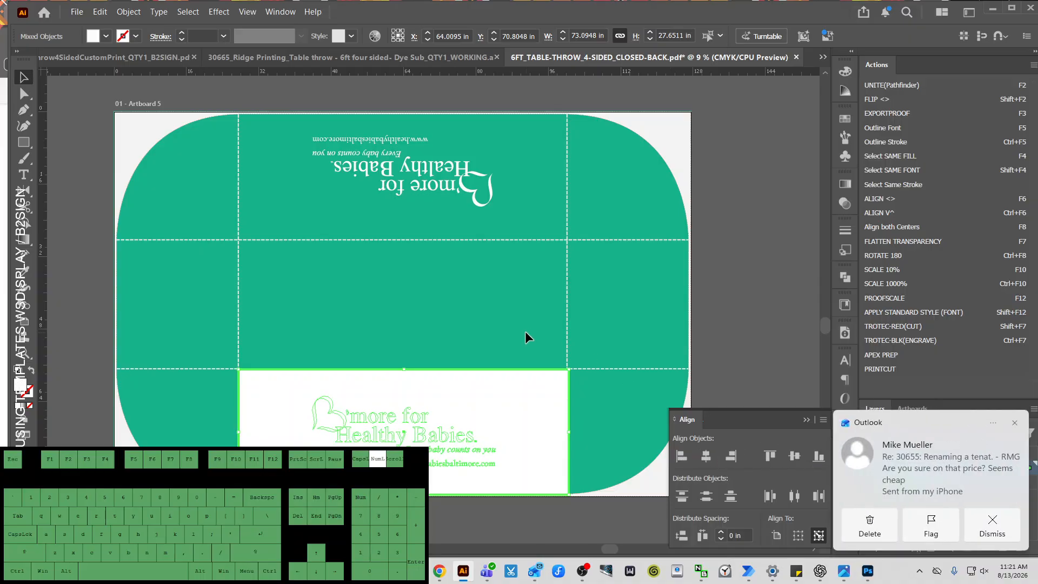
{"action": "key", "text": "Delete"}
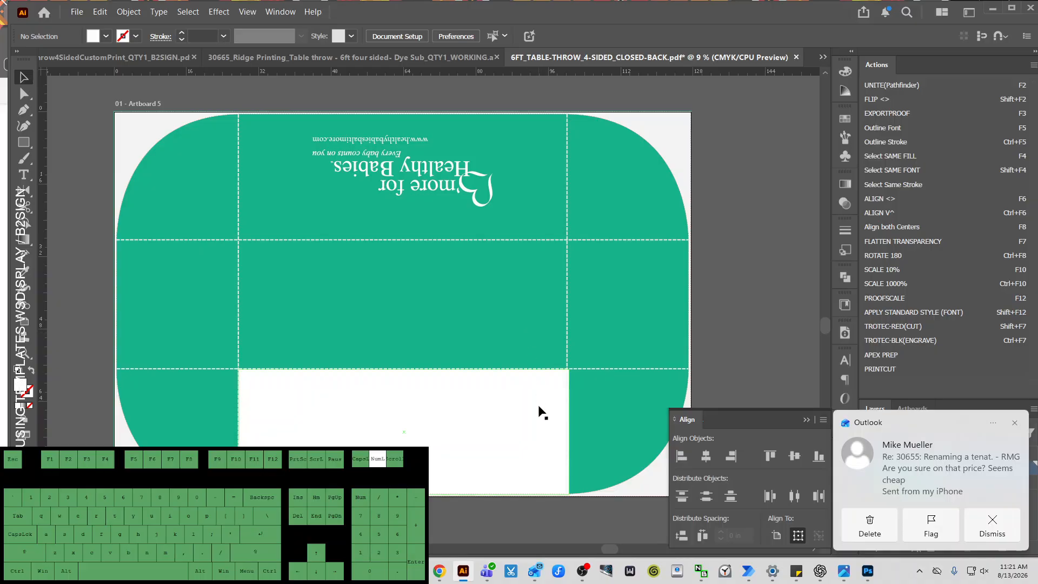
Step: Move the white rectangle onto the back panel, and align it and the upside-down logo by their horizontal centers
{"action": "left_click", "coordinate": [540, 432]}
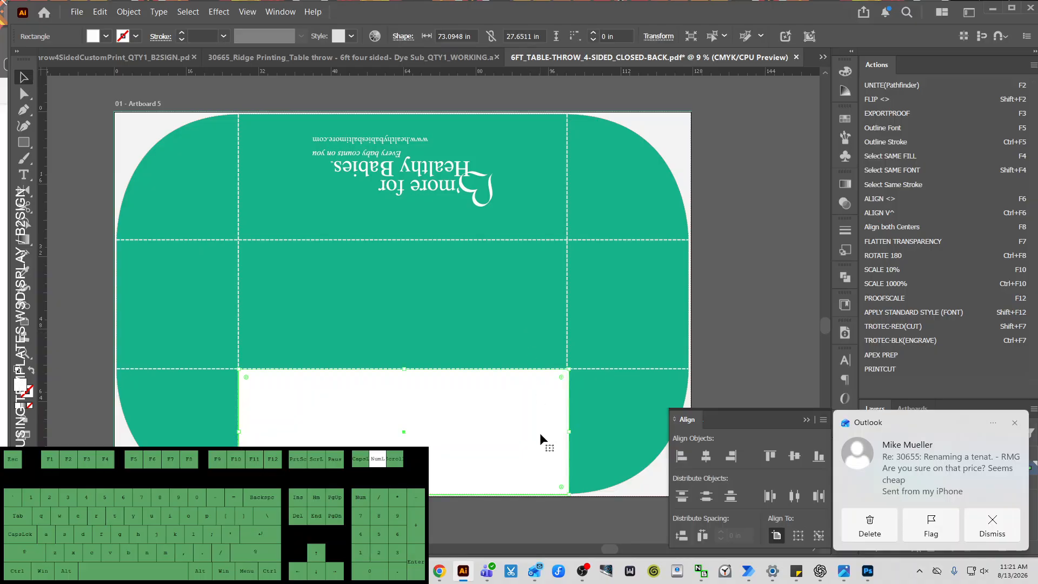
{"action": "left_click_drag", "start_coordinate": [540, 452], "coordinate": [533, 197]}
{"action": "left_click_drag", "start_coordinate": [491, 282], "coordinate": [433, 181]}
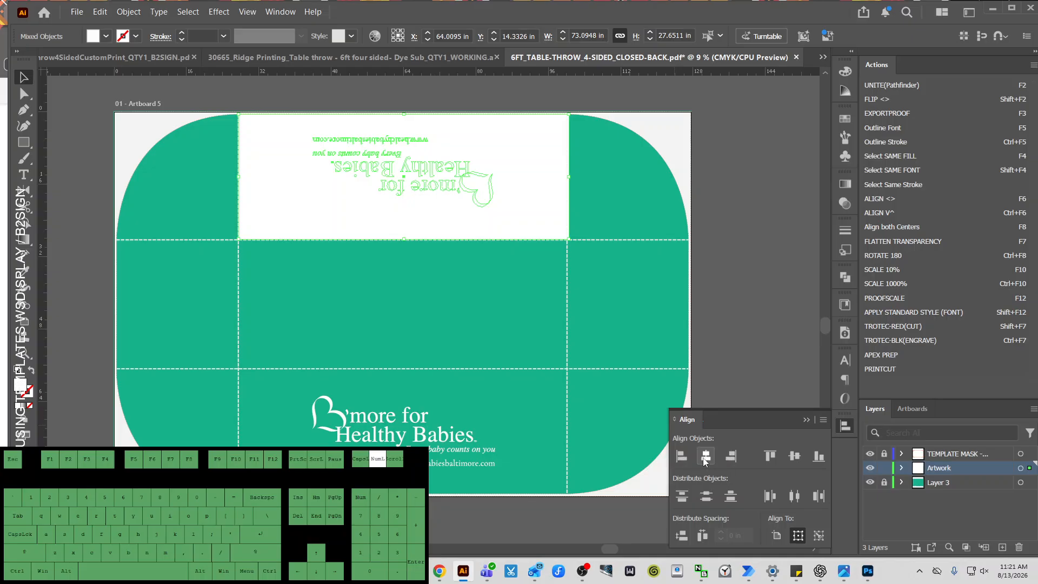
{"action": "left_click", "coordinate": [794, 457]}
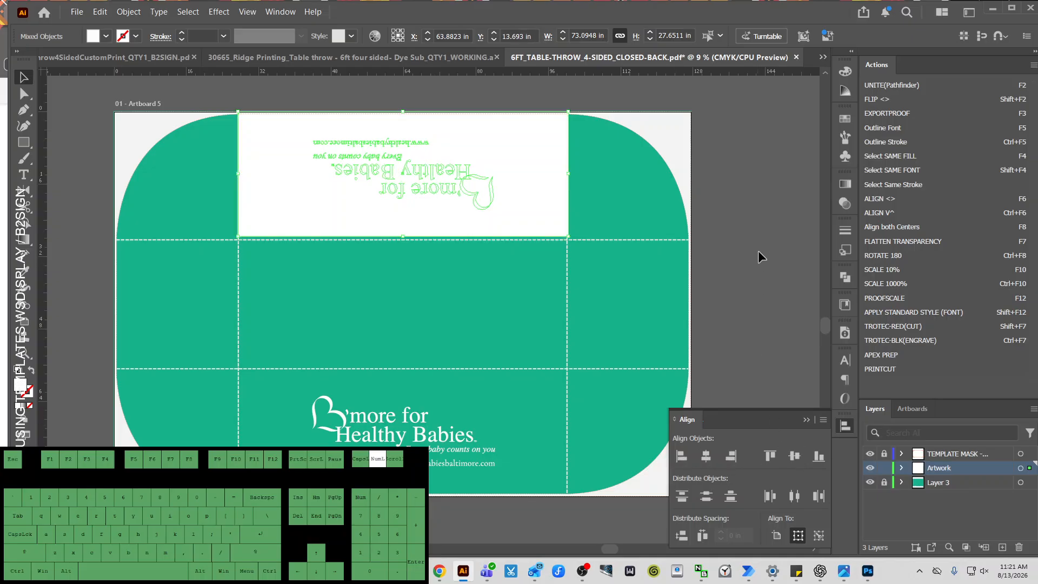
{"action": "key", "text": "ctrl+z"}
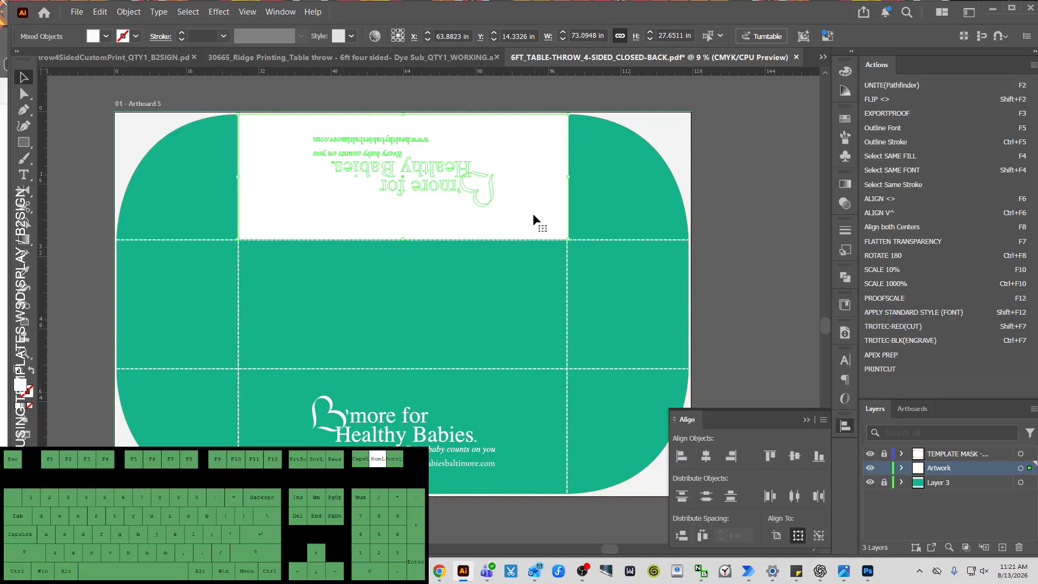
{"action": "left_click", "coordinate": [795, 457]}
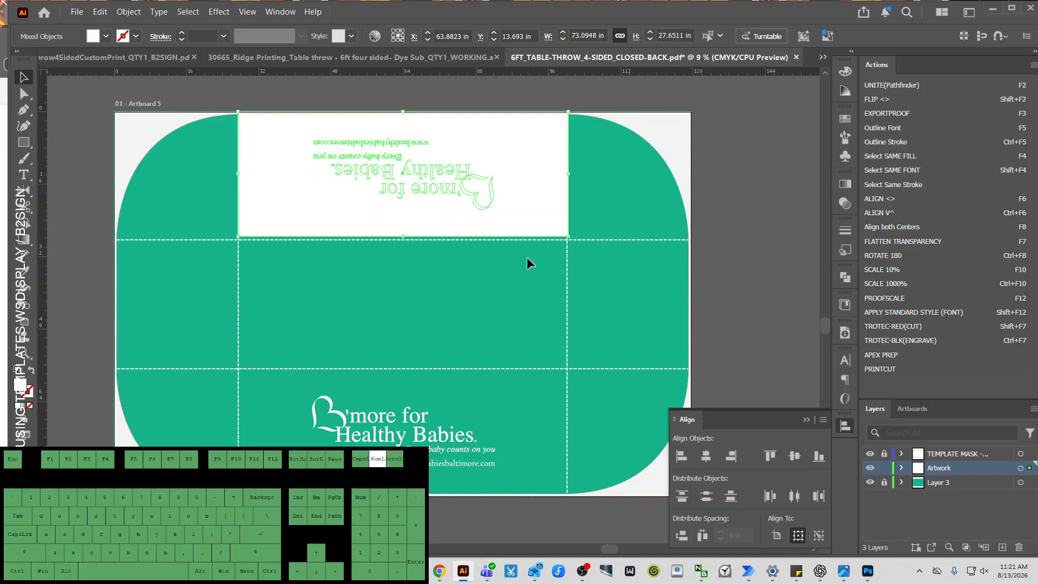
{"action": "key", "text": "Down"}
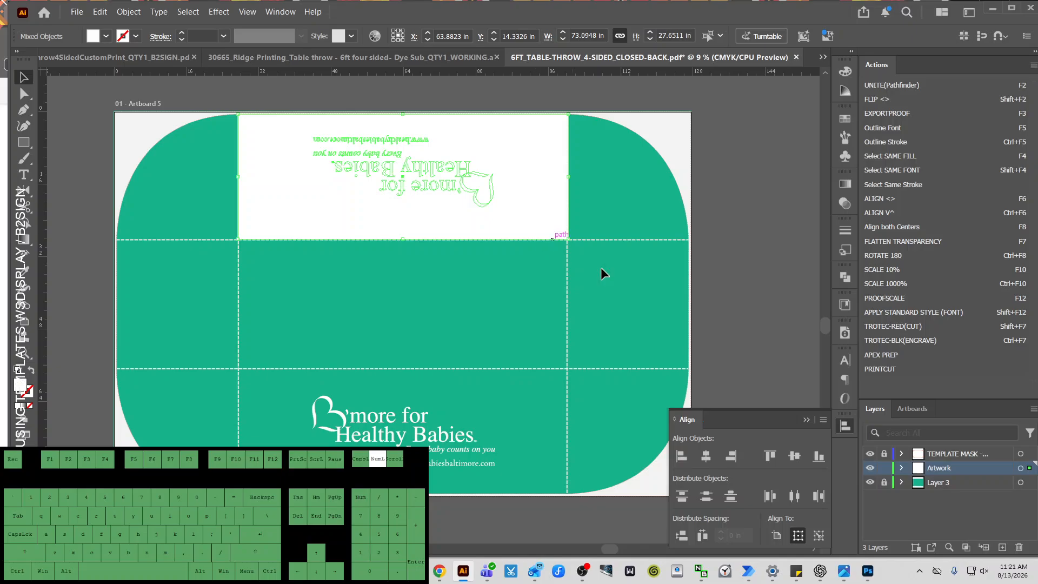
Step: Center the upside-down logo vertically on the white rectangle, using the rectangle as the key object
{"action": "left_click", "coordinate": [818, 536]}
{"action": "left_click", "coordinate": [407, 298]}
{"action": "left_click", "coordinate": [485, 124]}
{"action": "left_click", "coordinate": [477, 200]}
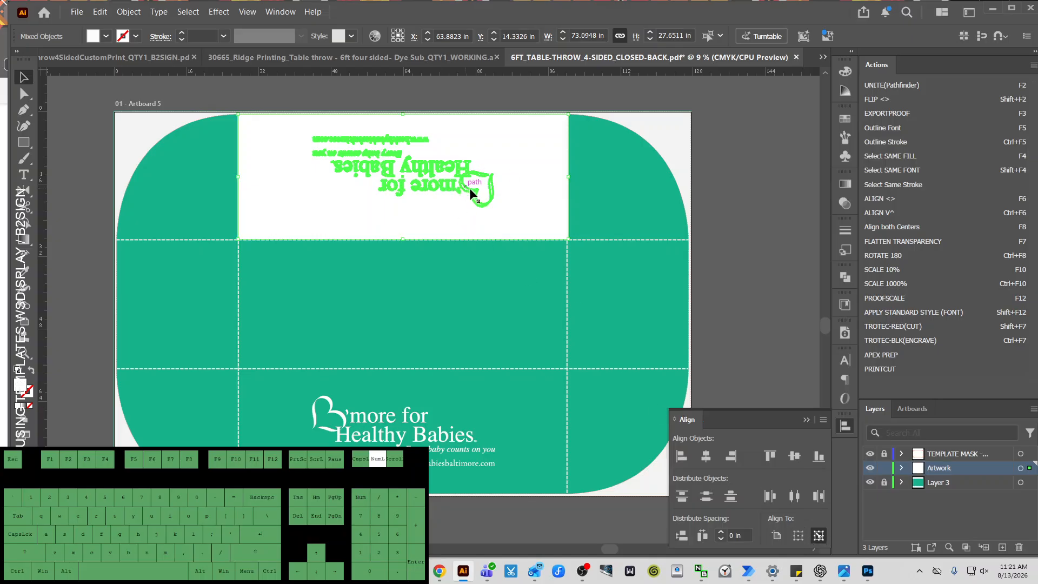
{"action": "left_click", "coordinate": [504, 224]}
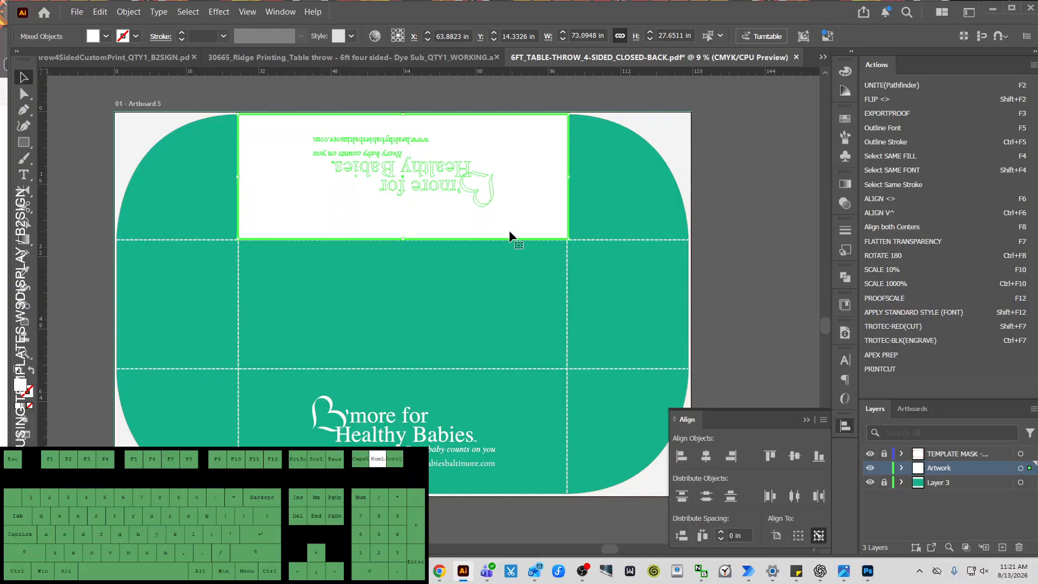
{"action": "left_click", "coordinate": [791, 456]}
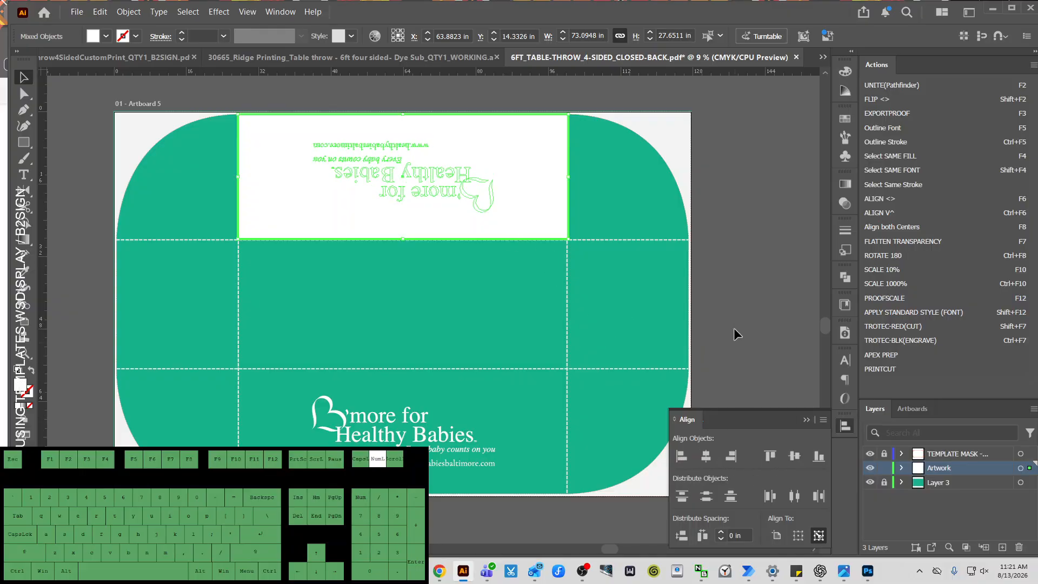
Step: Delete the white guide rectangle from the back panel, and close the alignment options
{"action": "key", "text": "ctrl+2"}
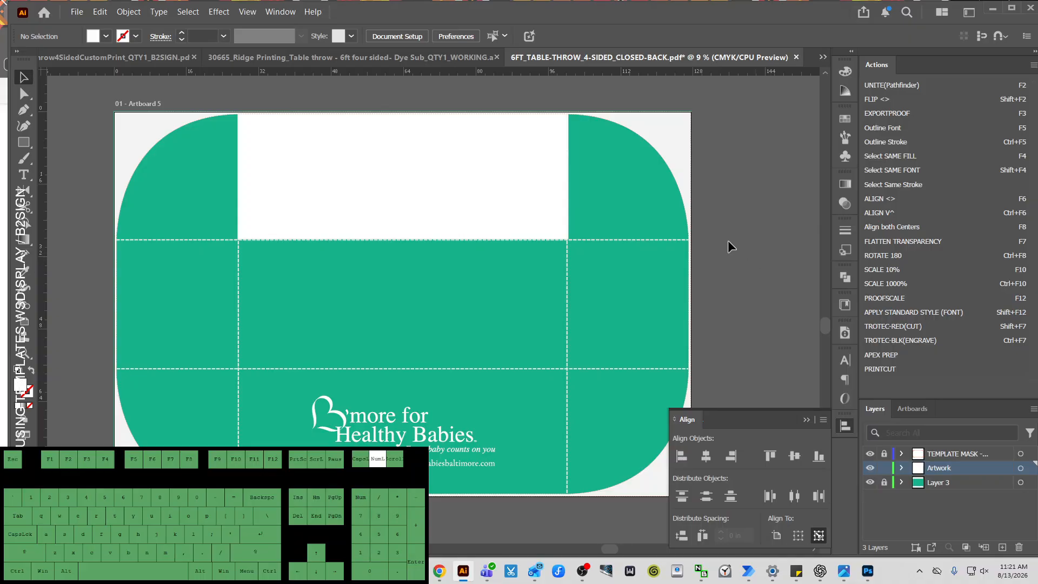
{"action": "key", "text": "a"}
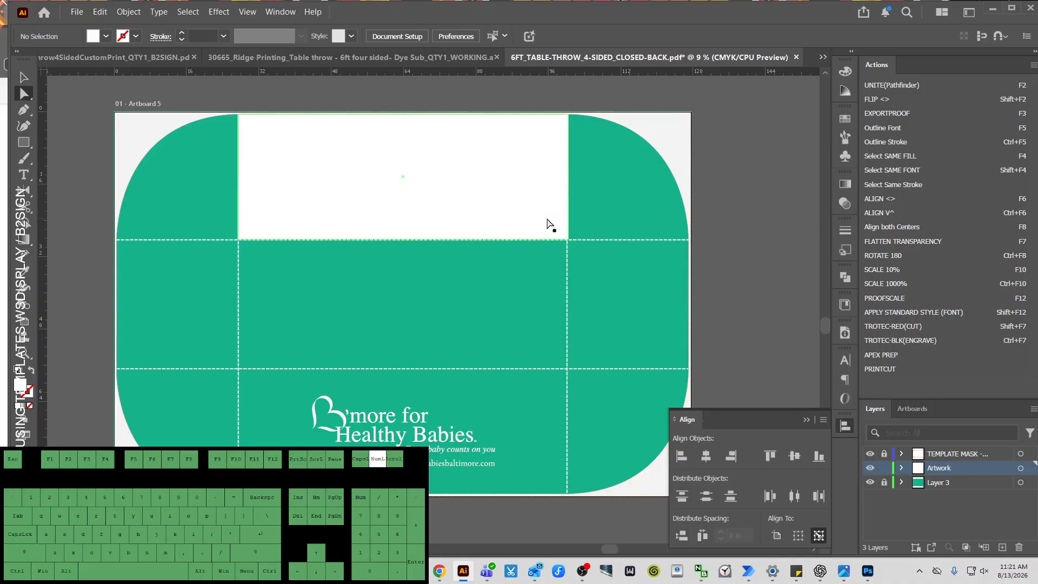
{"action": "key", "text": "a"}
{"action": "key", "text": "v"}
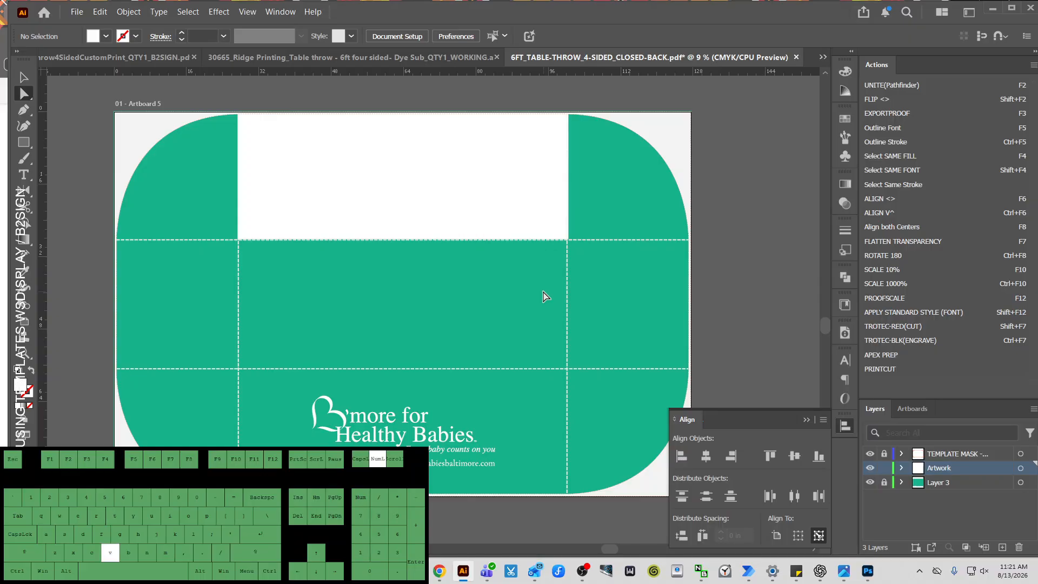
{"action": "key", "text": "a"}
{"action": "left_click", "coordinate": [548, 232]}
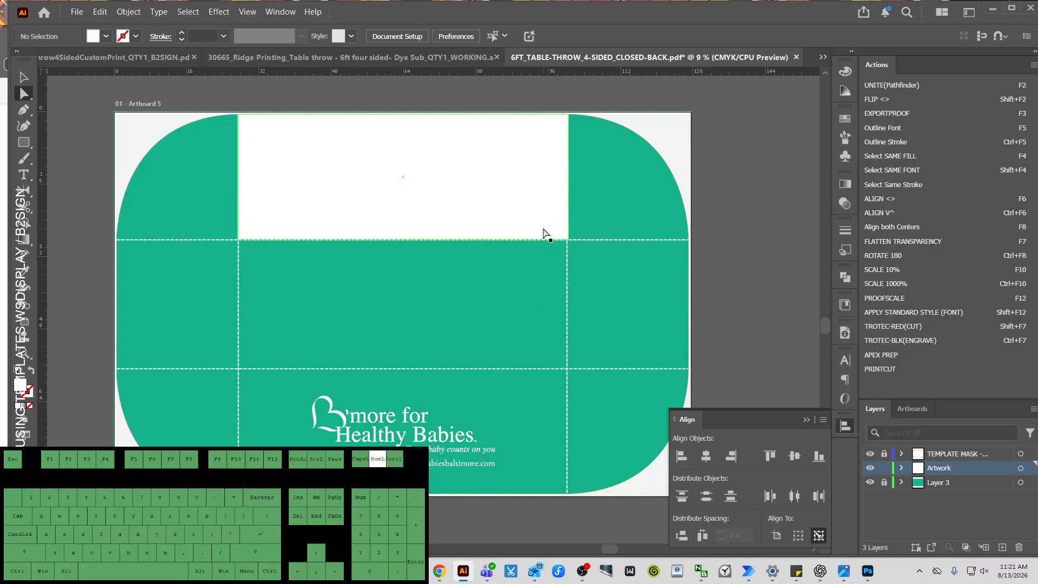
{"action": "key", "text": "Delete"}
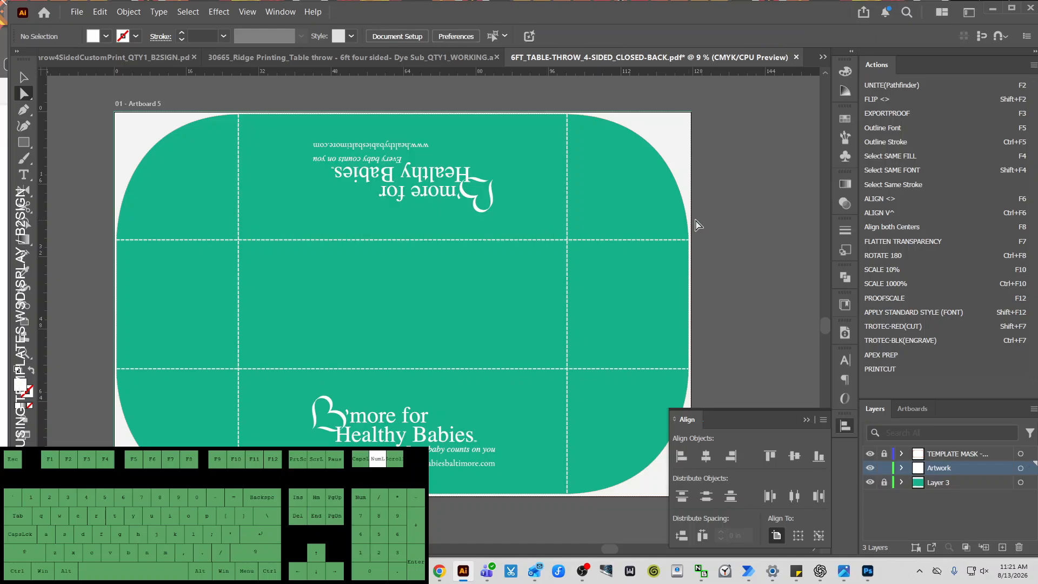
{"action": "key", "text": "ctrl+2"}
{"action": "key", "text": "v"}
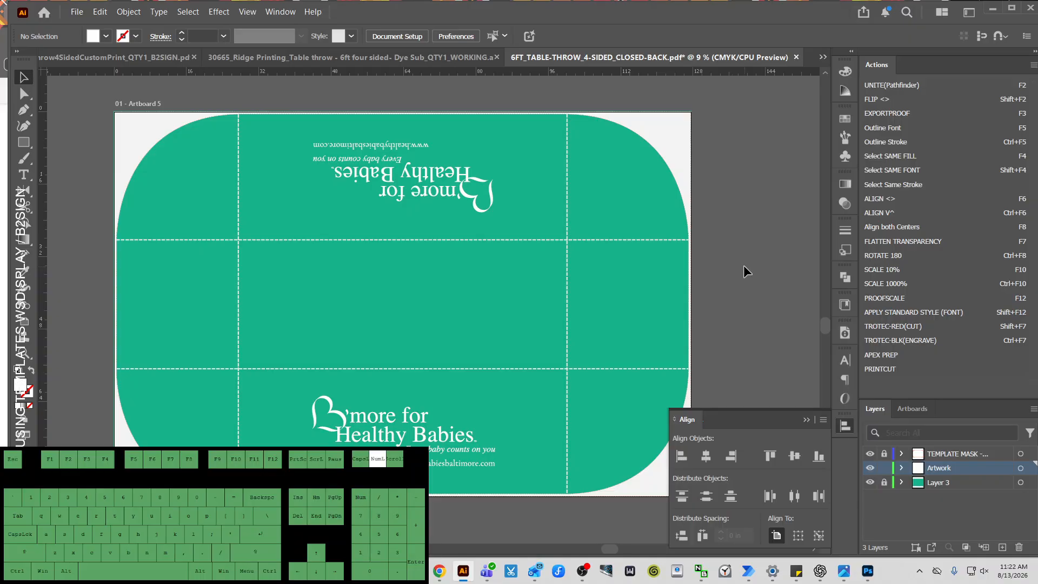
{"action": "left_click", "coordinate": [798, 413]}
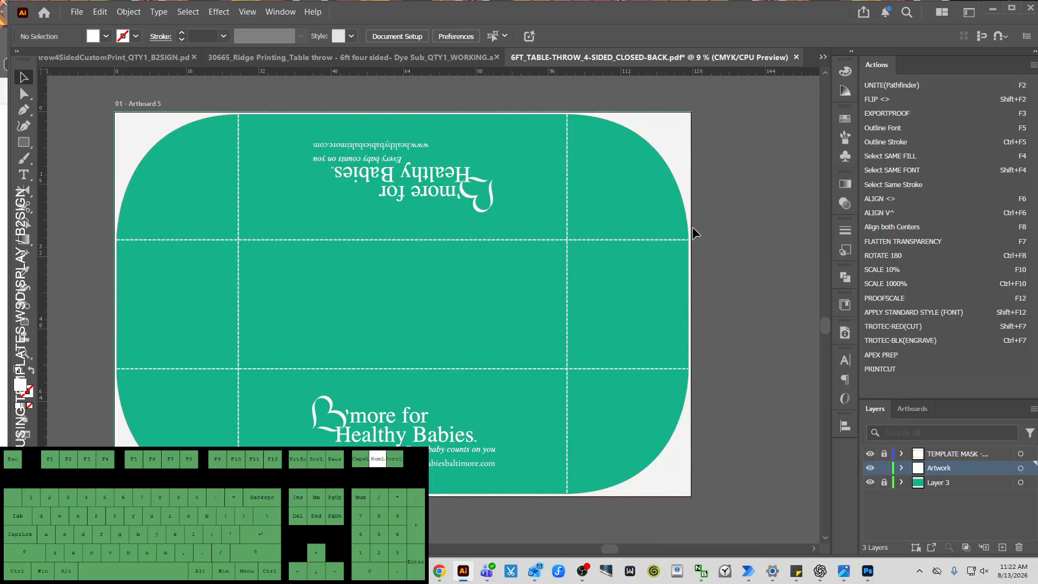
Step: In the Ridge Printing working proof document, delete the placed table throw image and copy the remaining proof layout
{"action": "left_click", "coordinate": [407, 58]}
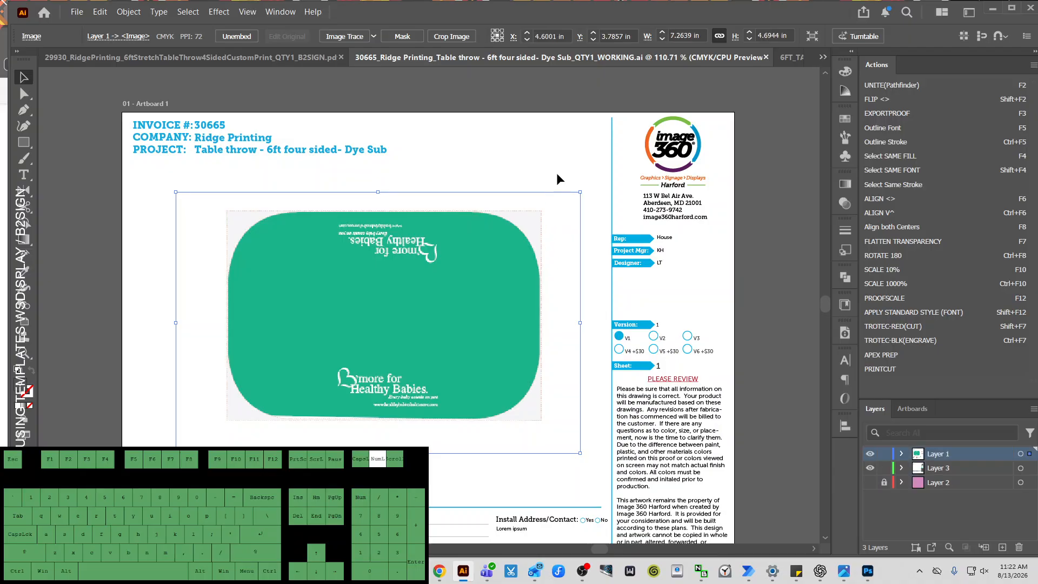
{"action": "key", "text": "Delete"}
{"action": "key", "text": "ctrl+minus"}
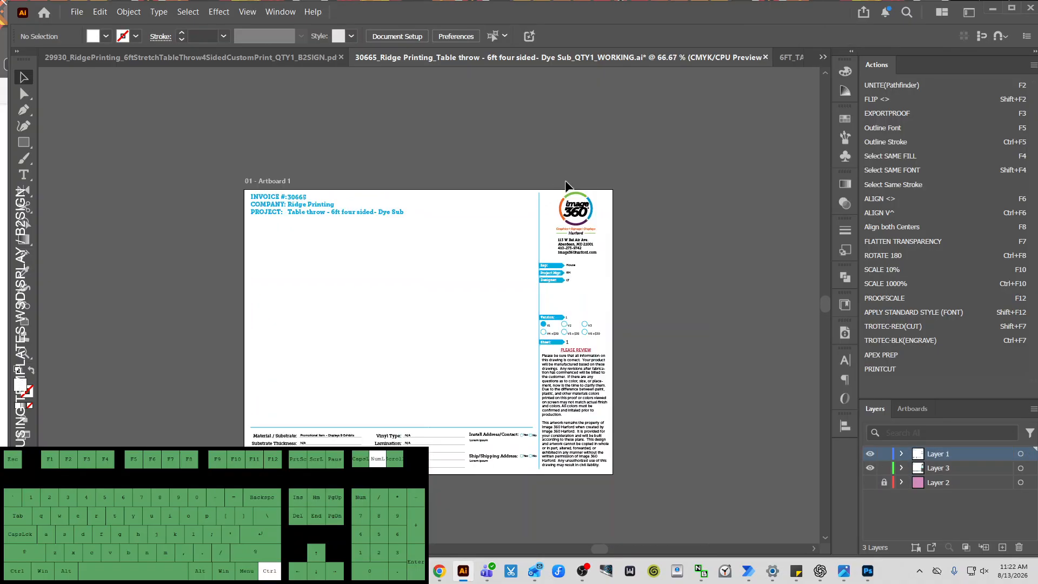
{"action": "left_click_drag", "start_coordinate": [238, 416], "coordinate": [367, 305]}
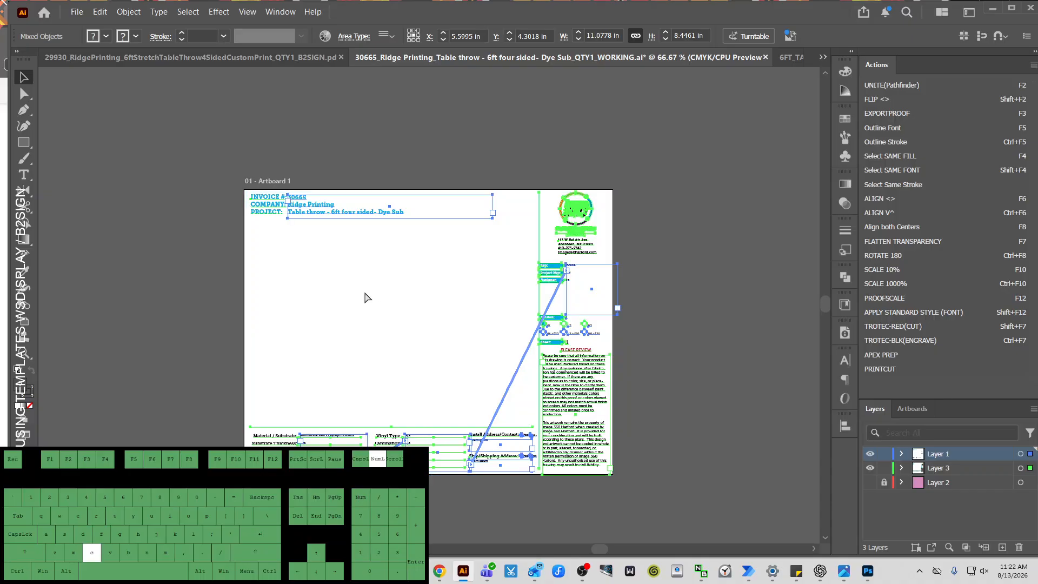
Step: Back in the table throw template document, add an artboard beside the table throw and size it to 11 x 8.5 in
{"action": "left_click", "coordinate": [782, 60]}
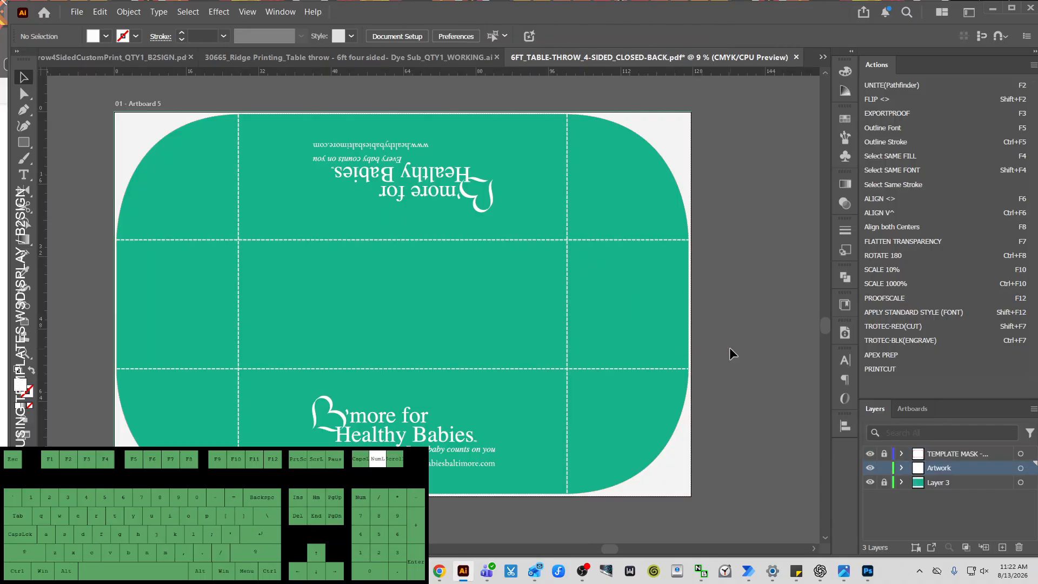
{"action": "left_click_drag", "start_coordinate": [729, 347], "coordinate": [635, 434]}
{"action": "key", "text": "shift+o"}
{"action": "left_click", "coordinate": [705, 37]}
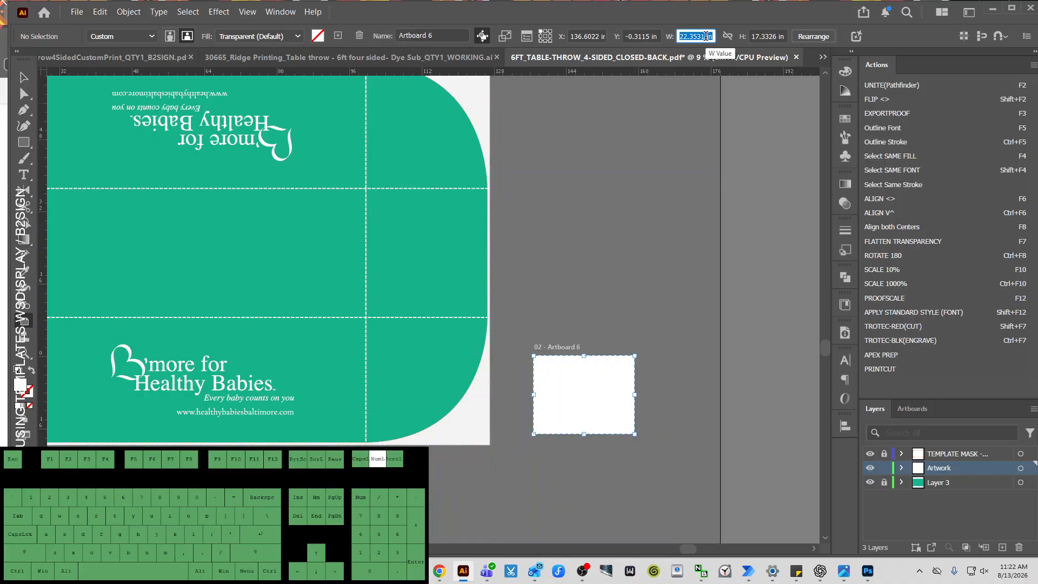
{"action": "type", "text": "11"}
{"action": "key", "text": "Tab"}
{"action": "type", "text": "8.5"}
{"action": "key", "text": "Return"}
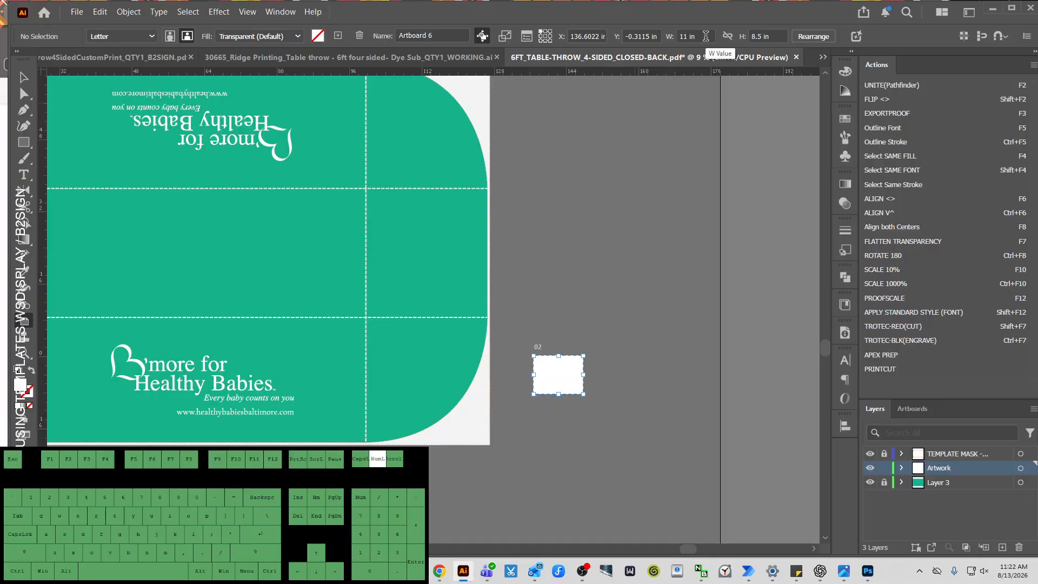
Step: Paste the copied proof layout onto the new letter-size artboard
{"action": "key", "text": "Escape"}
{"action": "key", "text": "ctrl+f"}
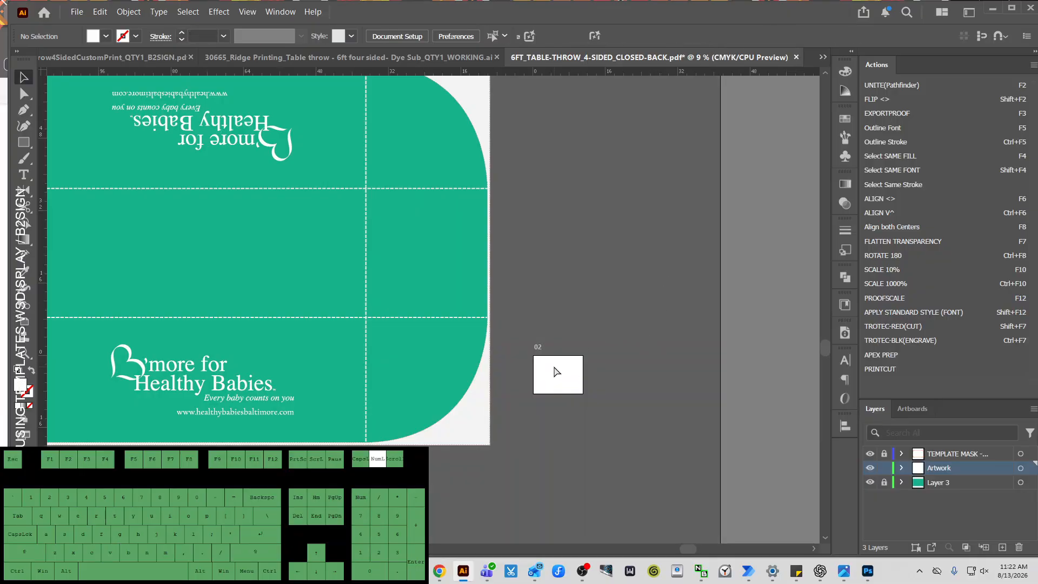
{"action": "key", "text": "ctrl+0"}
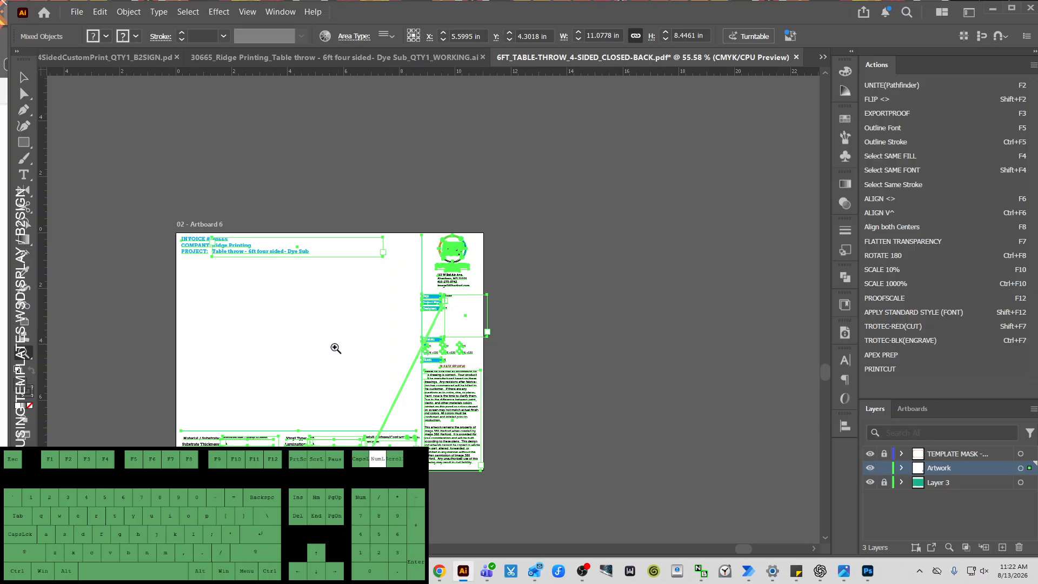
Step: Delete the Lorem ipsum placeholder text box under Install Address/Contact in the proof layout
{"action": "key", "text": "z"}
{"action": "left_click_drag", "start_coordinate": [190, 382], "coordinate": [414, 504]}
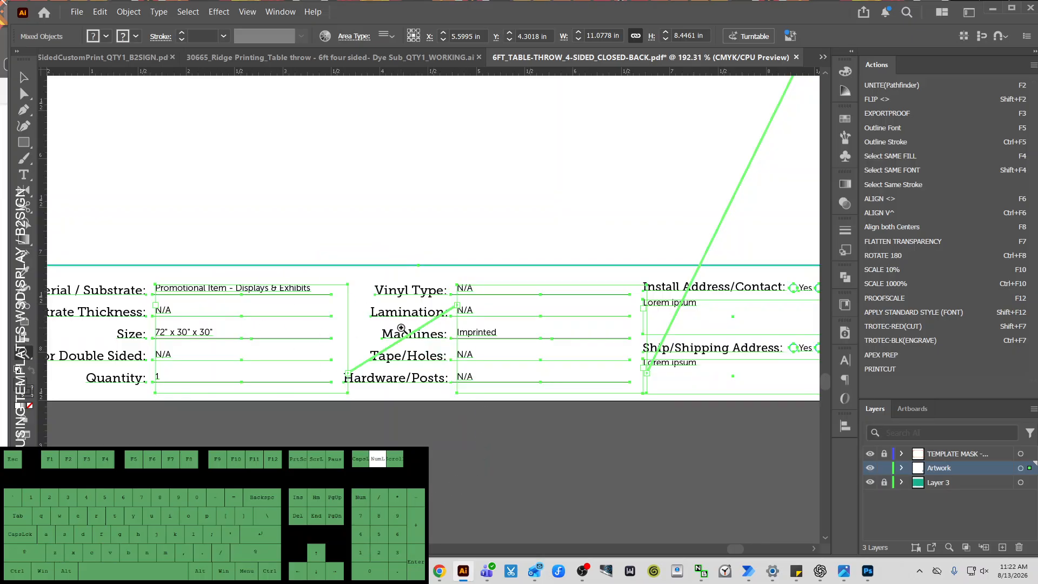
{"action": "left_click", "coordinate": [726, 437]}
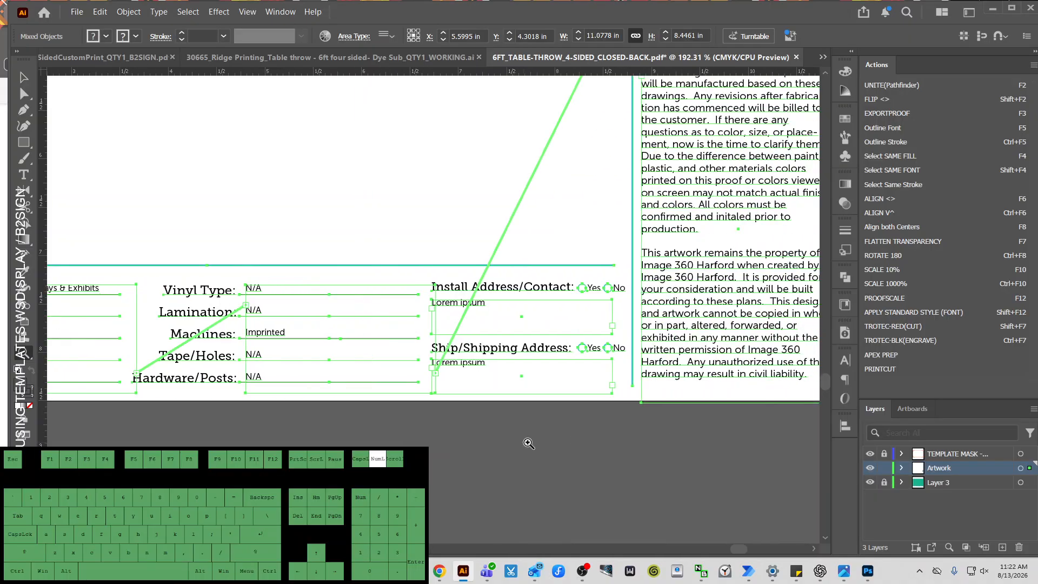
{"action": "key", "text": "a"}
{"action": "key", "text": "space"}
{"action": "left_click_drag", "start_coordinate": [443, 325], "coordinate": [465, 487]}
{"action": "left_click", "coordinate": [468, 446]}
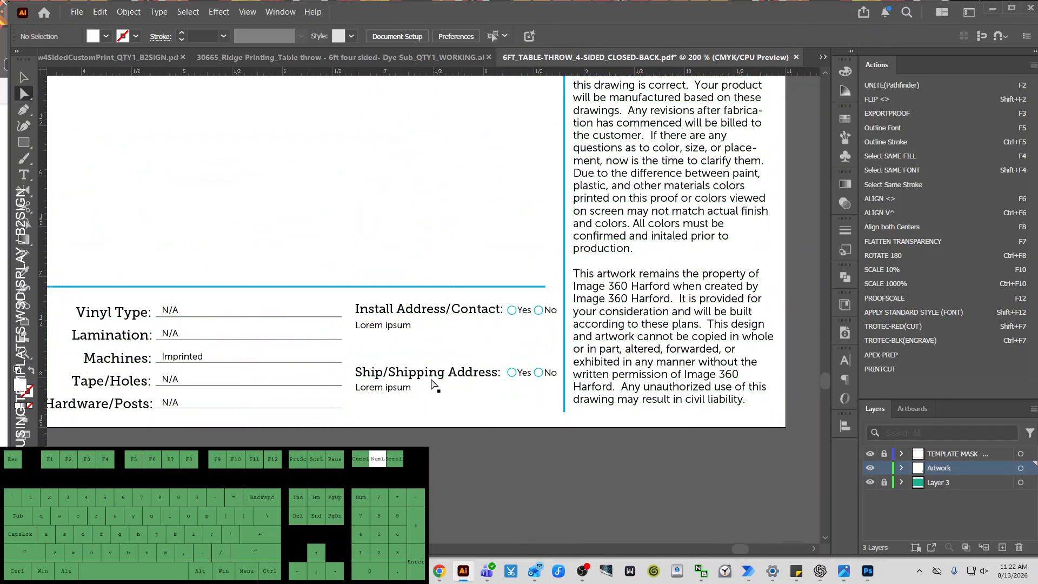
{"action": "left_click", "coordinate": [378, 386]}
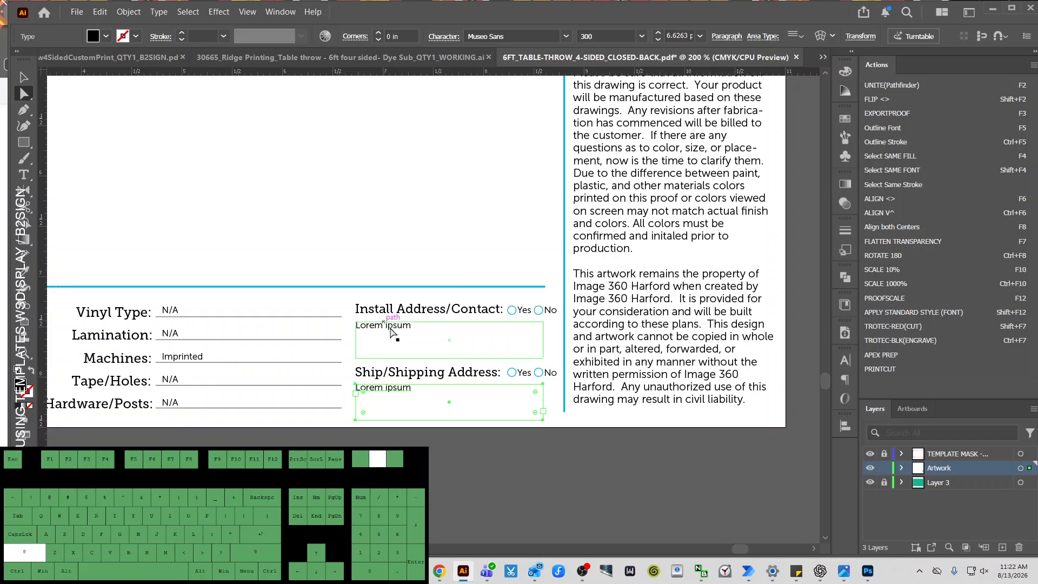
{"action": "left_click", "coordinate": [439, 478]}
{"action": "left_click", "coordinate": [400, 325]}
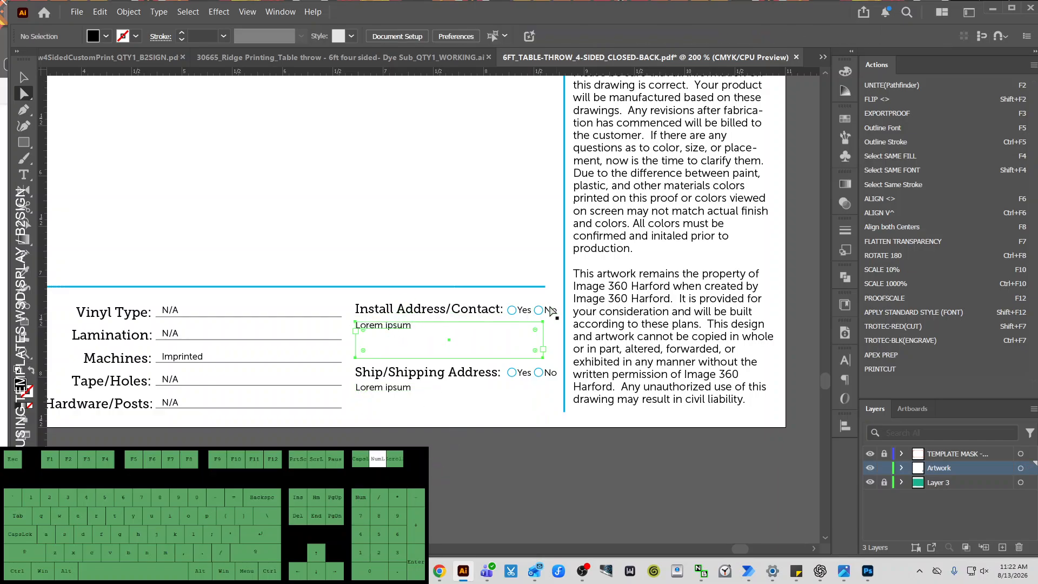
{"action": "key", "text": "Delete"}
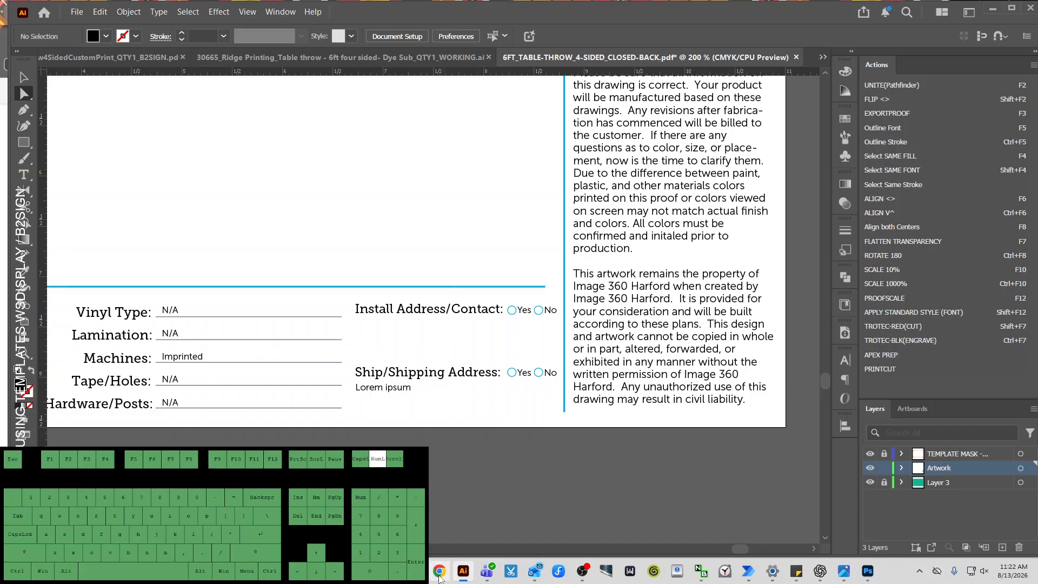
Step: Mark No for Install Address/Contact by swapping its circle's blue stroke to a solid fill
{"action": "left_click", "coordinate": [439, 572]}
{"action": "left_click", "coordinate": [439, 572]}
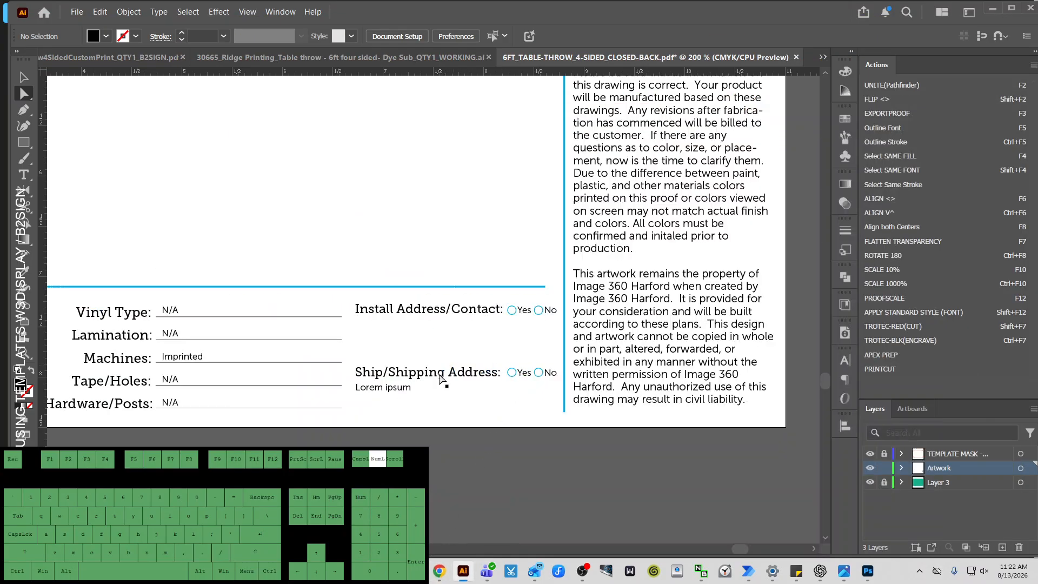
{"action": "left_click", "coordinate": [383, 390]}
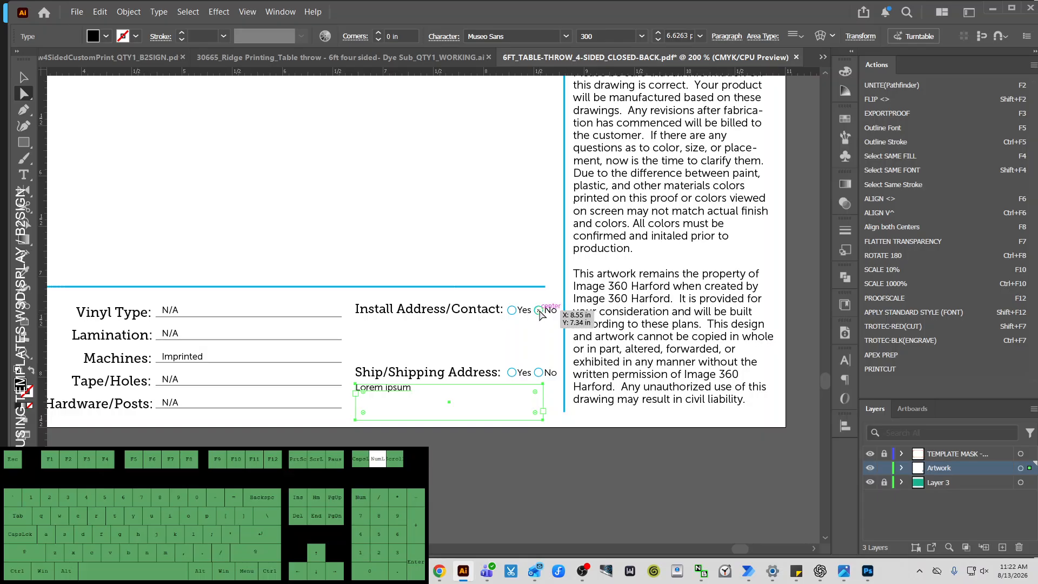
{"action": "left_click", "coordinate": [538, 315]}
{"action": "left_click", "coordinate": [539, 314]}
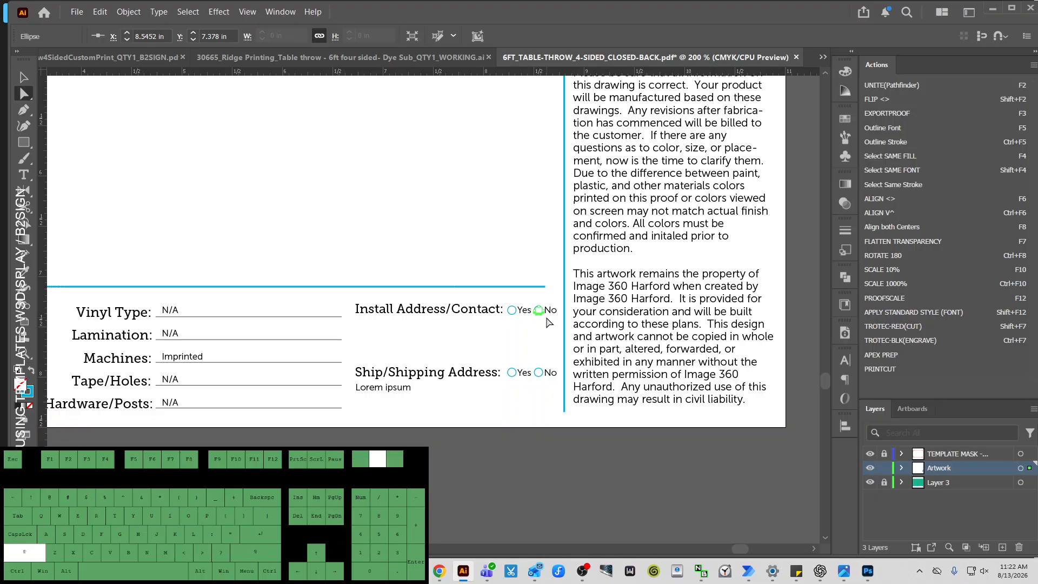
{"action": "key", "text": "shift+x"}
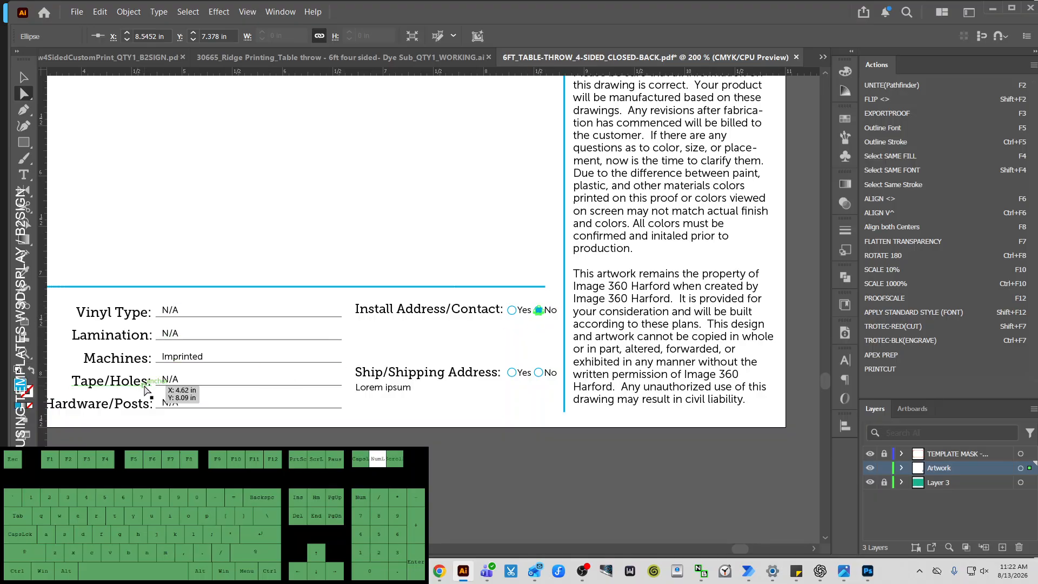
{"action": "key", "text": "shift+x"}
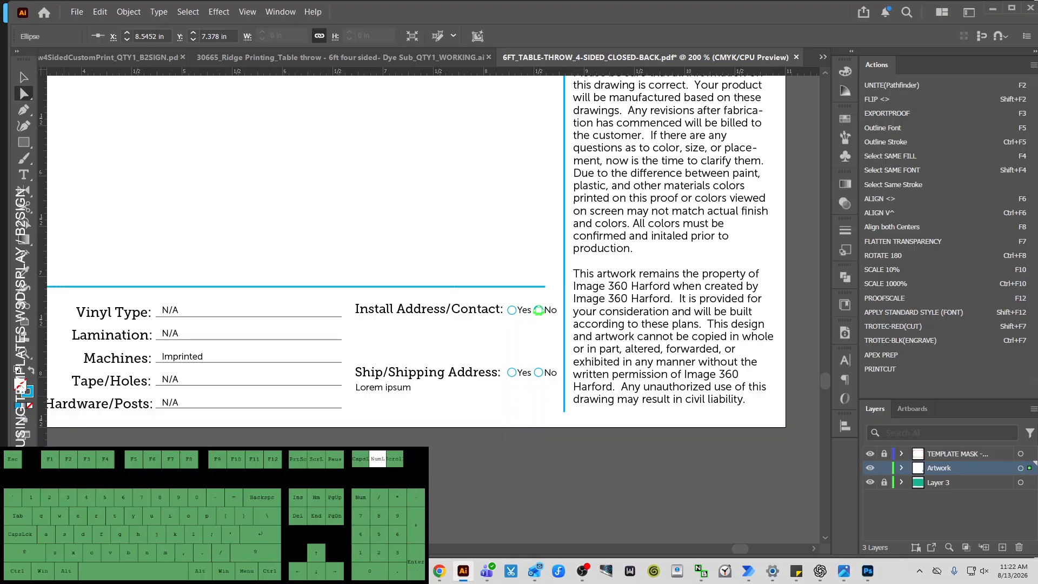
{"action": "key", "text": "shift+x"}
{"action": "left_click", "coordinate": [489, 274]}
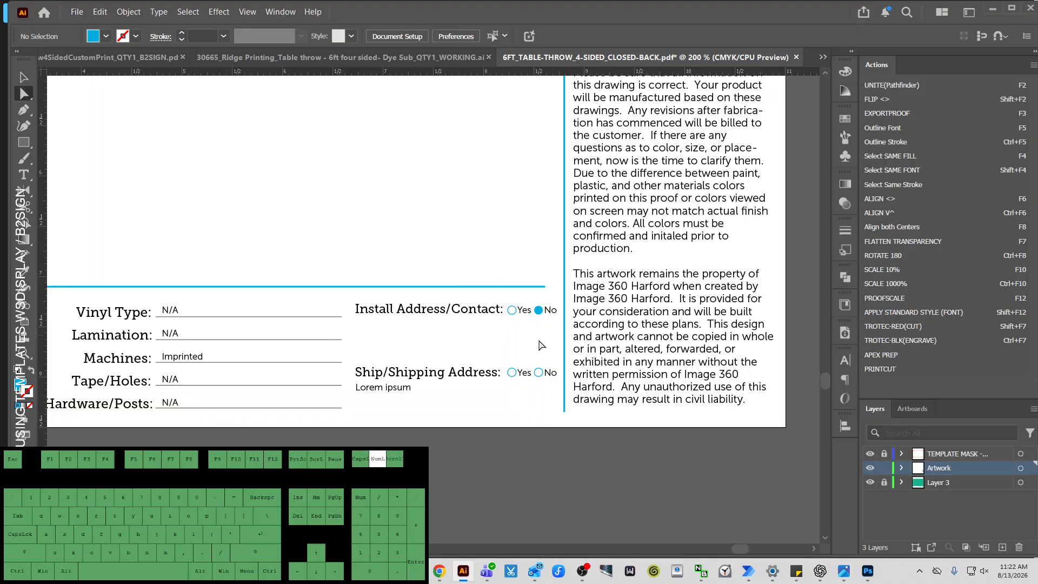
{"action": "key", "text": "shift+x"}
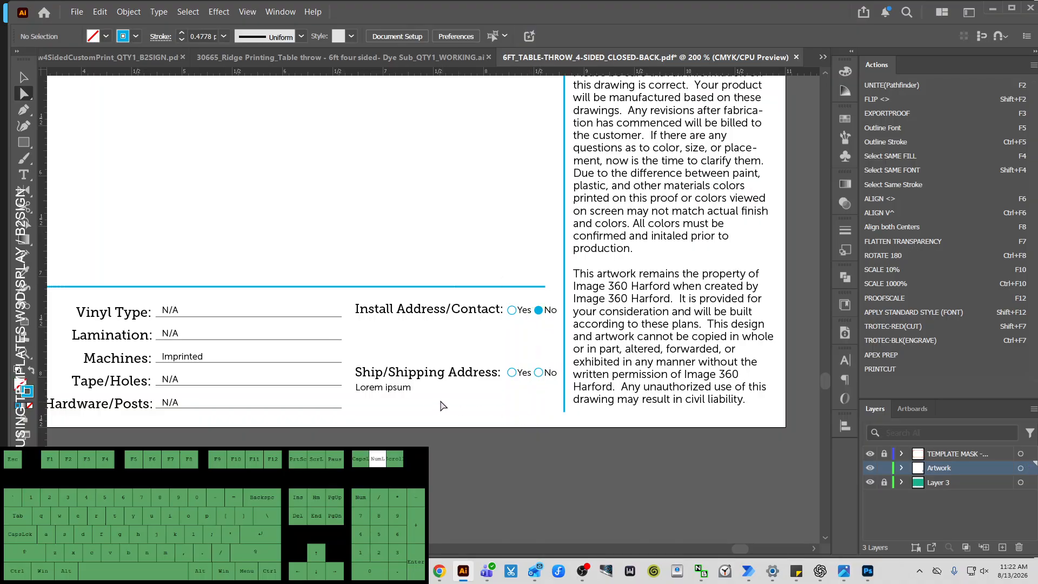
Step: Switch to the Ridge Printing working proof document and close it without saving the changes
{"action": "left_click", "coordinate": [440, 389]}
{"action": "left_click", "coordinate": [406, 220]}
{"action": "key", "text": "ctrl+minus"}
{"action": "key", "text": "ctrl+minus"}
{"action": "key", "text": "ctrl+minus"}
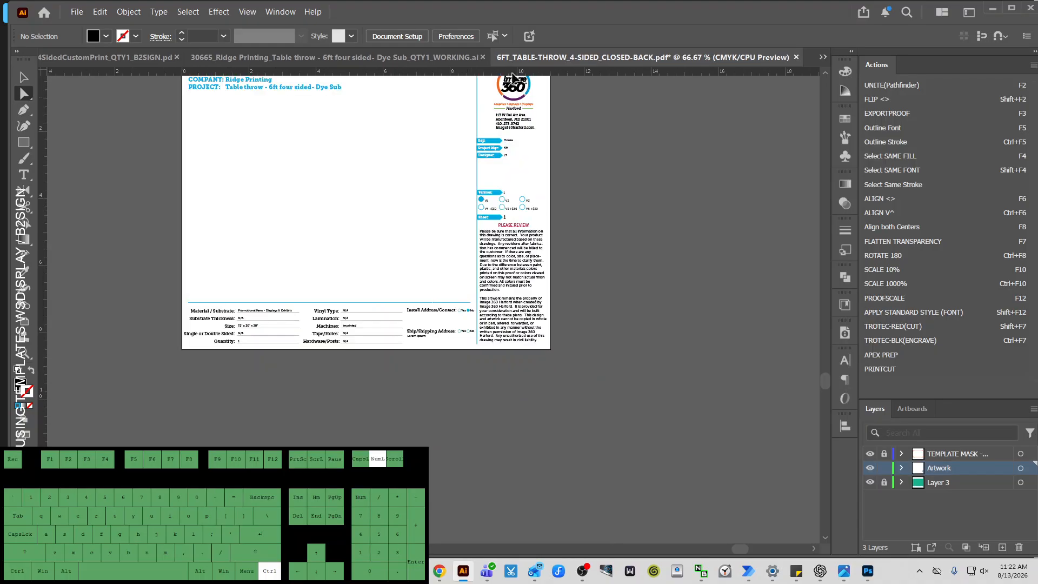
{"action": "left_click_drag", "start_coordinate": [336, 57], "coordinate": [789, 64]}
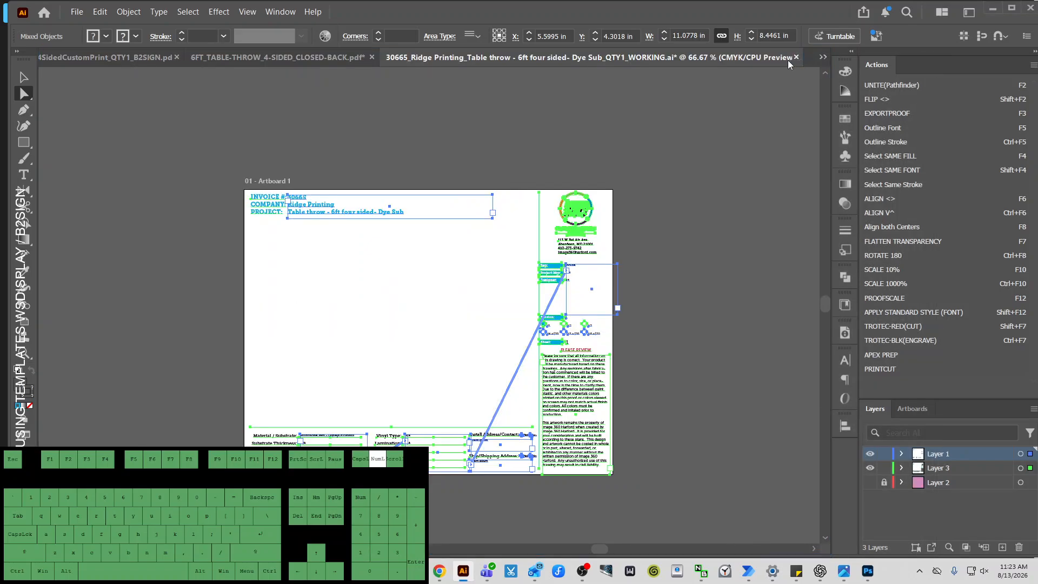
{"action": "left_click", "coordinate": [576, 135]}
{"action": "key", "text": "ctrl+minus"}
{"action": "key", "text": "ctrl+minus"}
{"action": "key", "text": "ctrl+minus"}
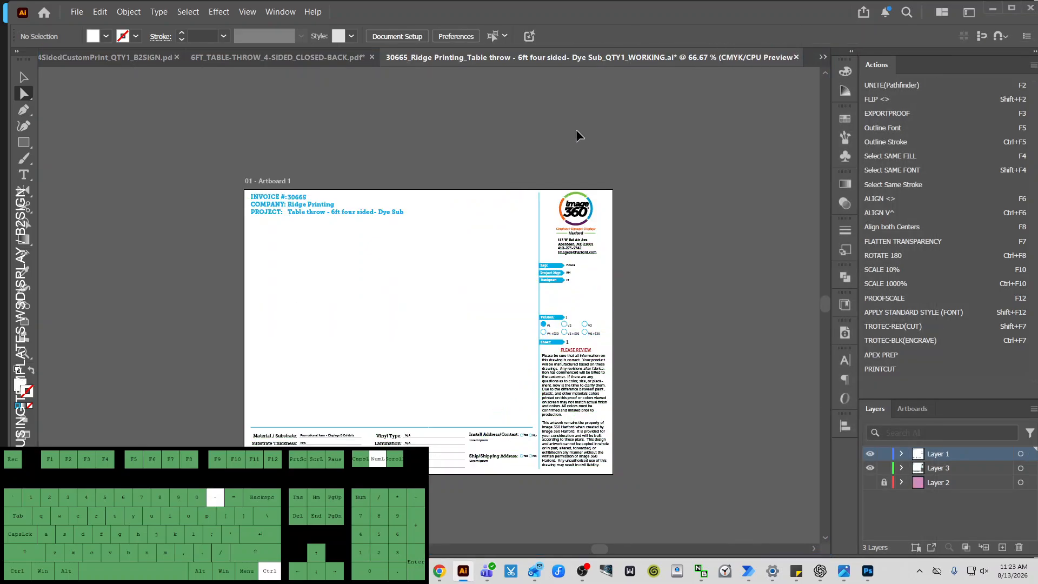
{"action": "left_click", "coordinate": [796, 58]}
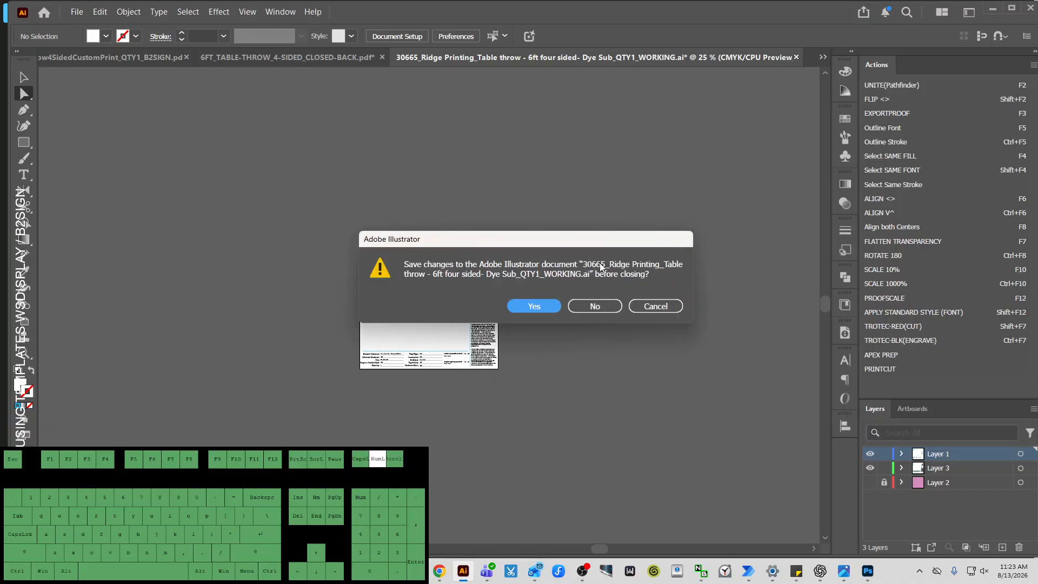
{"action": "left_click", "coordinate": [618, 297]}
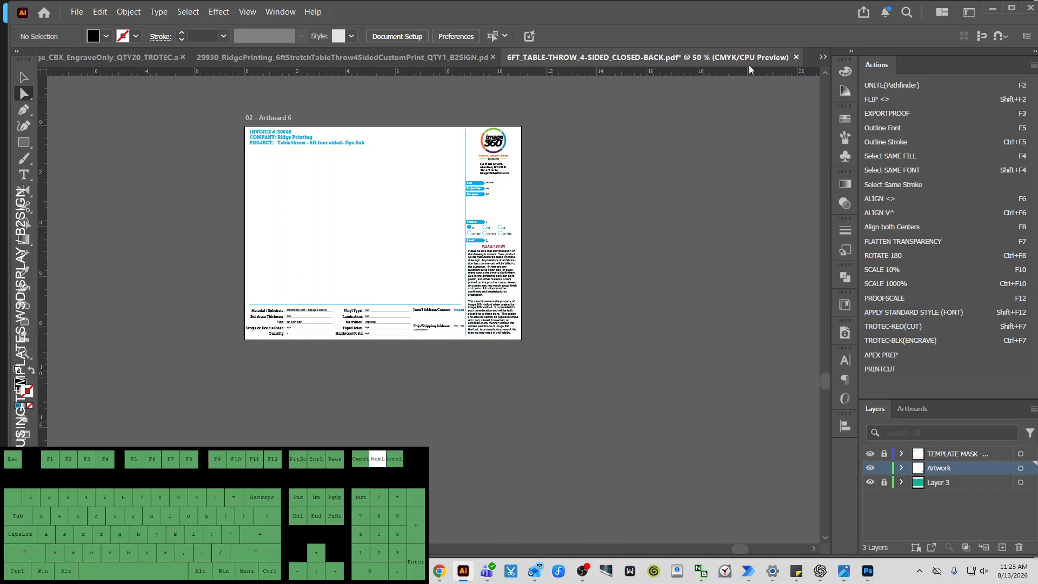
Step: Unlock the template mask layer and Layer 3 in the table throw template document
{"action": "key", "text": "ctrl+minus"}
{"action": "key", "text": "ctrl+minus"}
{"action": "key", "text": "ctrl+minus"}
{"action": "key", "text": "ctrl+minus"}
{"action": "key", "text": "ctrl+minus"}
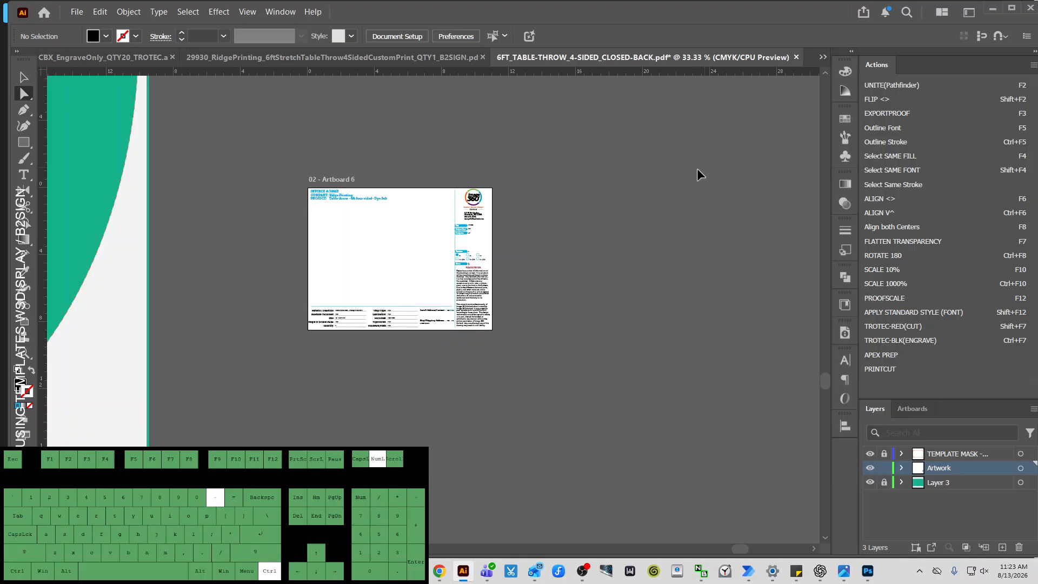
{"action": "key", "text": "ctrl+minus"}
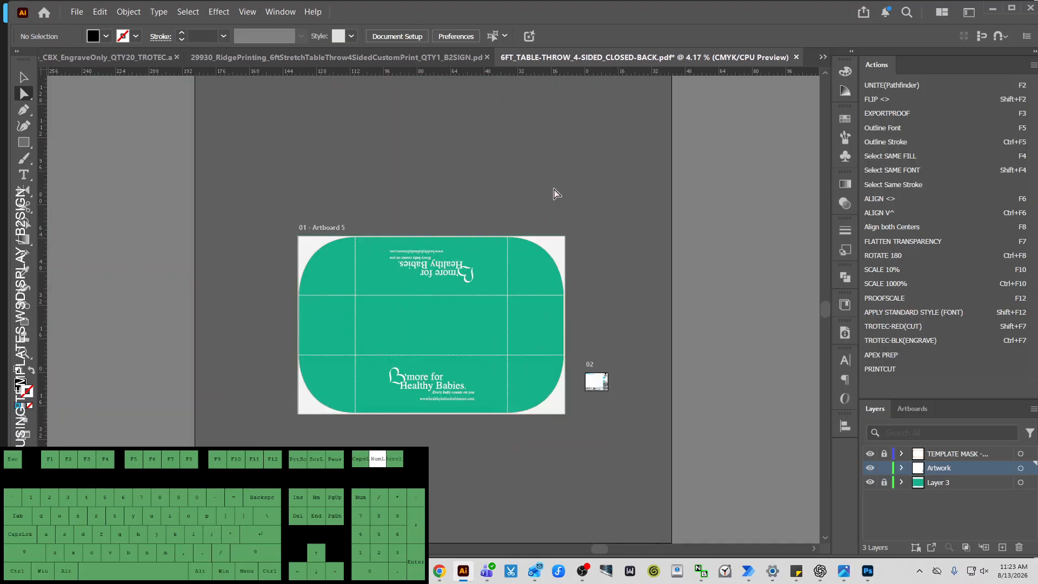
{"action": "scroll", "coordinate": [519, 216], "scroll_direction": "up", "scroll_amount": 3}
{"action": "left_click_drag", "start_coordinate": [485, 227], "coordinate": [513, 161]}
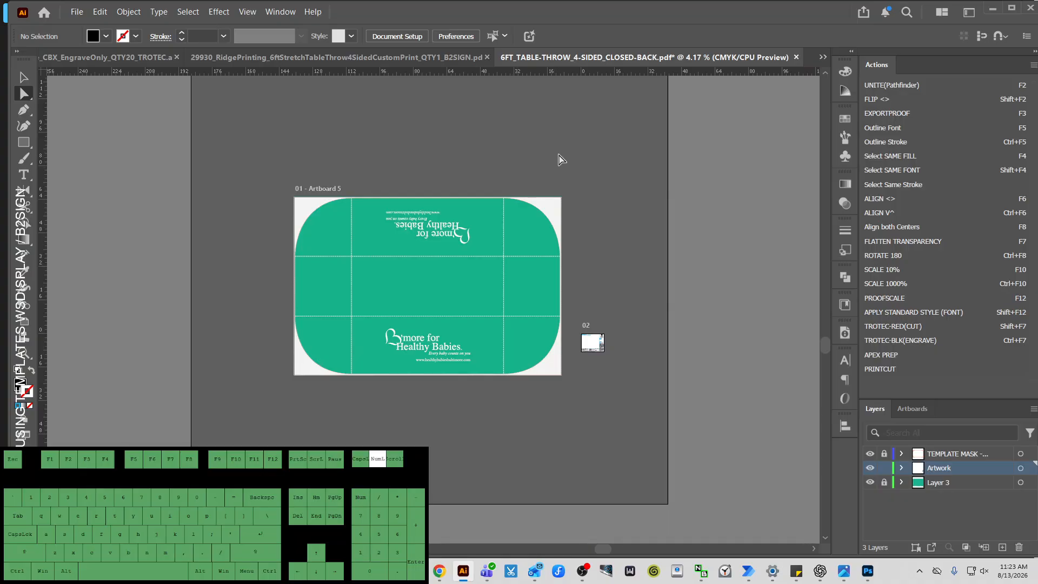
{"action": "left_click", "coordinate": [885, 454]}
{"action": "left_click", "coordinate": [884, 482]}
Step: Duplicate the complete table throw artwork with its template lines, and group the copy
{"action": "key", "text": "v"}
{"action": "left_click_drag", "start_coordinate": [557, 162], "coordinate": [302, 407]}
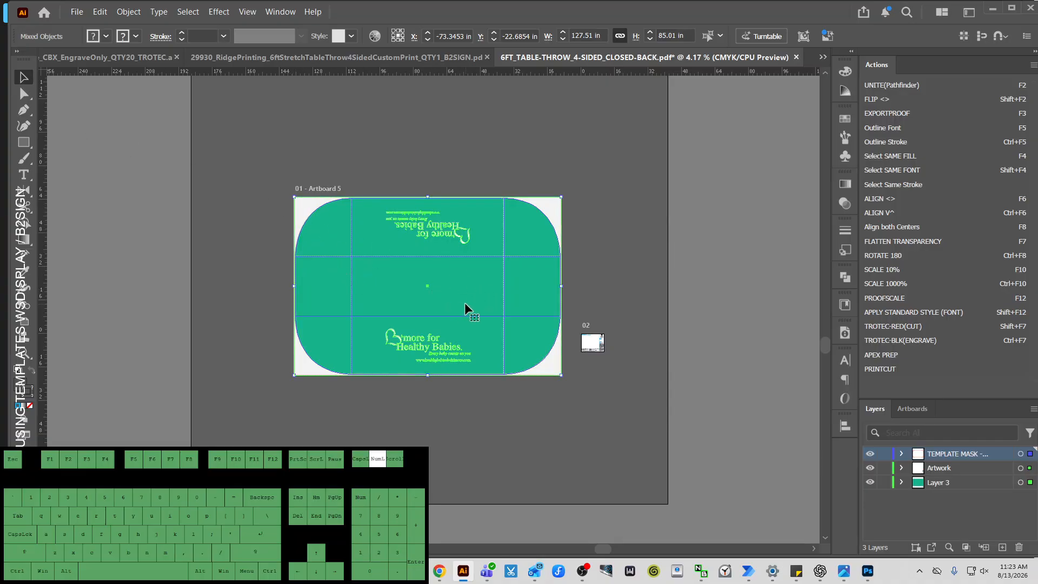
{"action": "left_click_drag", "start_coordinate": [465, 304], "coordinate": [509, 390]}
{"action": "key", "text": "ctrl+g"}
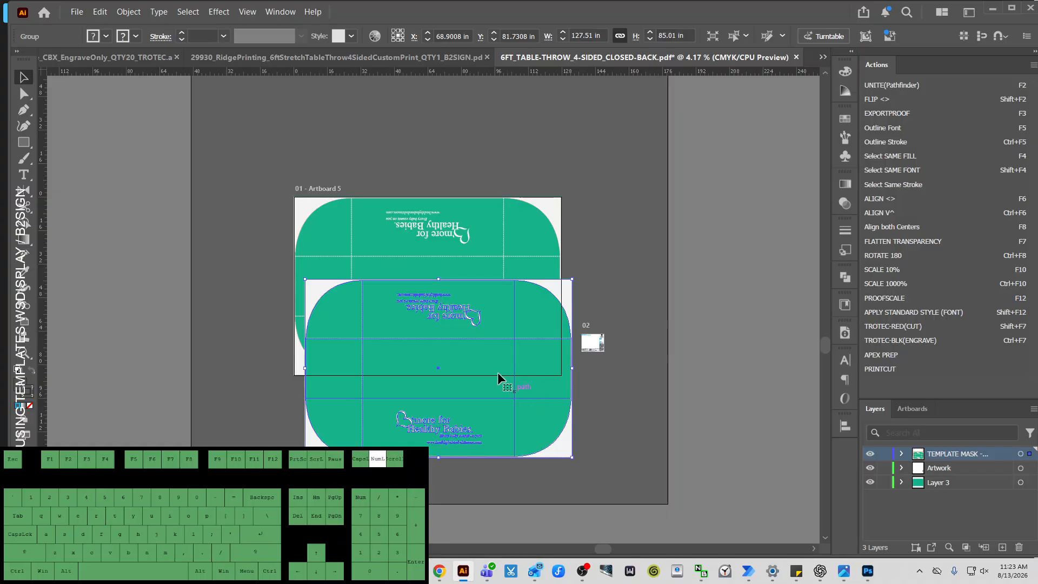
{"action": "left_click_drag", "start_coordinate": [497, 372], "coordinate": [593, 346]}
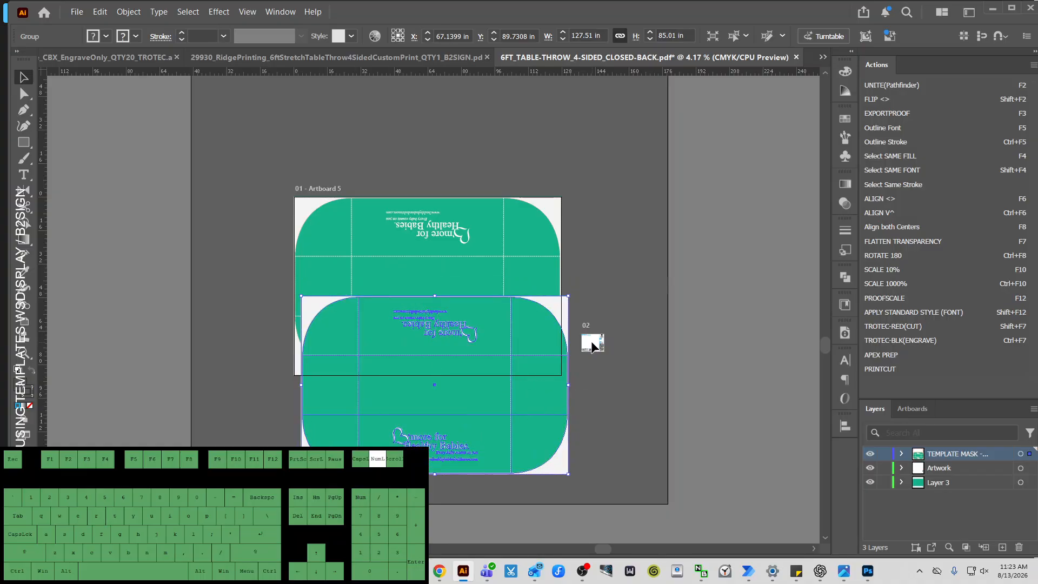
Step: Fit the grouped table throw copy onto the letter-size proof artboard with the PROOFSCALE action, and enlarge it slightly from its center
{"action": "left_click", "coordinate": [593, 346]}
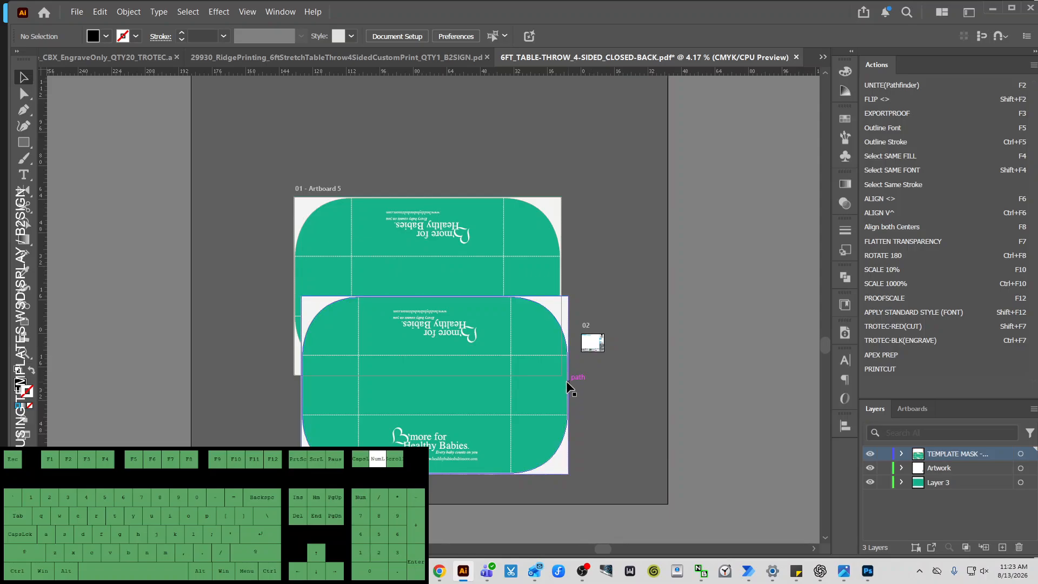
{"action": "left_click", "coordinate": [563, 398]}
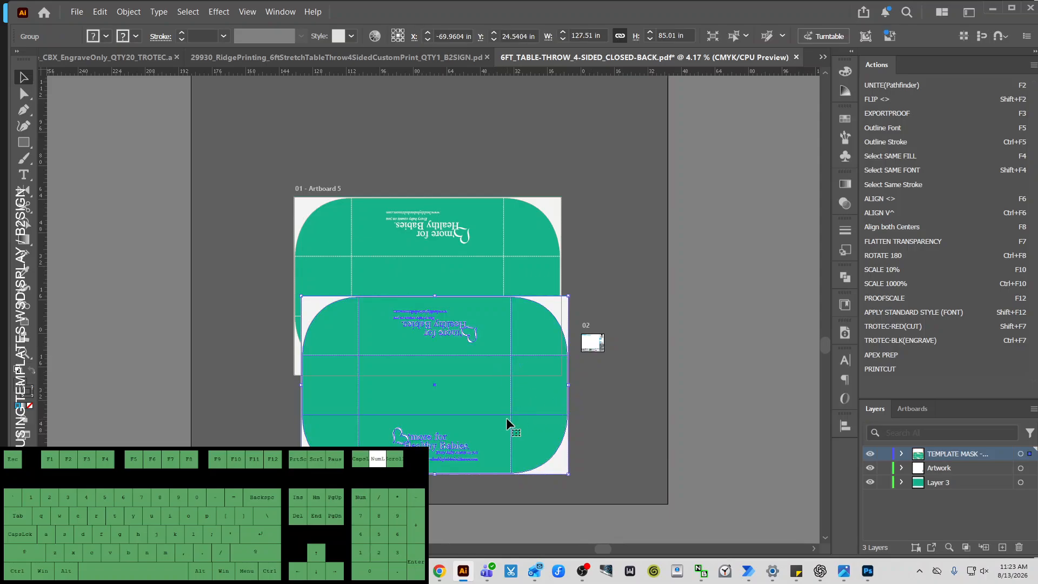
{"action": "key", "text": "F12"}
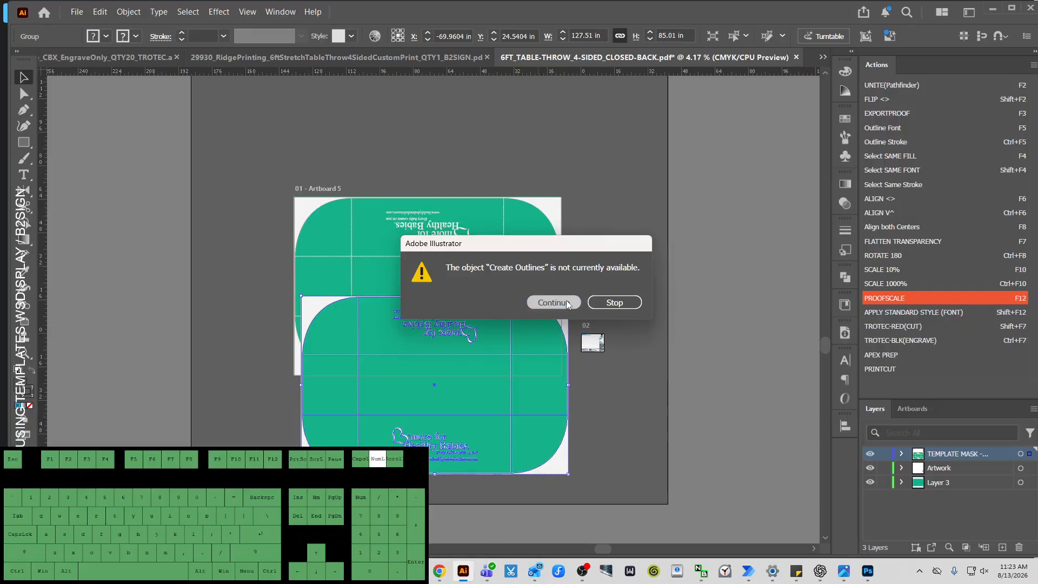
{"action": "left_click", "coordinate": [567, 301]}
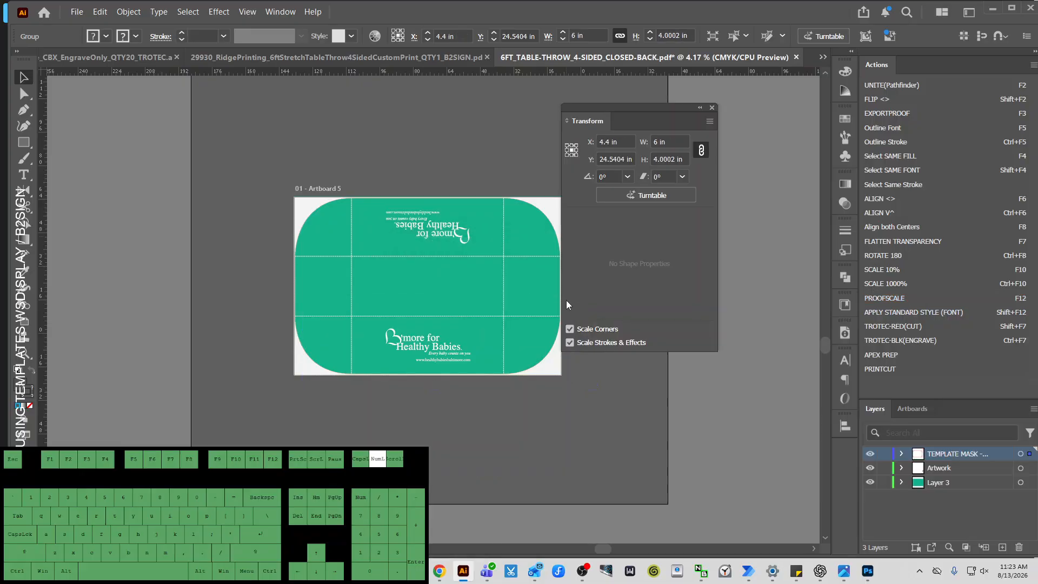
{"action": "left_click", "coordinate": [711, 108]}
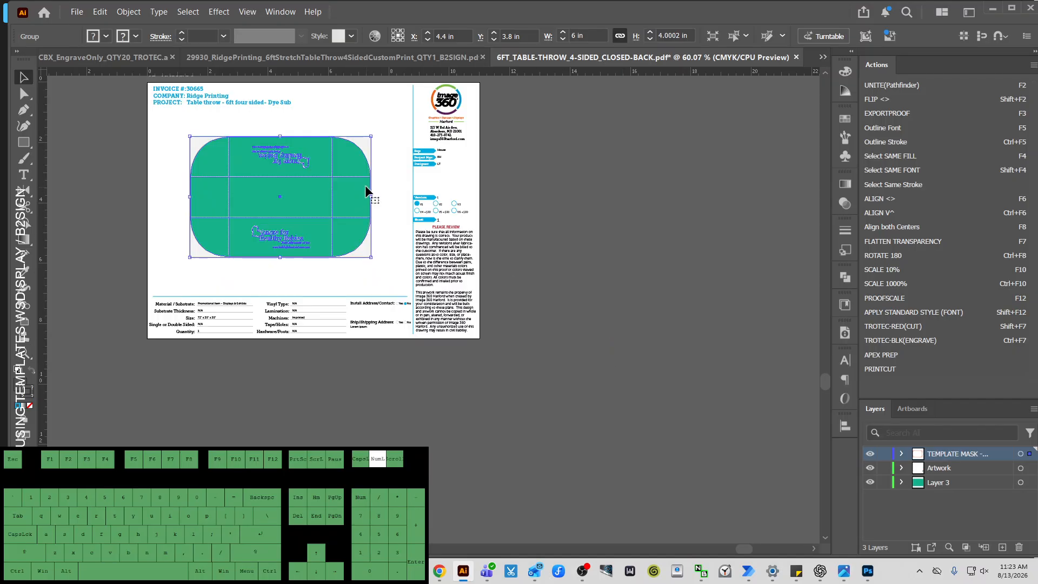
{"action": "left_click_drag", "start_coordinate": [368, 192], "coordinate": [421, 267]}
{"action": "left_click_drag", "start_coordinate": [423, 212], "coordinate": [434, 205]}
Step: Export the artboards with the EXPORTPROOF action, replacing PROOF-01.png and PROOF-02.png, and preview both files in the Desktop folder
{"action": "key", "text": "F3"}
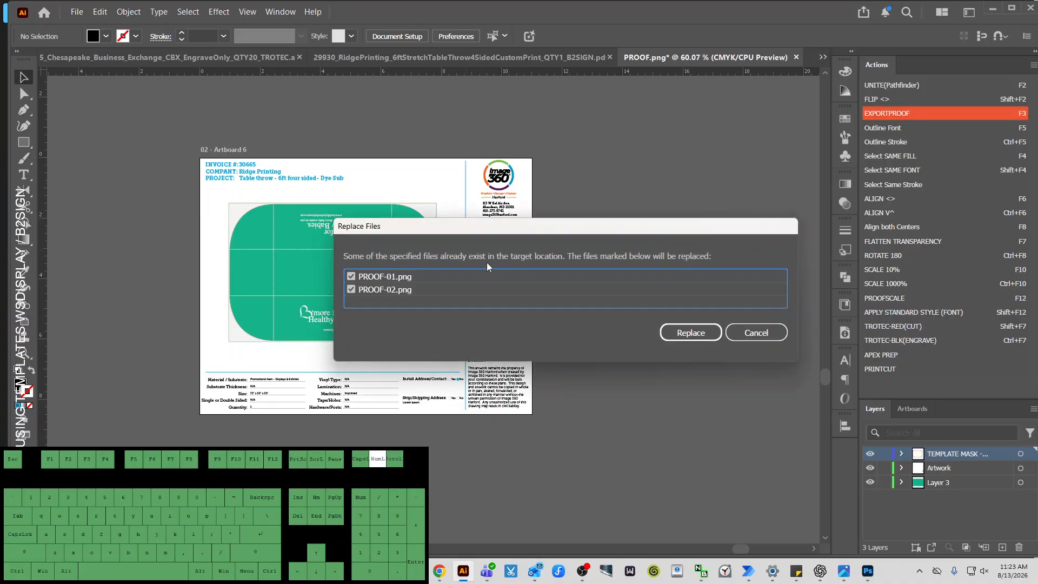
{"action": "left_click", "coordinate": [661, 332]}
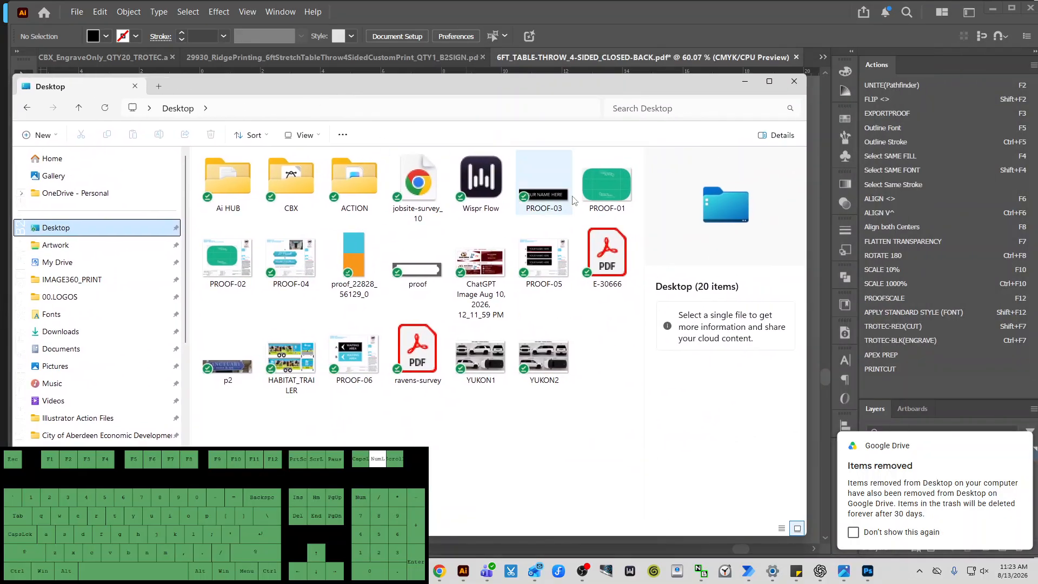
{"action": "left_click", "coordinate": [598, 181]}
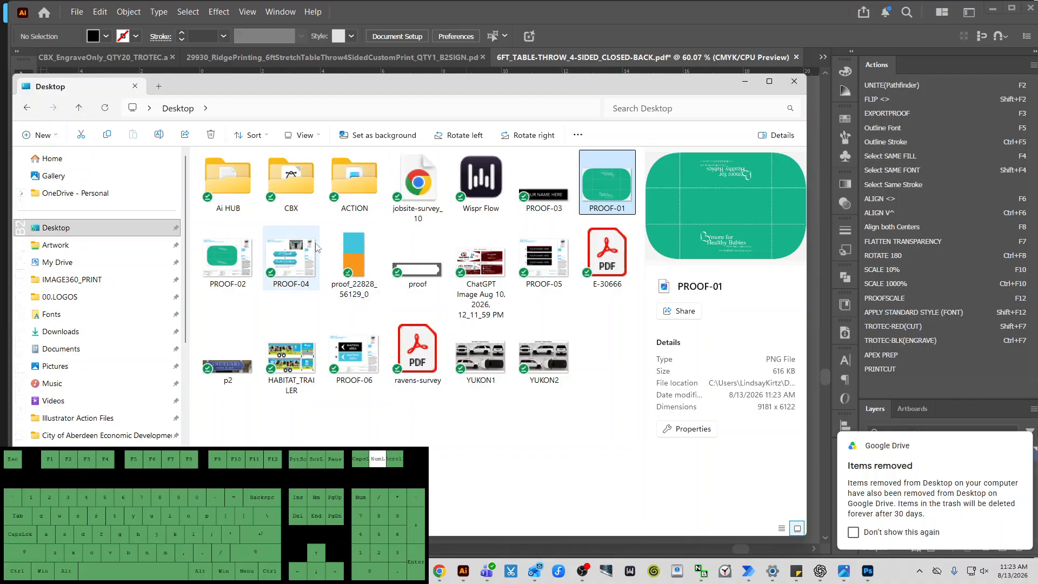
{"action": "left_click", "coordinate": [221, 265]}
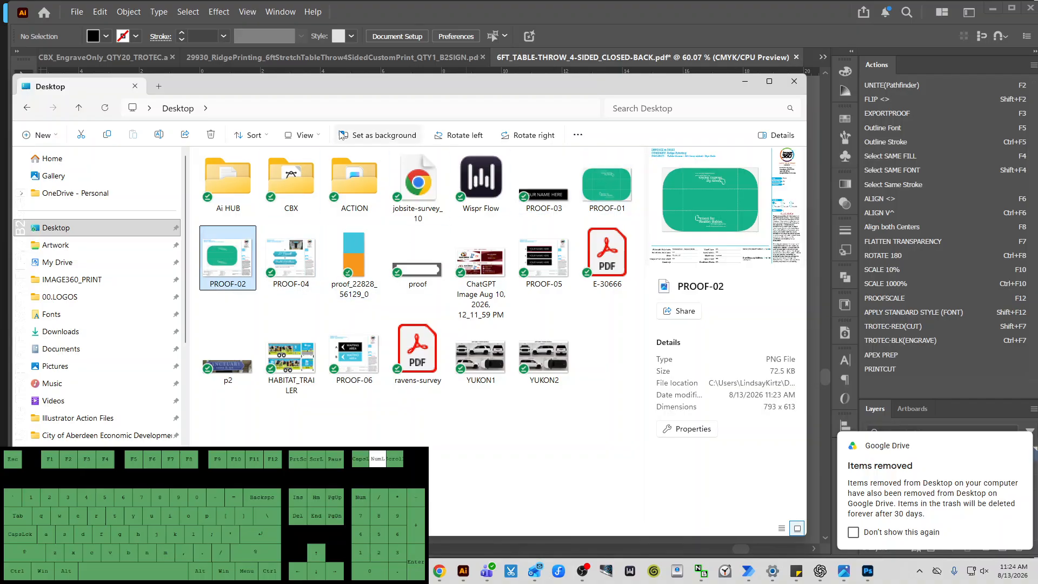
Step: Close the Desktop folder window and toggle the template mask layer's visibility to compare the table throw artwork with and without the template
{"action": "key", "text": "ctrl+w"}
{"action": "key", "text": "ctrl+minus"}
{"action": "key", "text": "ctrl+minus"}
{"action": "key", "text": "ctrl+minus"}
{"action": "key", "text": "ctrl+minus"}
{"action": "key", "text": "ctrl+minus"}
{"action": "key", "text": "ctrl+minus"}
{"action": "key", "text": "ctrl+minus"}
{"action": "key", "text": "ctrl+minus"}
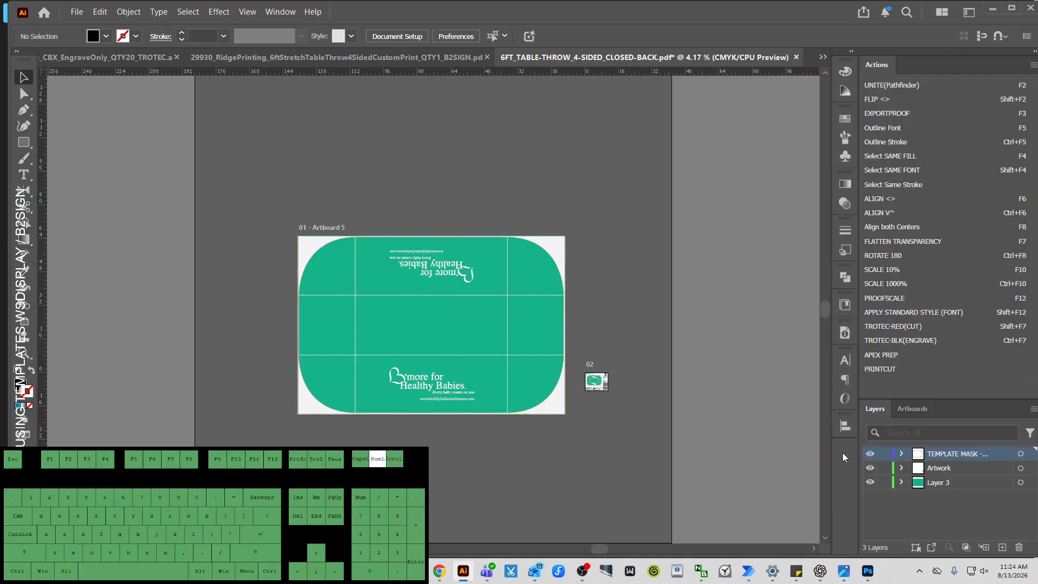
{"action": "left_click", "coordinate": [870, 454]}
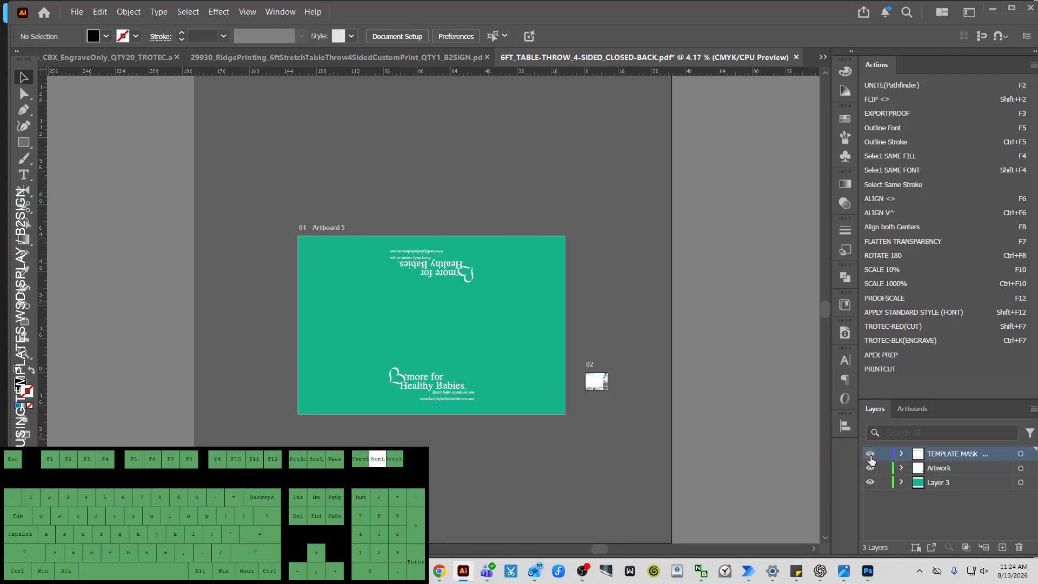
{"action": "left_click", "coordinate": [870, 456]}
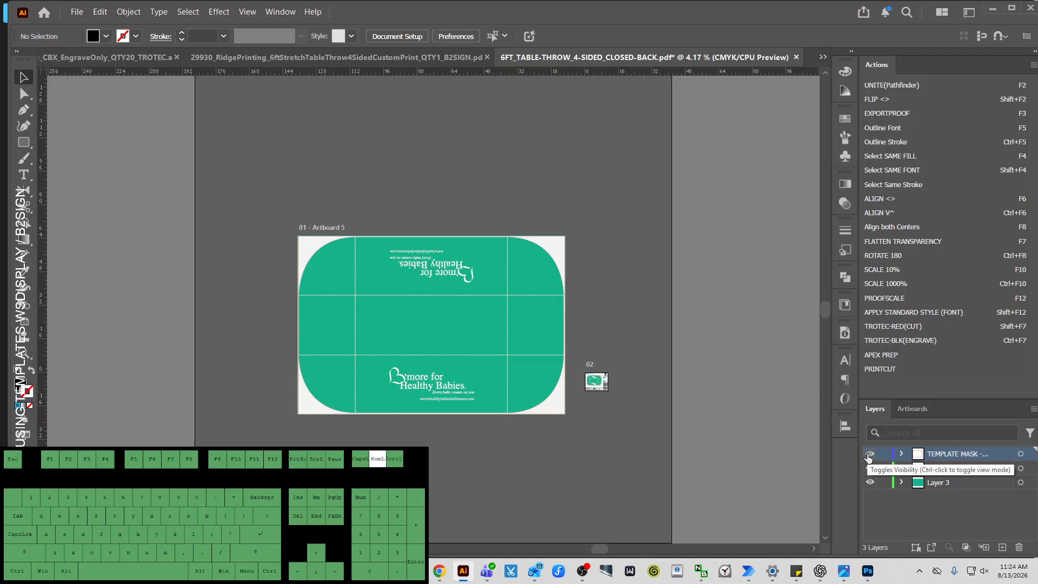
{"action": "left_click", "coordinate": [870, 454]}
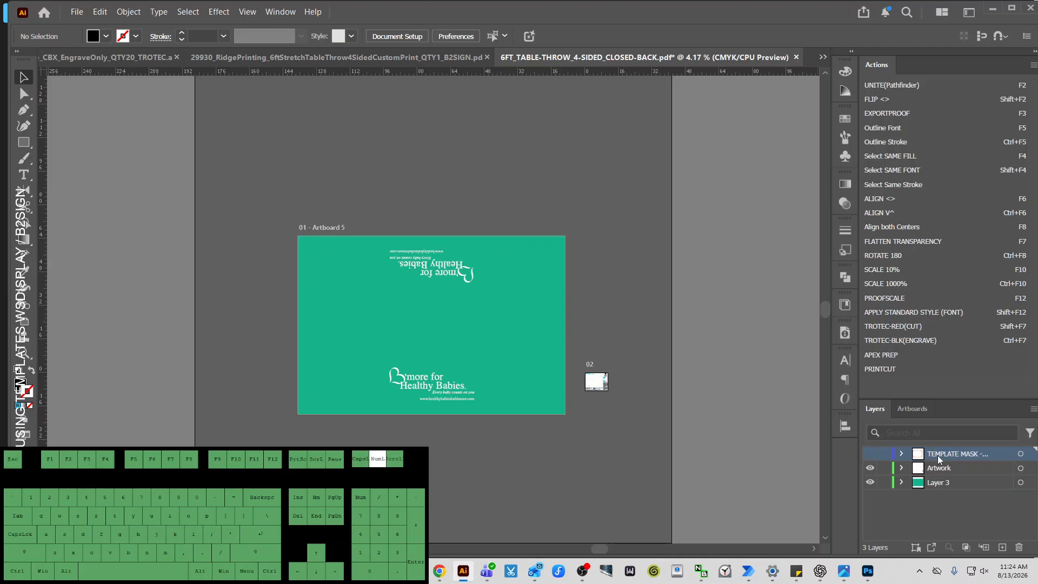
{"action": "left_click", "coordinate": [870, 454]}
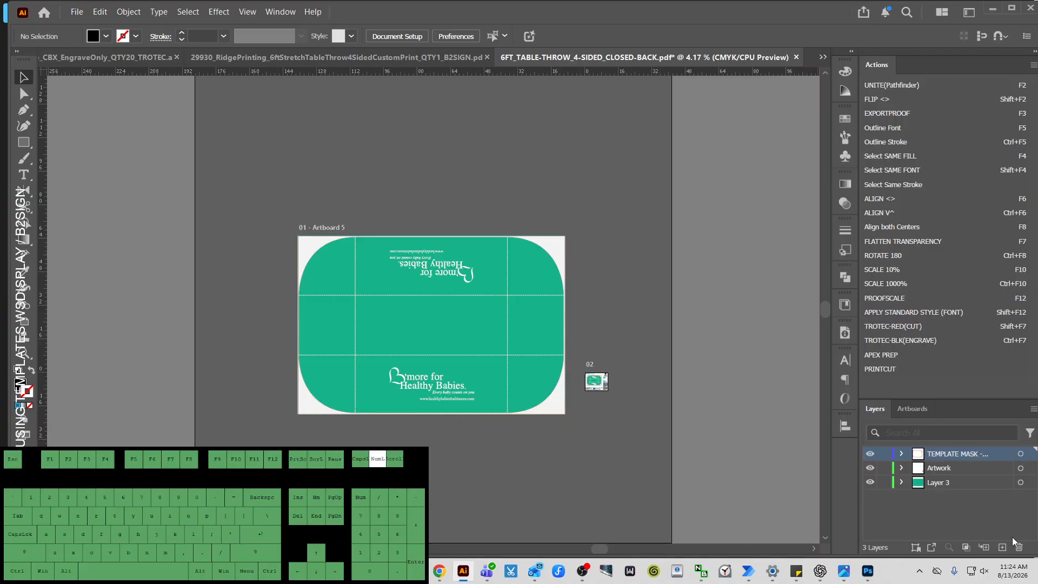
{"action": "left_click", "coordinate": [870, 455]}
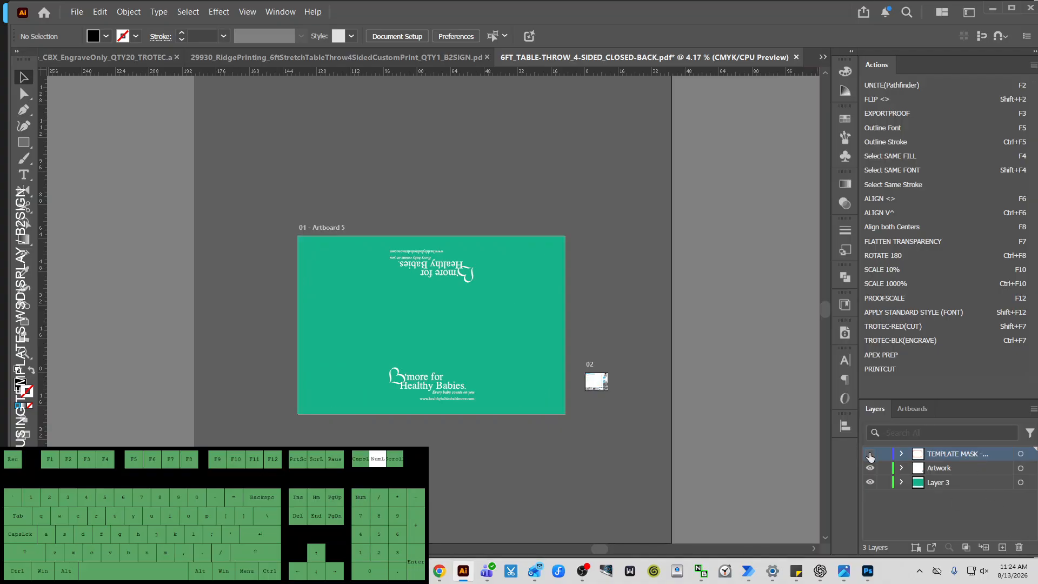
{"action": "left_click", "coordinate": [870, 455]}
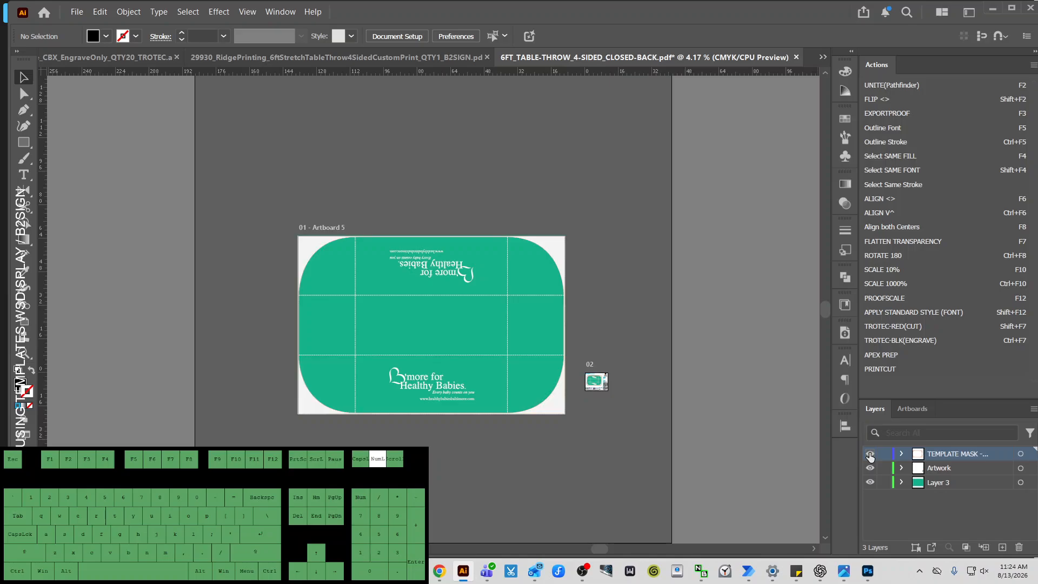
{"action": "left_click", "coordinate": [870, 454]}
{"action": "left_click", "coordinate": [870, 454]}
Step: Save the document in Adobe Illustrator (.AI) format, replacing the existing Ridge Printing 6ft four-sided table throw WORKING file, with the Illustrator 2020 version
{"action": "key", "text": "ctrl+shift+s"}
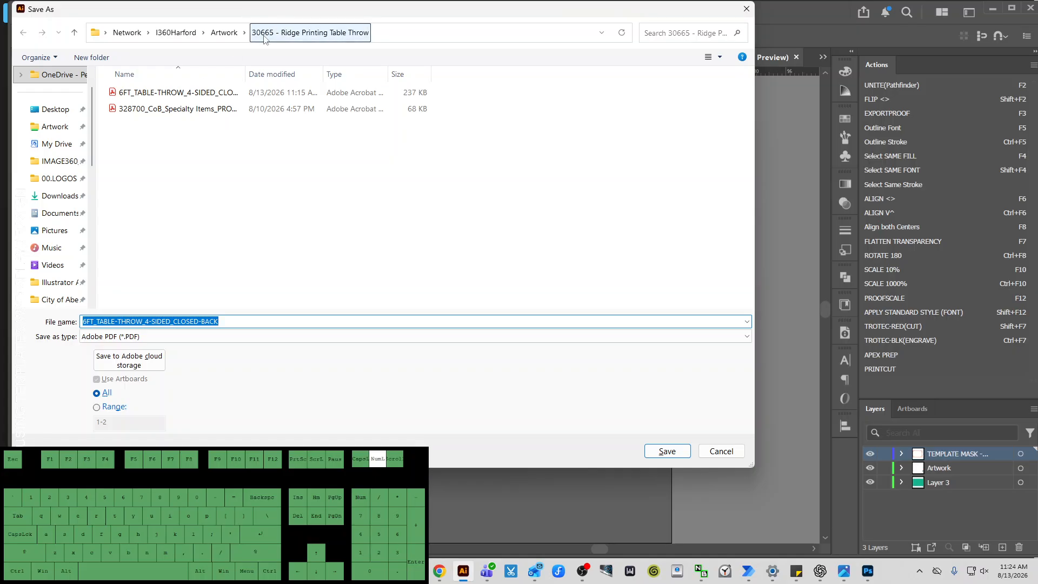
{"action": "left_click", "coordinate": [276, 336]}
{"action": "left_click", "coordinate": [208, 344]}
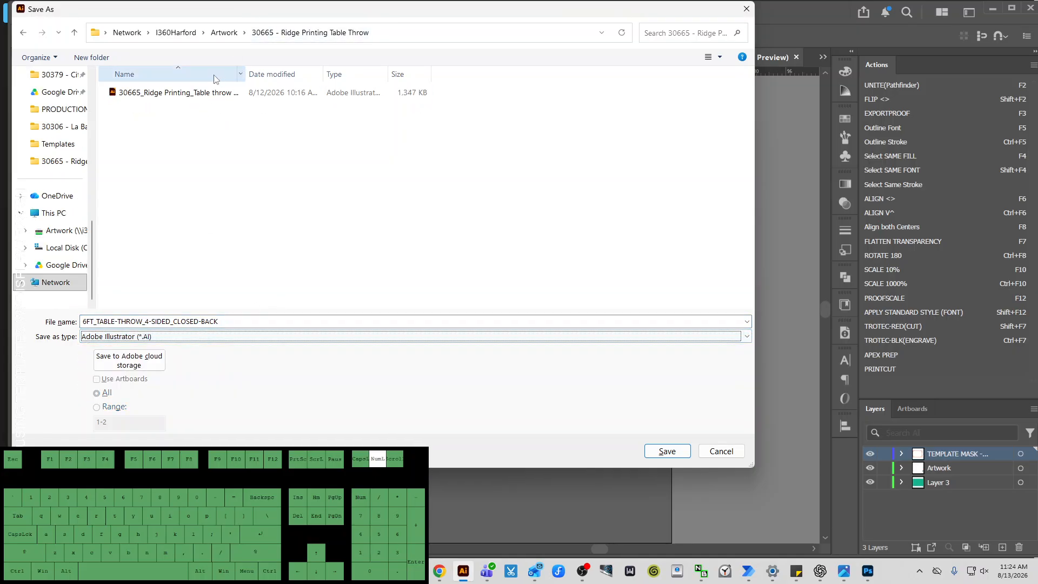
{"action": "left_click", "coordinate": [211, 92]}
{"action": "left_click", "coordinate": [670, 453]}
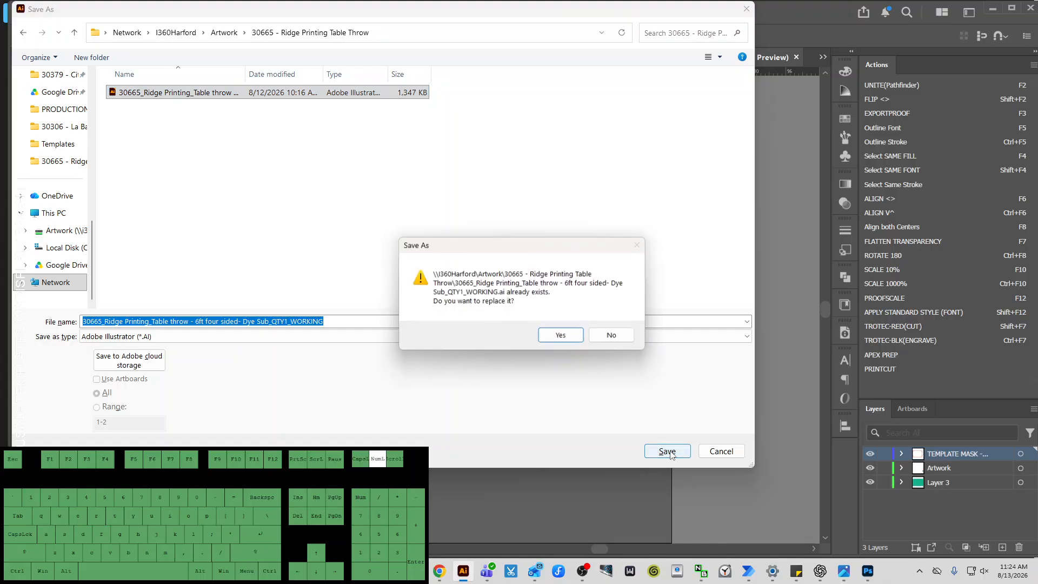
{"action": "left_click", "coordinate": [557, 336]}
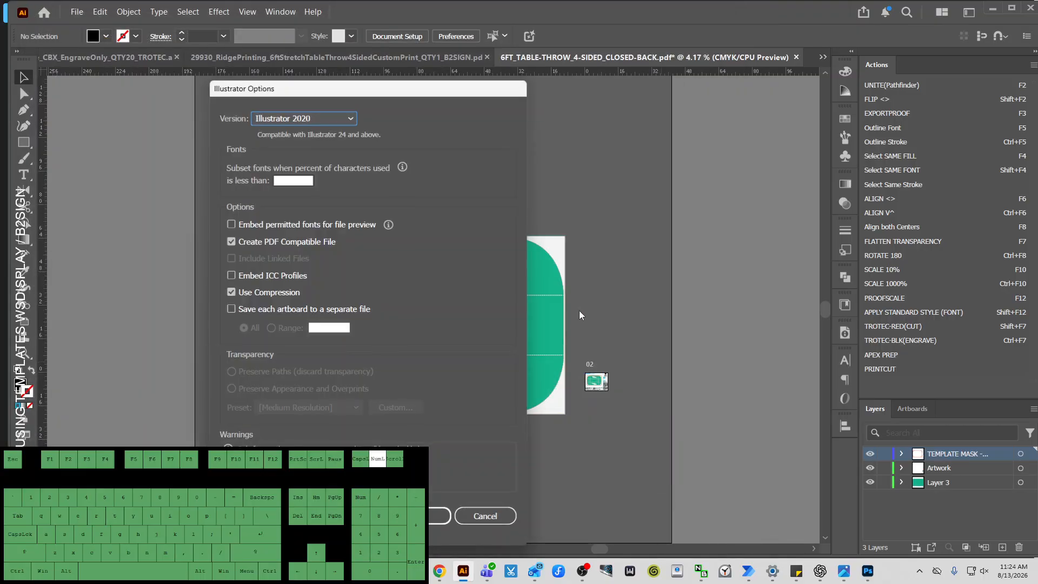
{"action": "left_click", "coordinate": [432, 513]}
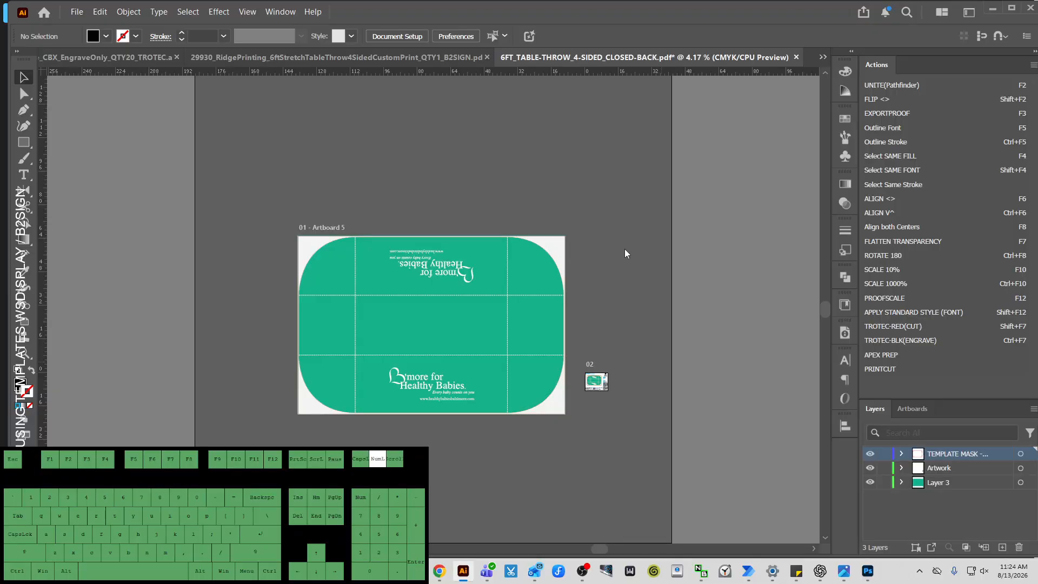